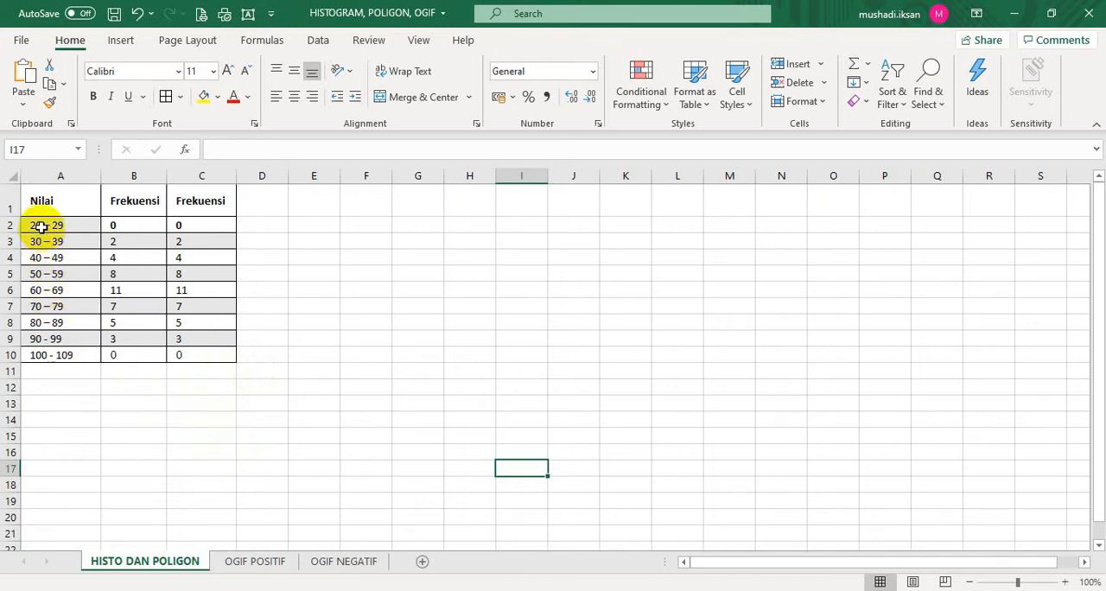
# Insert a 2-D clustered column chart from the Nilai classes and first Frekuensi column, range A2:B10
pyautogui.moveTo(52, 226); pyautogui.dragTo(143, 352)
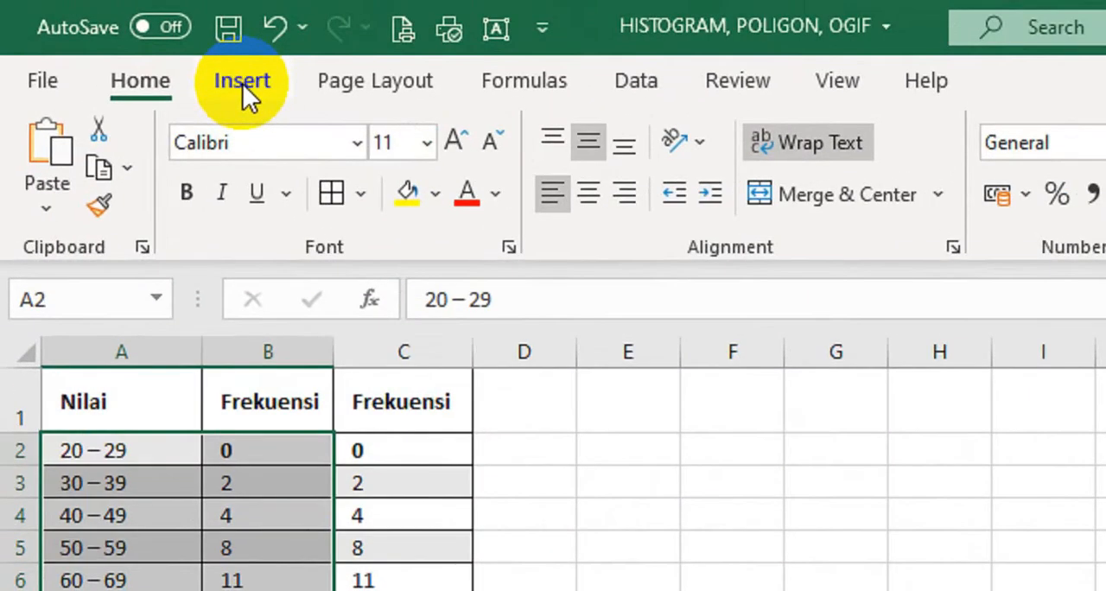
pyautogui.click(243, 83)
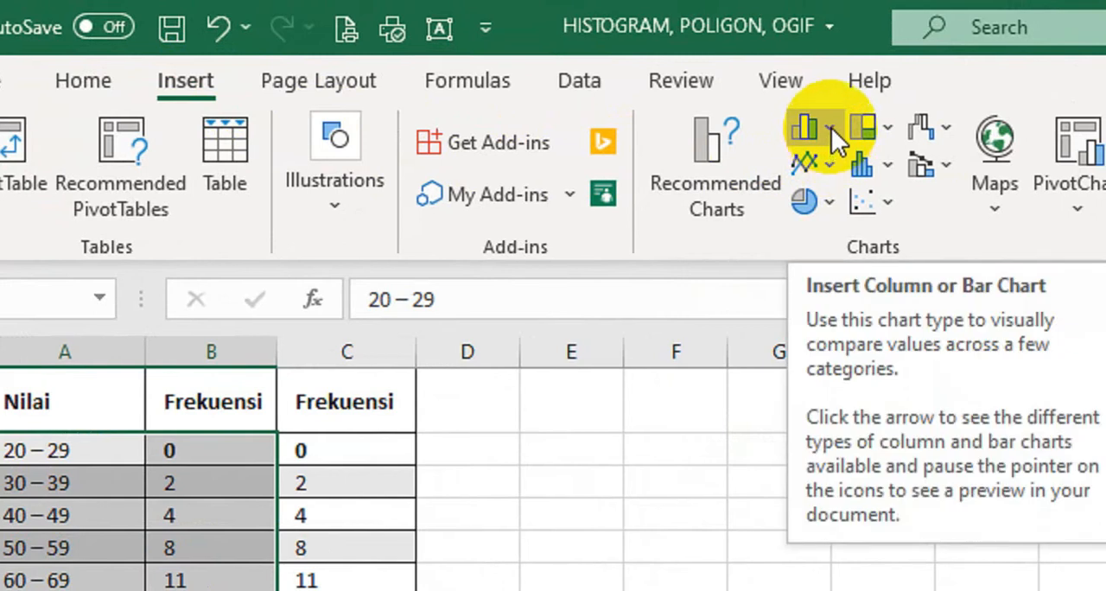
pyautogui.click(826, 125)
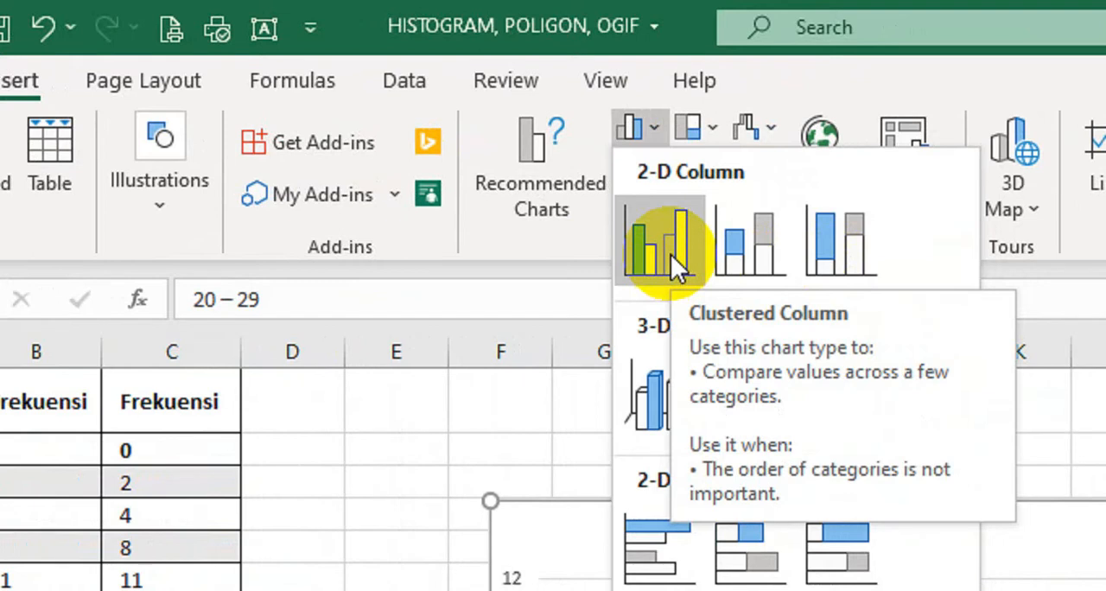
pyautogui.click(670, 254)
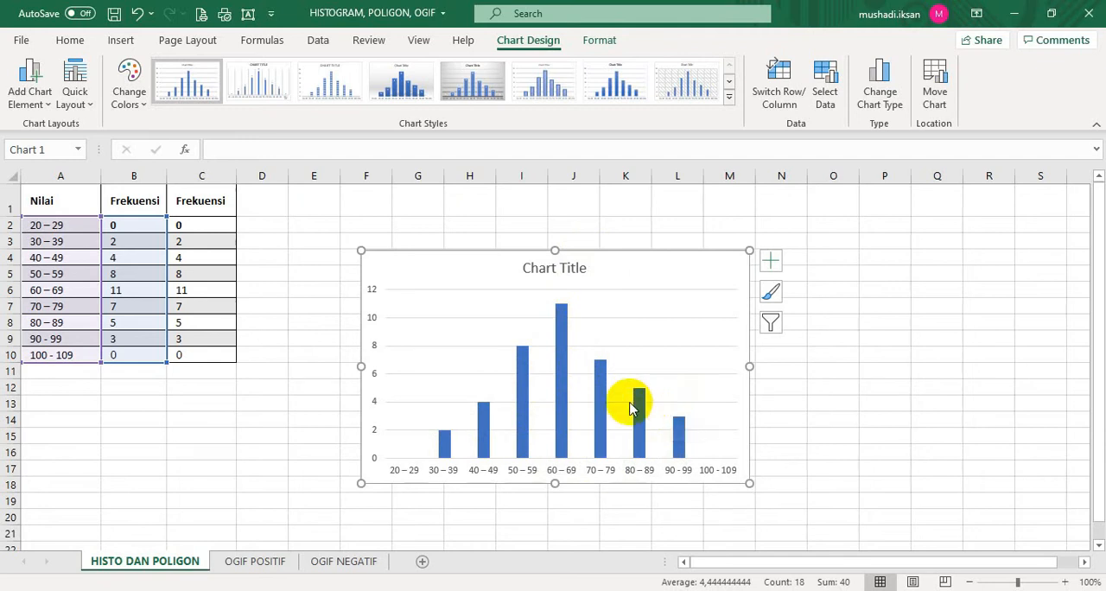
# Set the gap width of the chart's data series to 0% so the columns touch like a histogram
pyautogui.moveTo(563, 408)
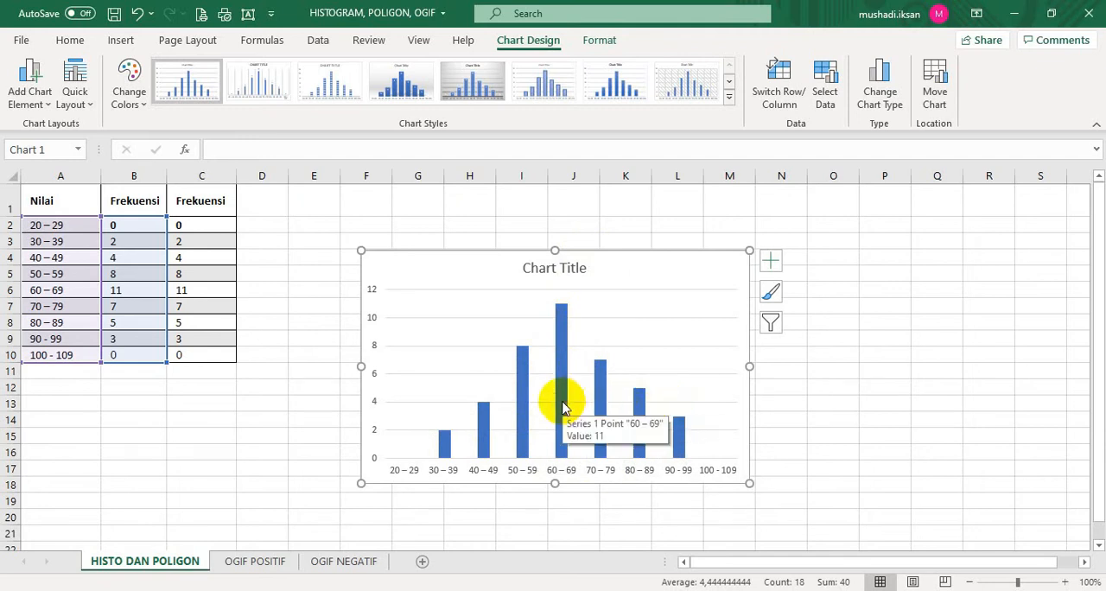
pyautogui.click(563, 408)
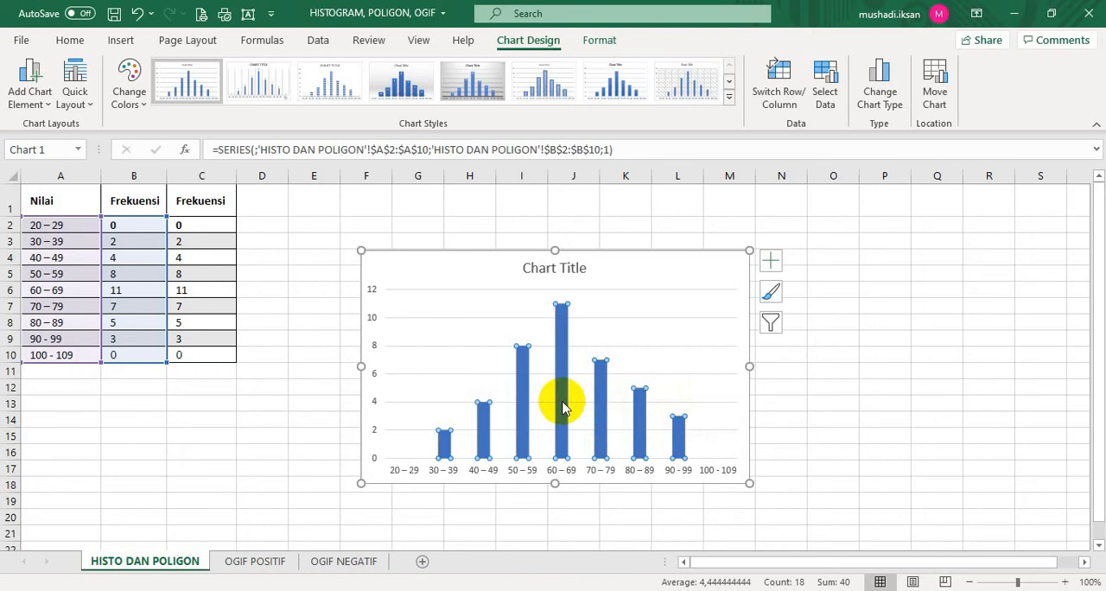
pyautogui.rightClick(563, 408)
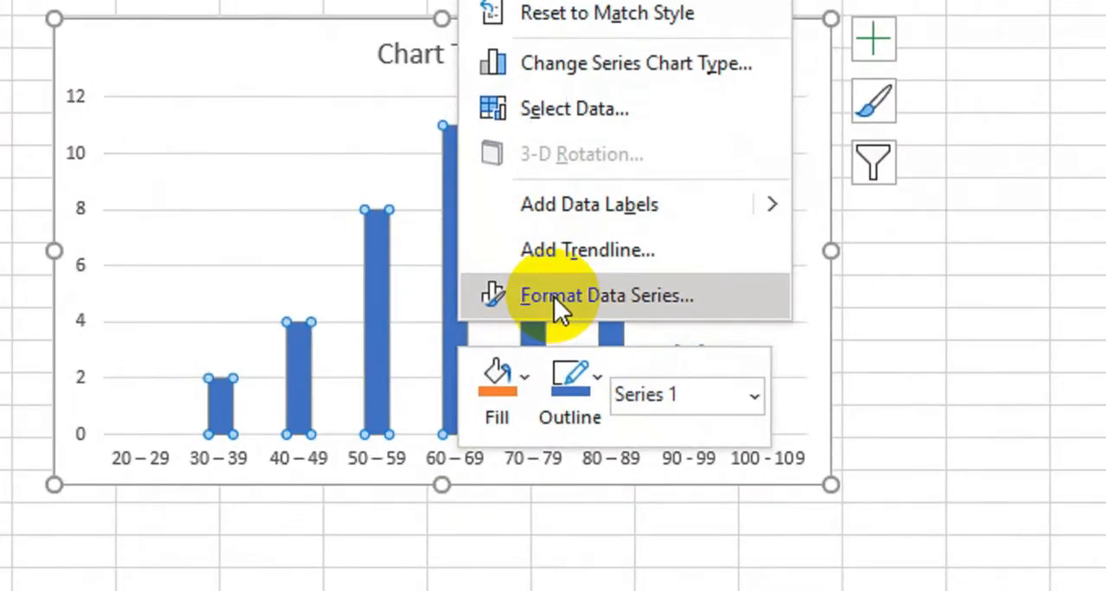
pyautogui.click(555, 295)
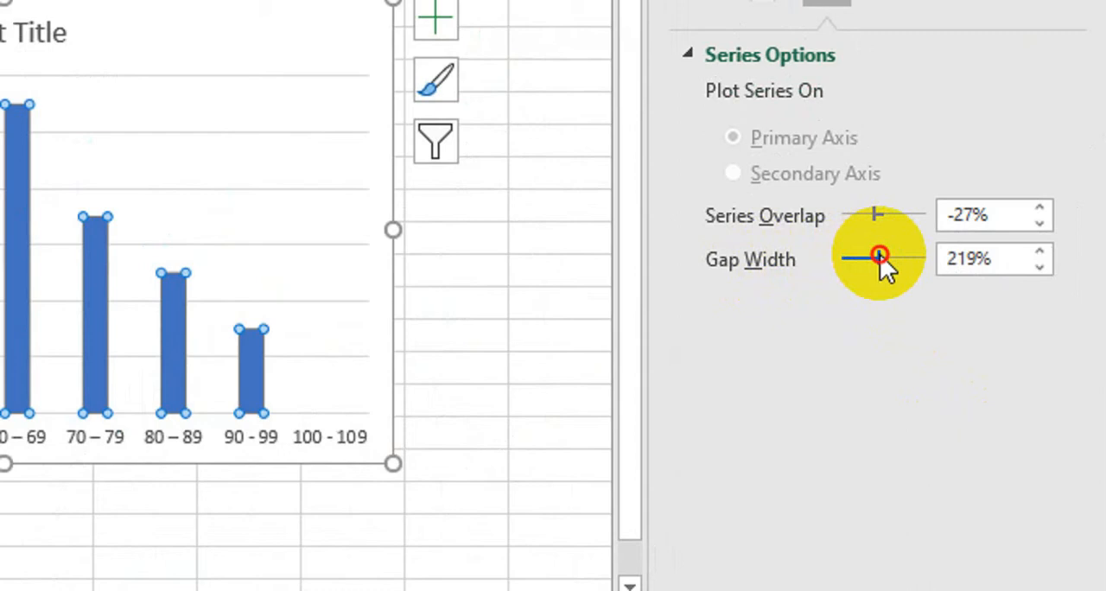
pyautogui.moveTo(879, 255); pyautogui.dragTo(828, 255)
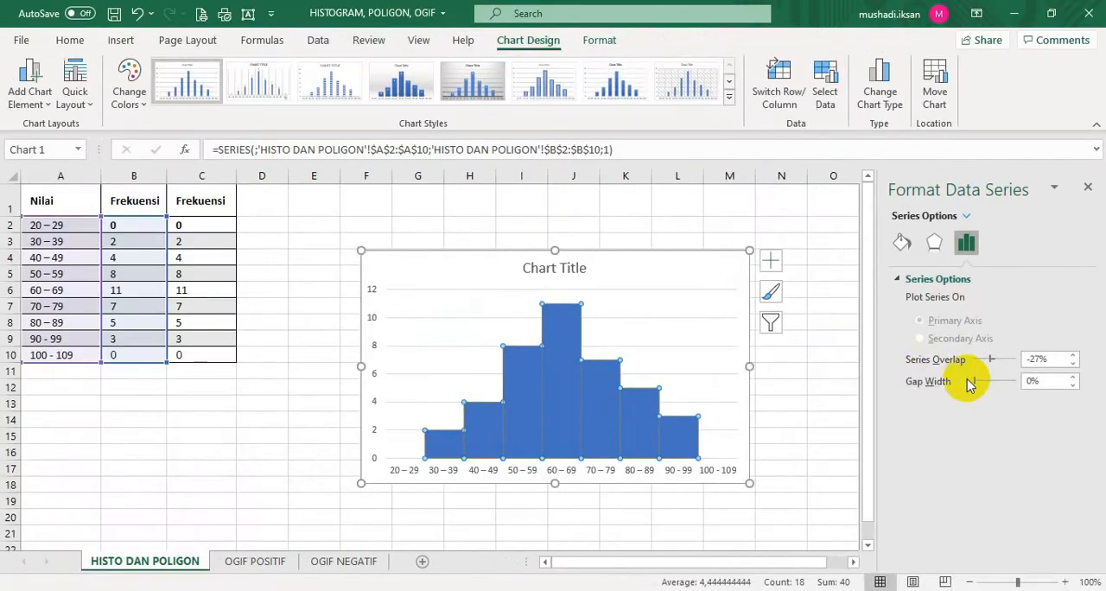
pyautogui.moveTo(558, 451)
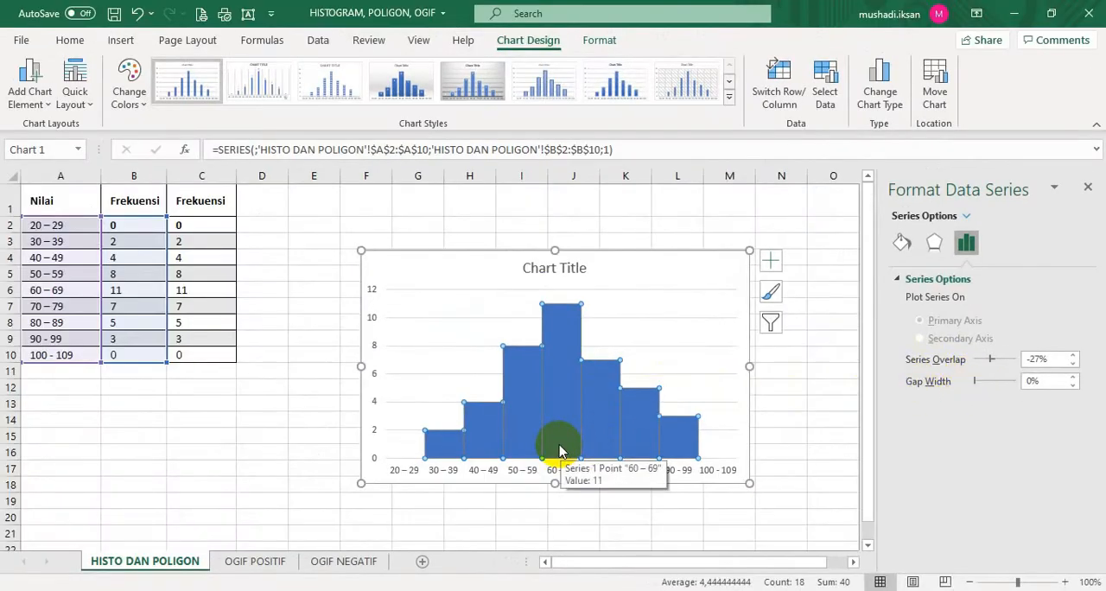
pyautogui.moveTo(595, 439)
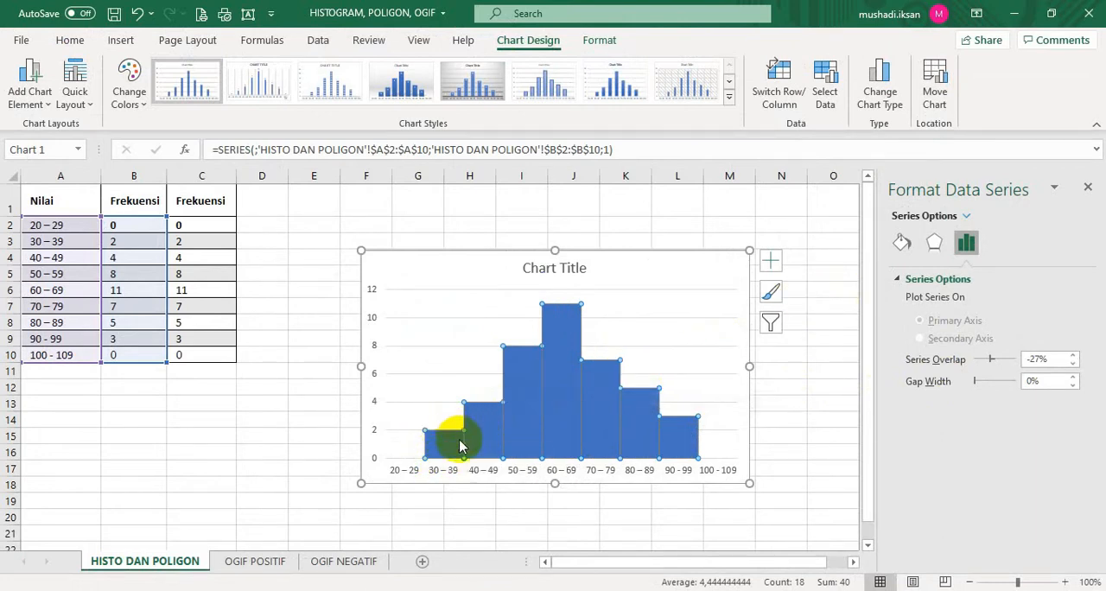
pyautogui.click(795, 400)
# Give the histogram columns a solid black border line
pyautogui.click(587, 412)
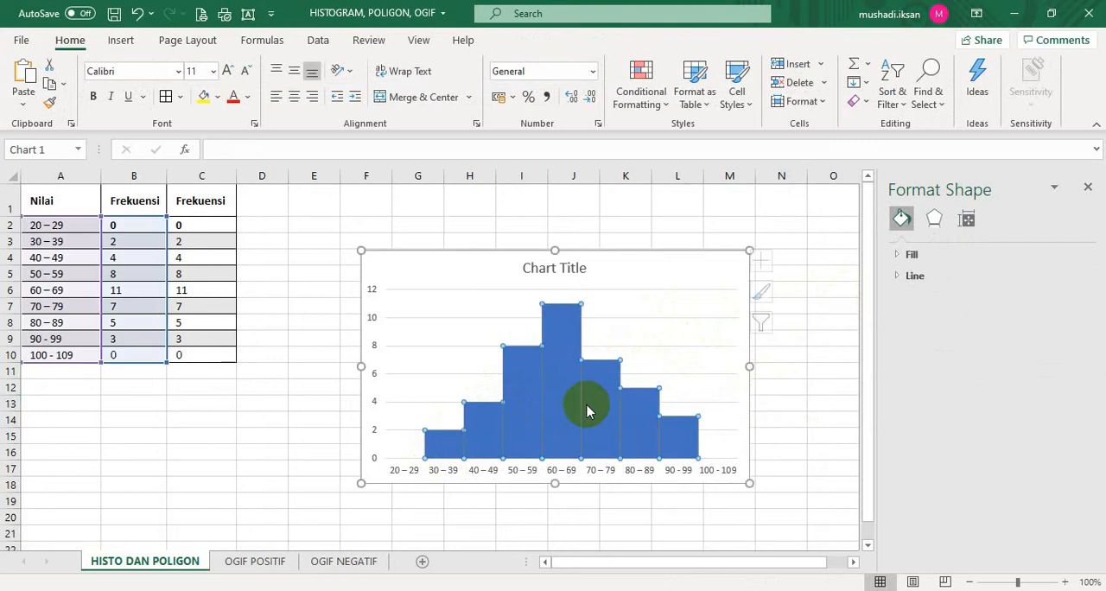
pyautogui.click(585, 406)
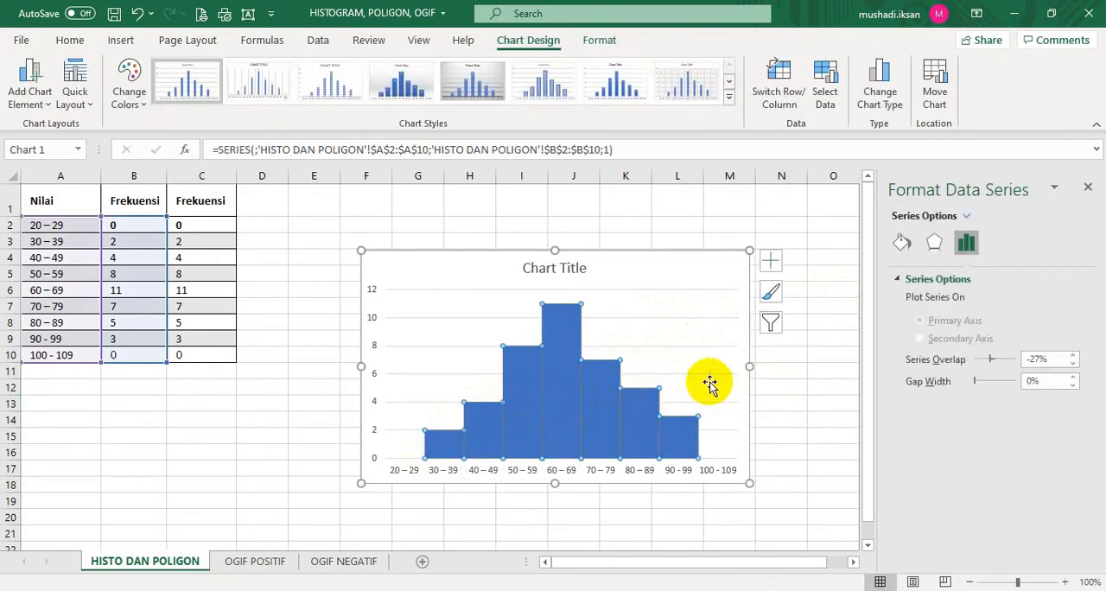
pyautogui.click(901, 246)
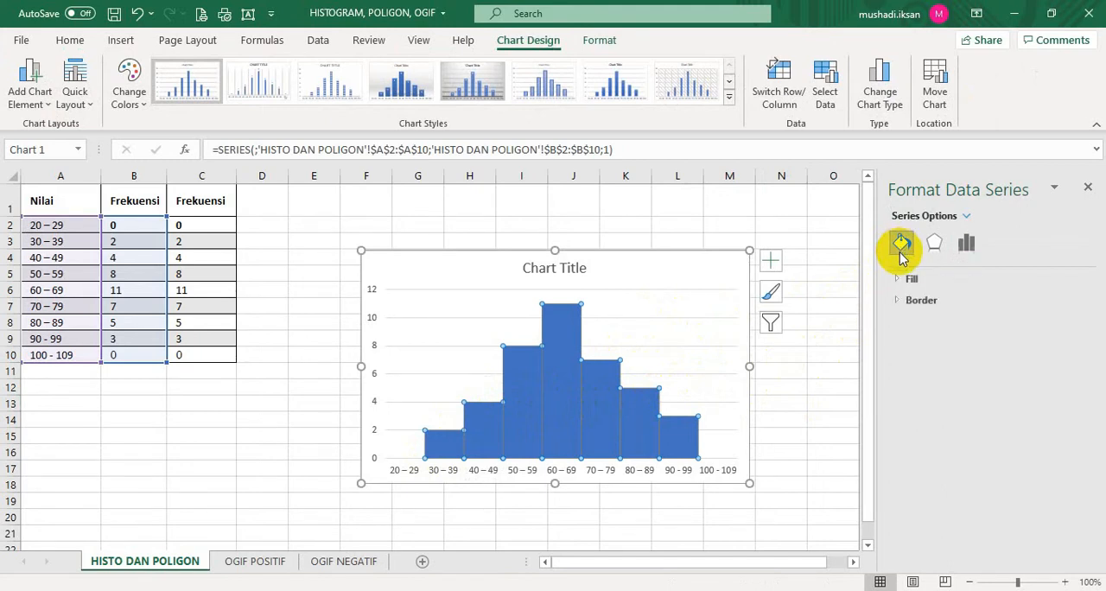
pyautogui.click(904, 303)
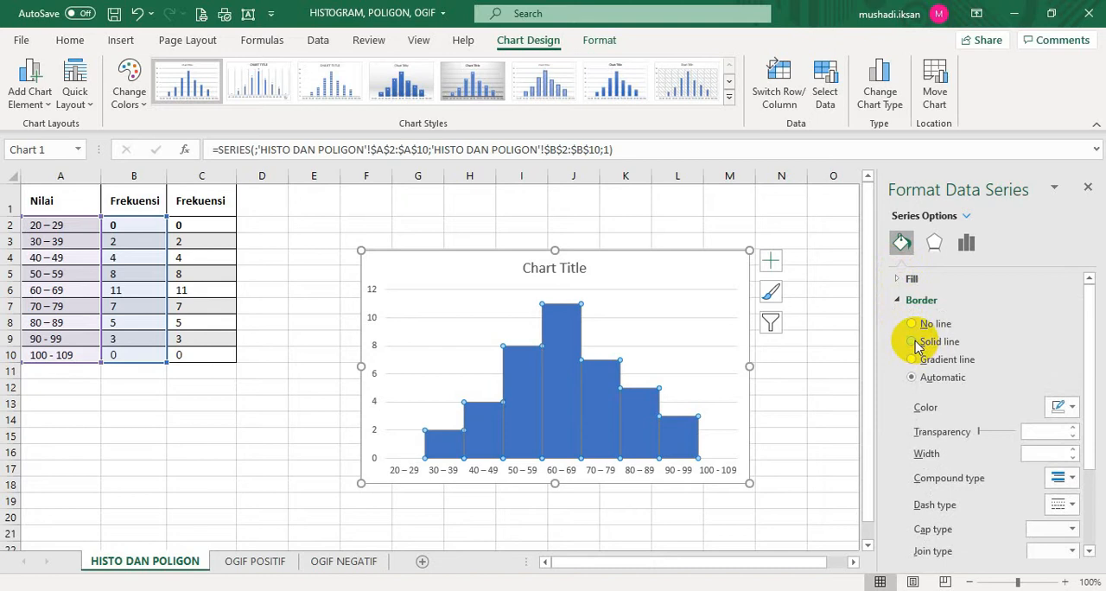
pyautogui.click(912, 342)
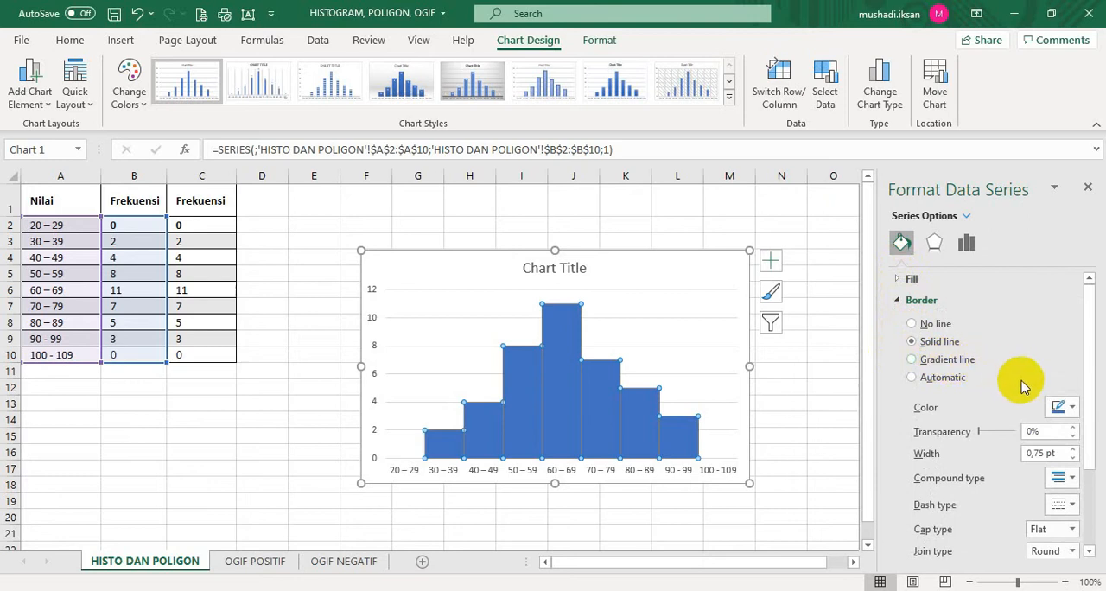
pyautogui.click(1073, 409)
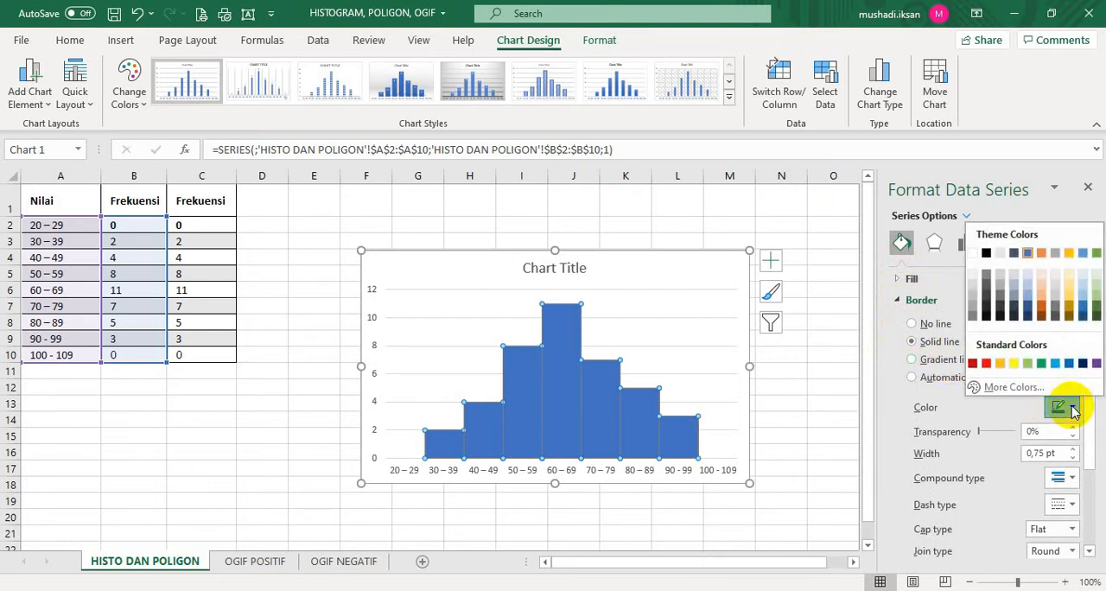
pyautogui.click(987, 253)
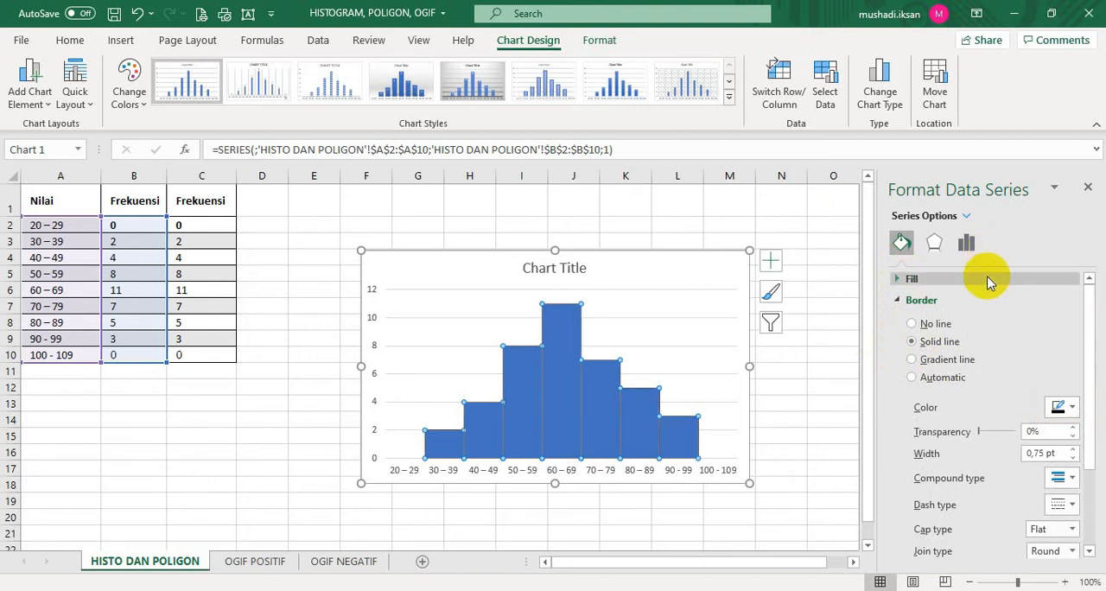
pyautogui.click(1071, 482)
pyautogui.click(1071, 482)
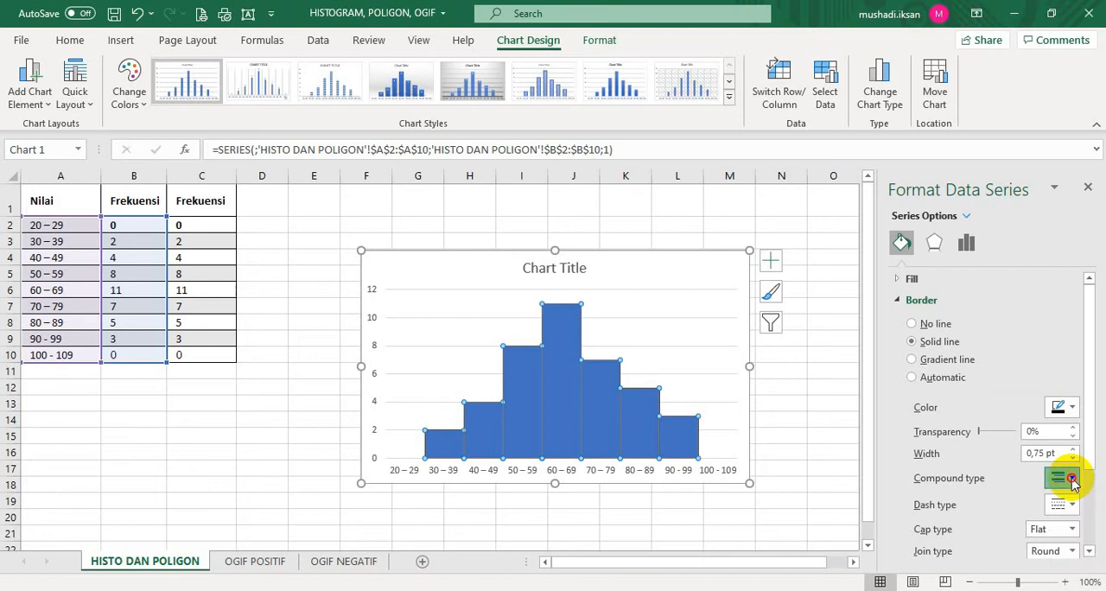
pyautogui.click(1073, 508)
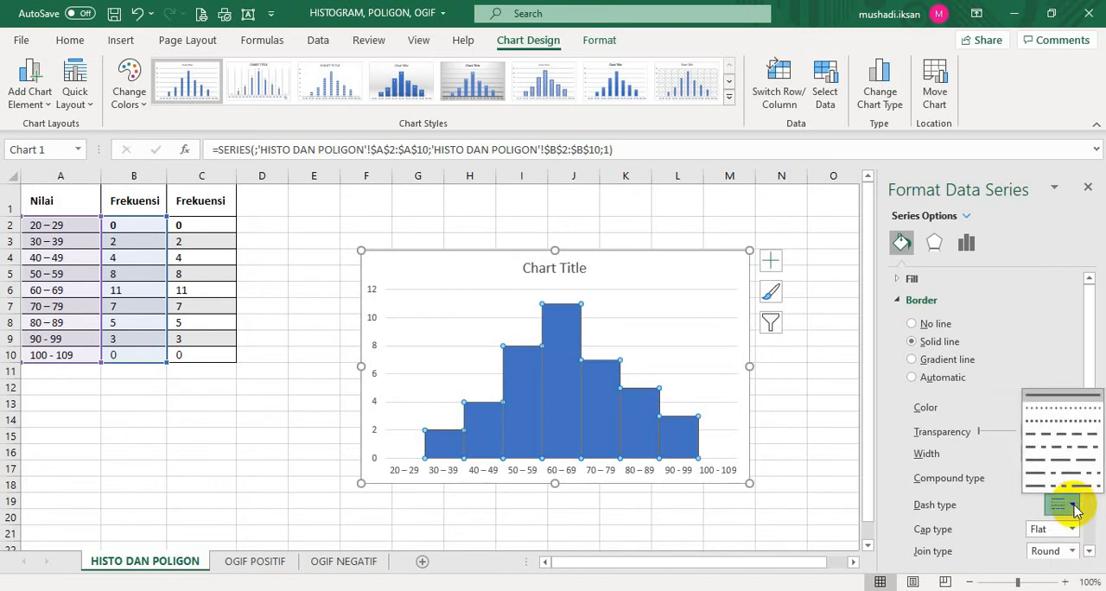
pyautogui.click(1074, 508)
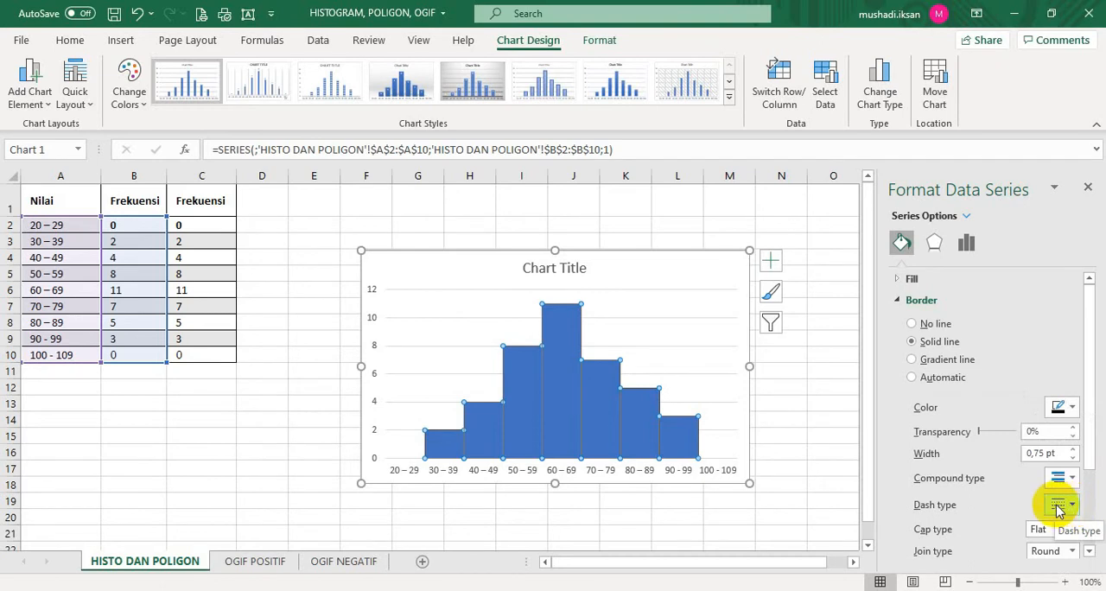
pyautogui.click(792, 439)
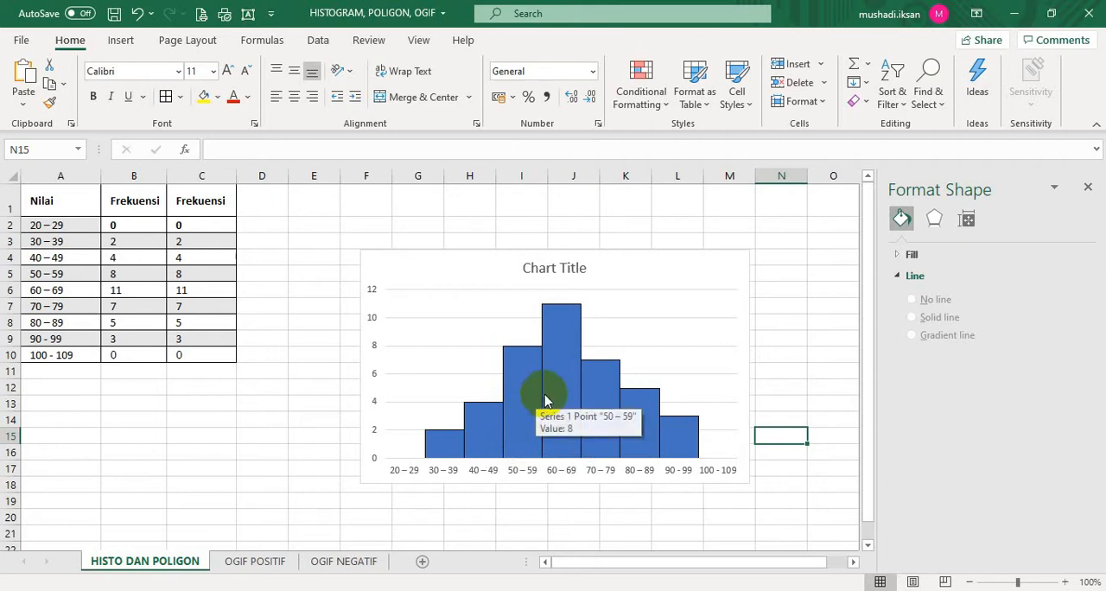
# Fill the histogram columns with a gradient, using the orange preset in the second row of the preset gradients
pyautogui.click(900, 256)
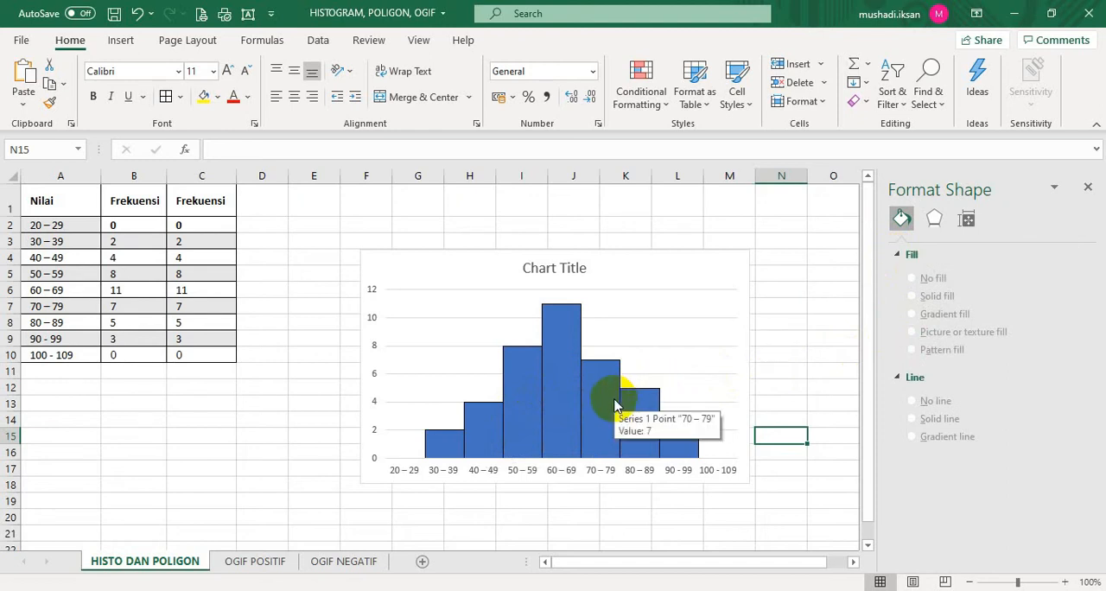
pyautogui.click(614, 404)
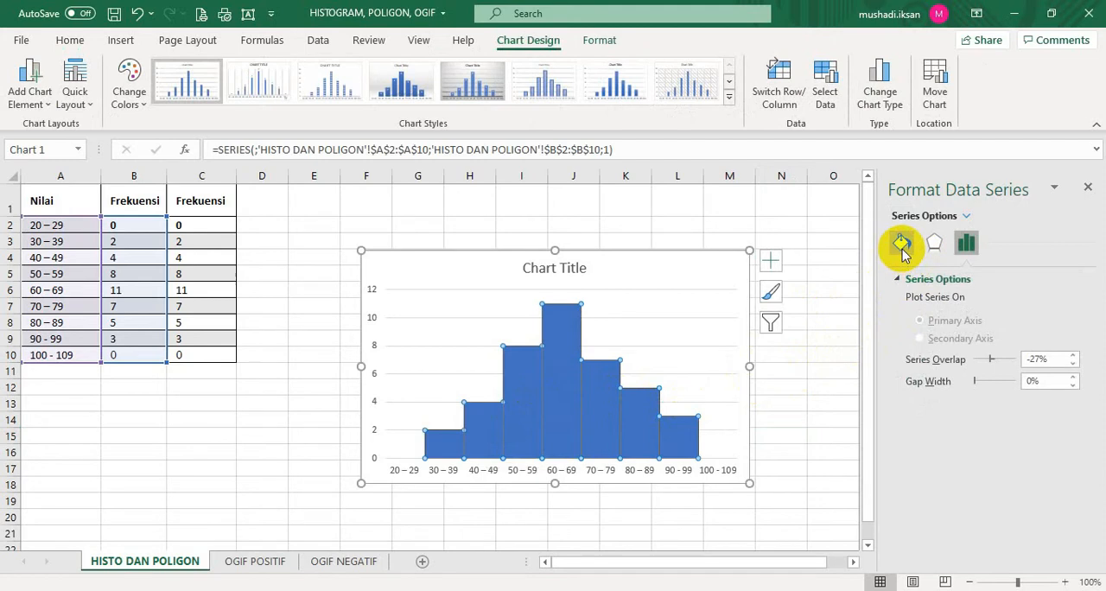
pyautogui.click(903, 247)
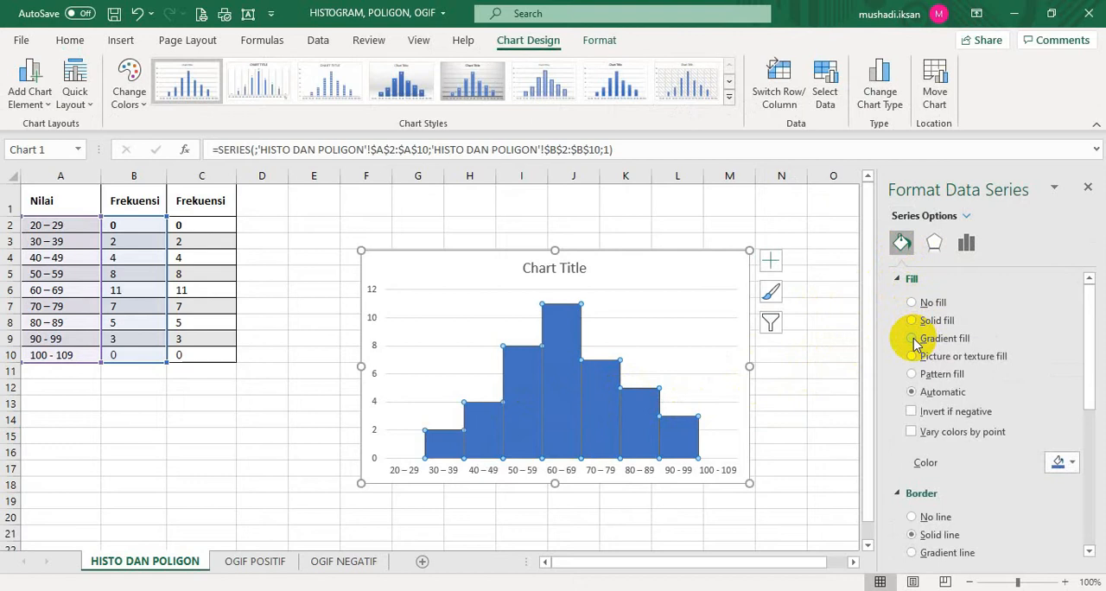
pyautogui.click(914, 339)
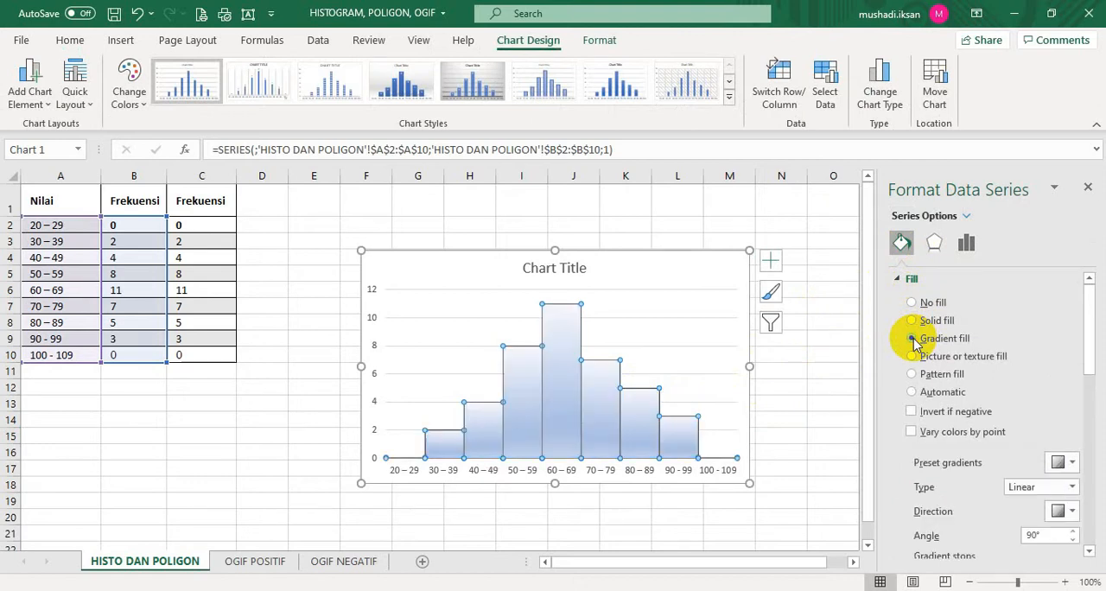
pyautogui.click(1072, 464)
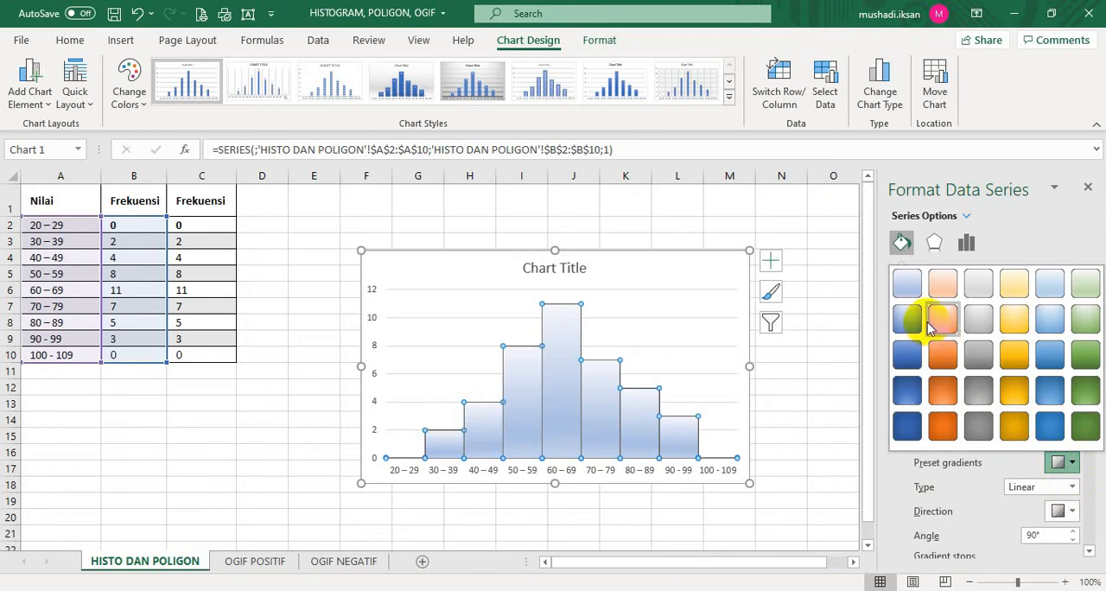
pyautogui.click(942, 321)
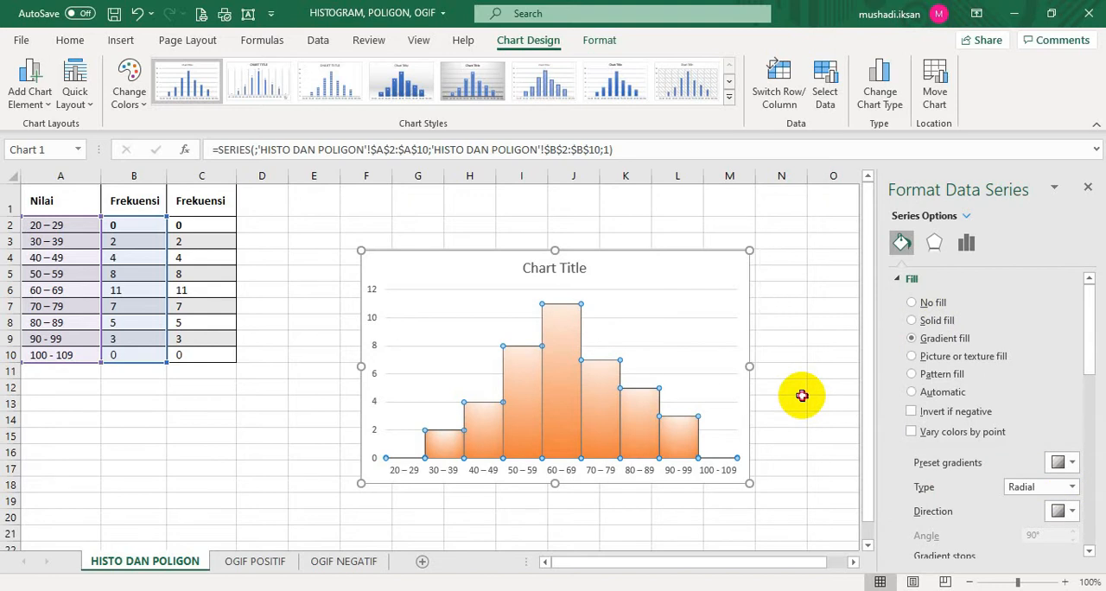
pyautogui.click(802, 398)
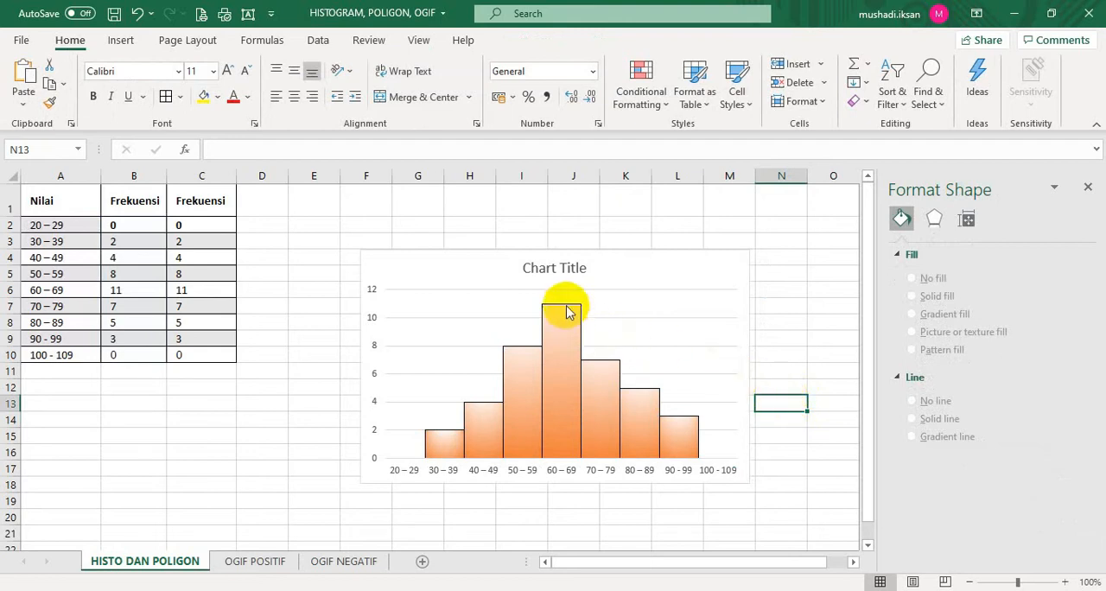
# Change the chart title to NILAI ULANGAN MATEMATIKA
pyautogui.click(555, 272)
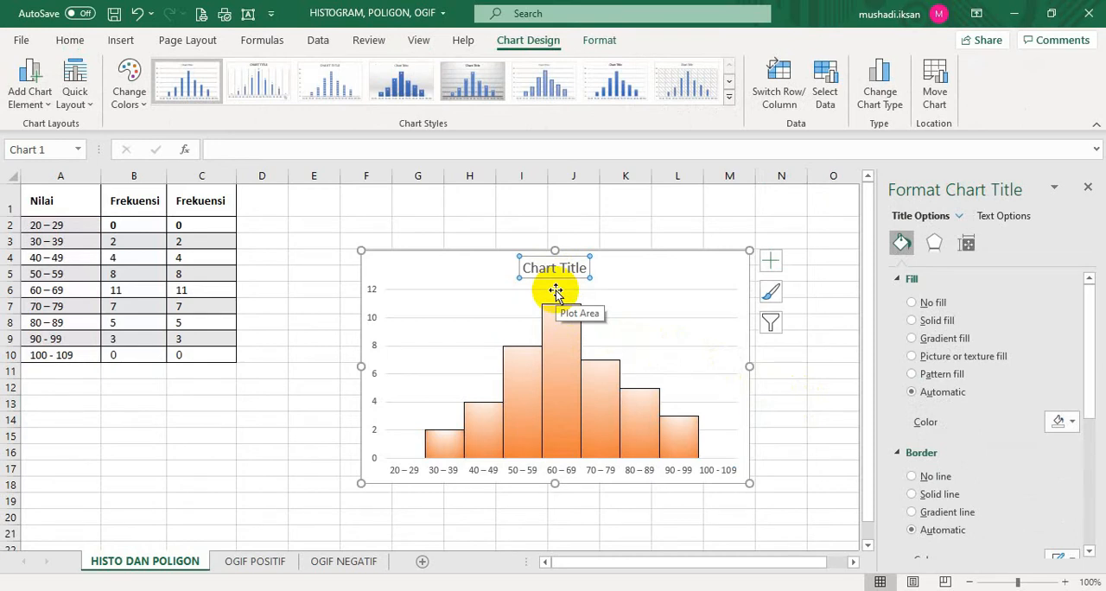
pyautogui.write('n')
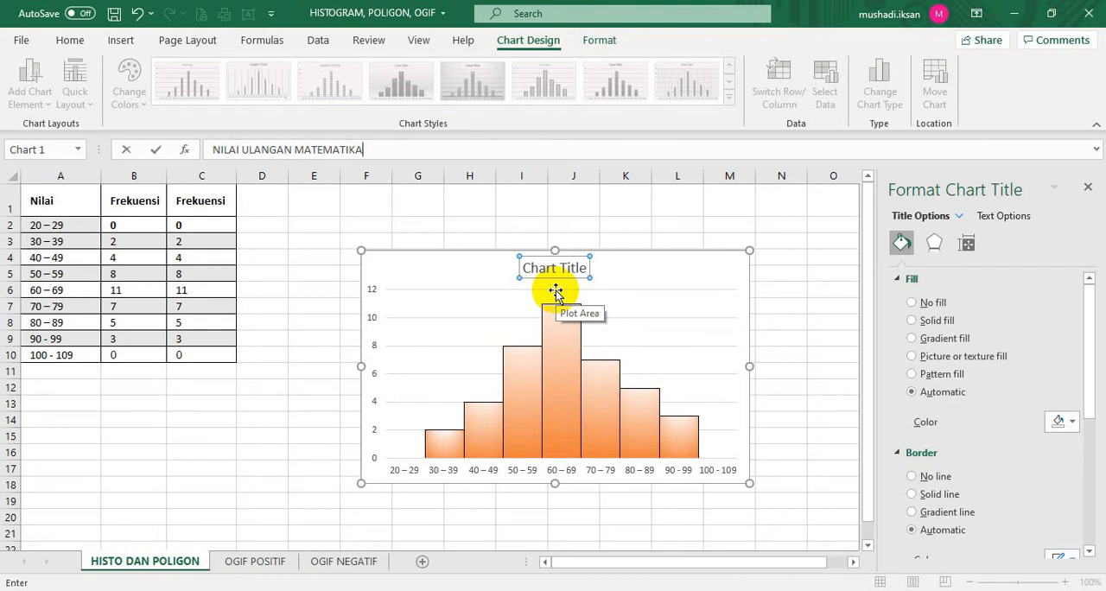
pyautogui.press('Return')
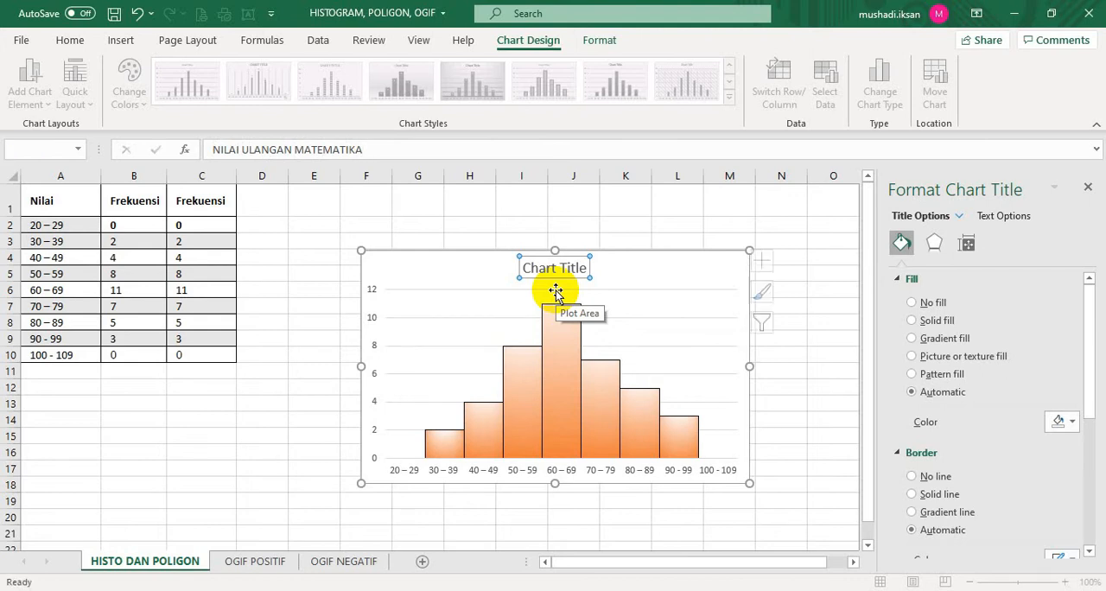
pyautogui.click(671, 318)
pyautogui.click(812, 400)
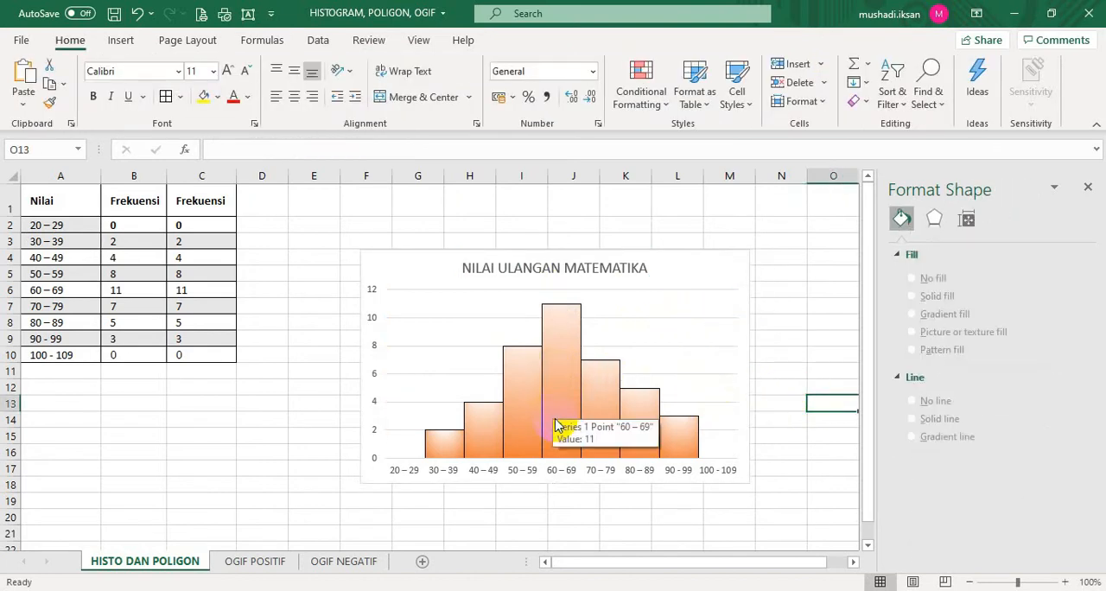
# Add axis titles to the histogram chart
pyautogui.click(732, 425)
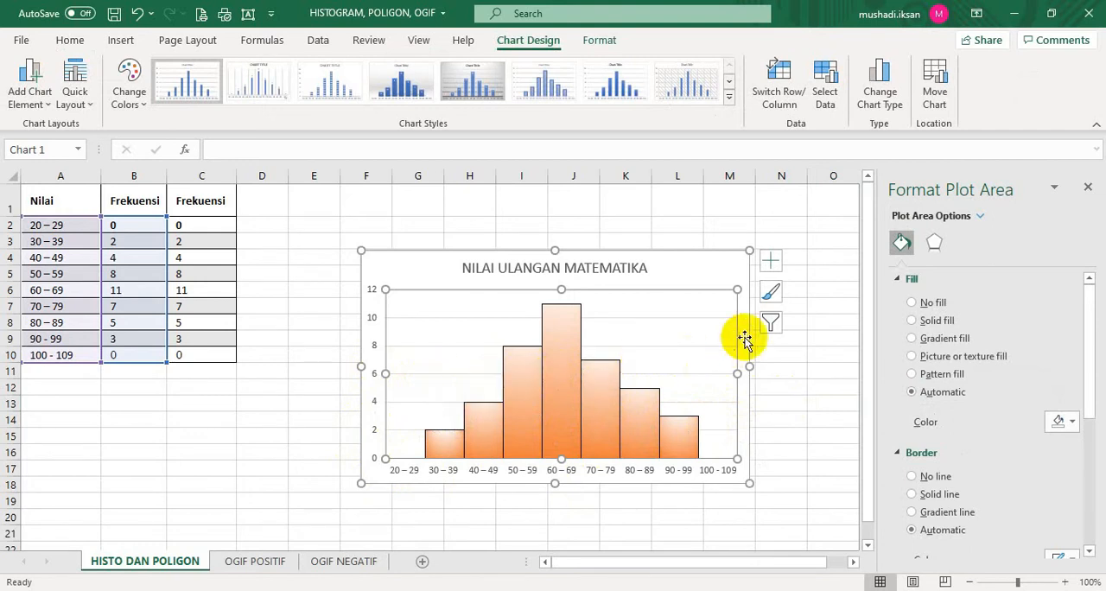
pyautogui.click(772, 262)
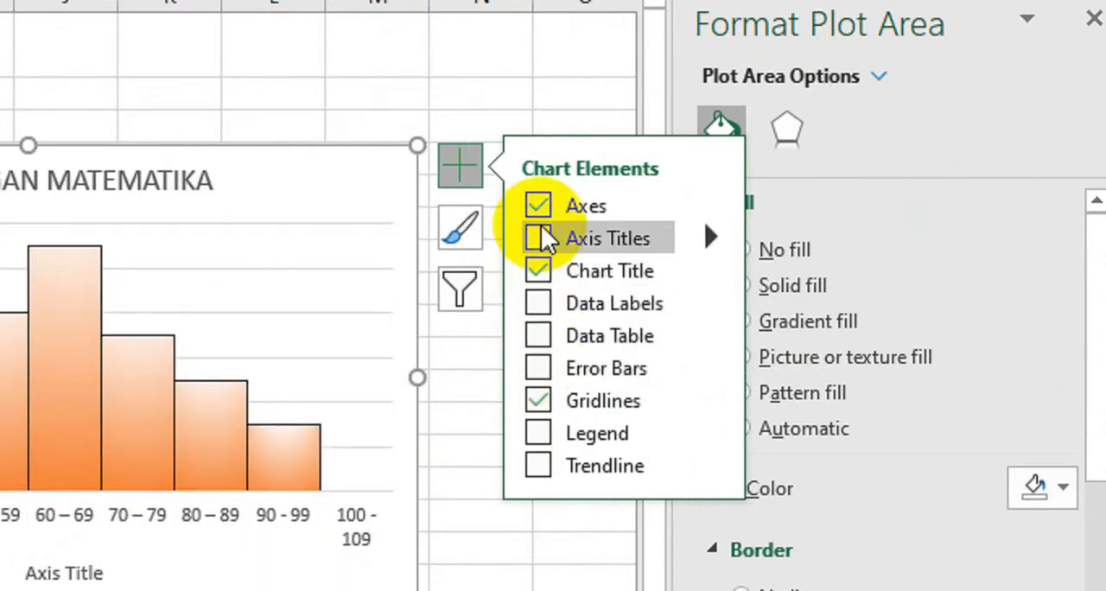
pyautogui.click(539, 238)
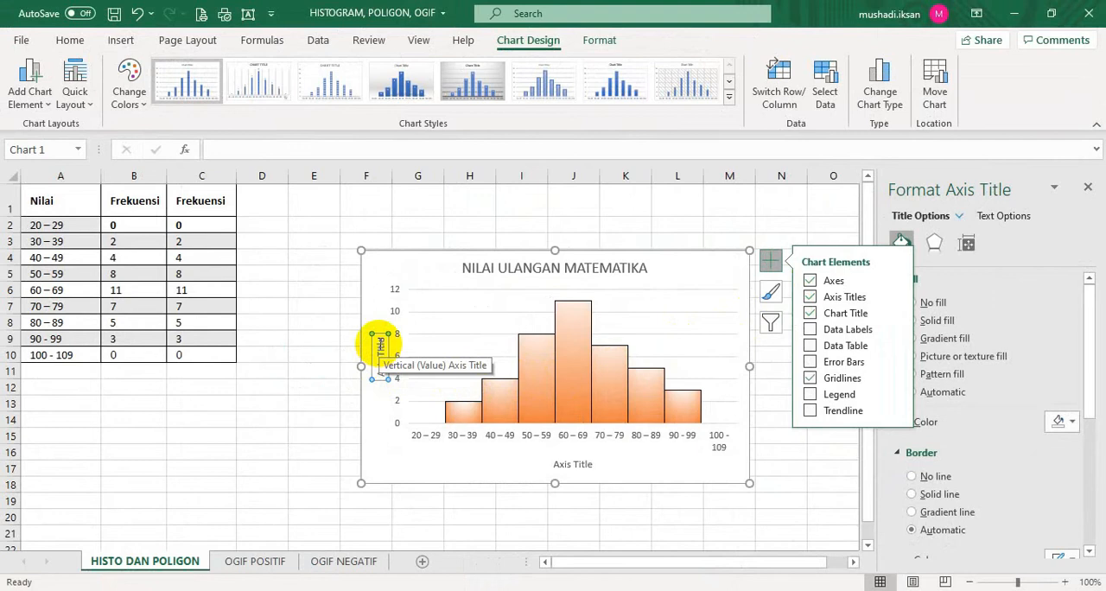
# Change the histogram's vertical axis title to FREKUENSI
pyautogui.click(379, 345)
pyautogui.doubleClick(381, 354)
pyautogui.click(382, 350)
pyautogui.moveTo(375, 345); pyautogui.dragTo(384, 380)
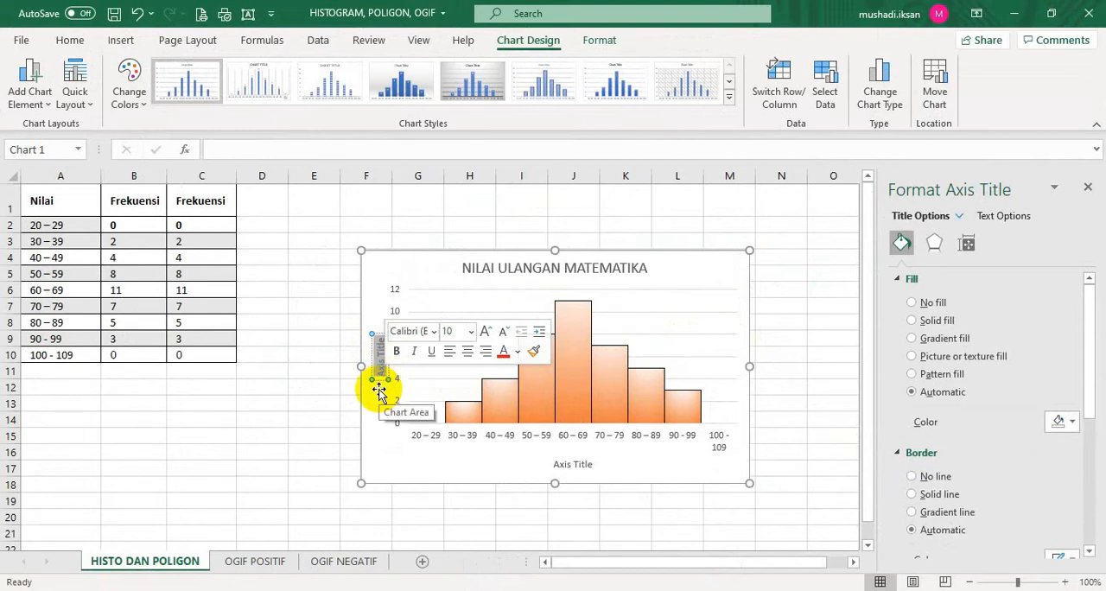
pyautogui.press('Delete')
pyautogui.write('FREKUENSI')
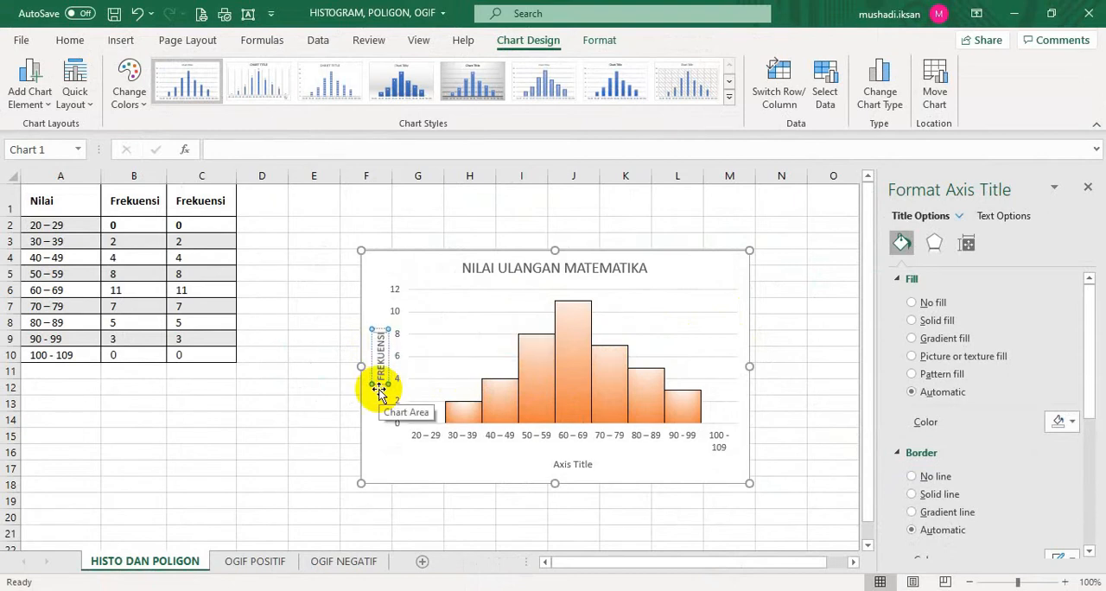
# Change the histogram's horizontal axis title to NILAI
pyautogui.click(560, 467)
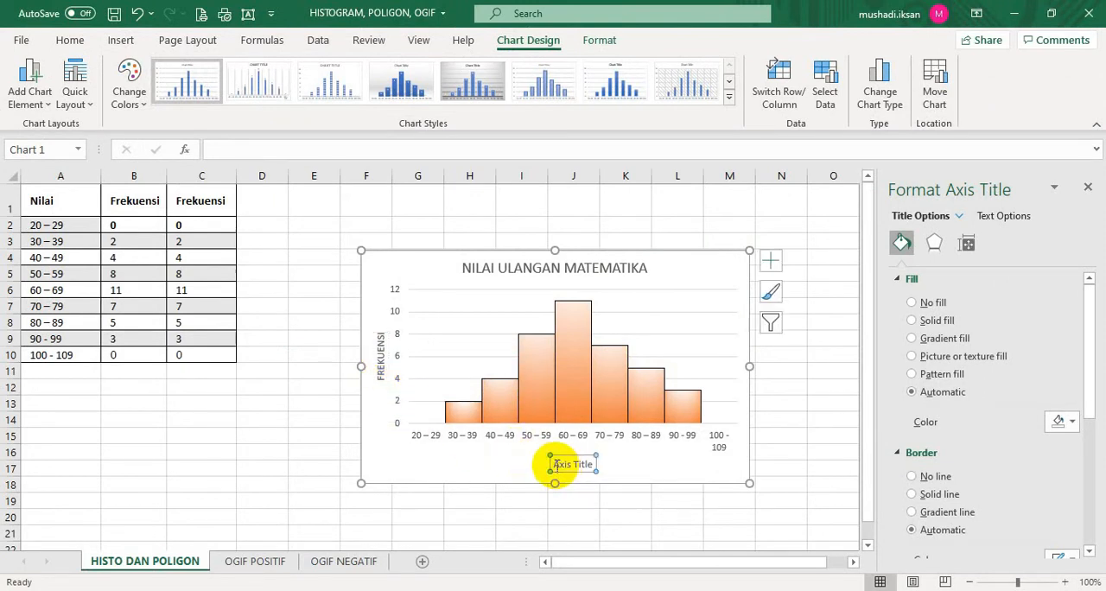
pyautogui.moveTo(554, 464); pyautogui.dragTo(597, 465)
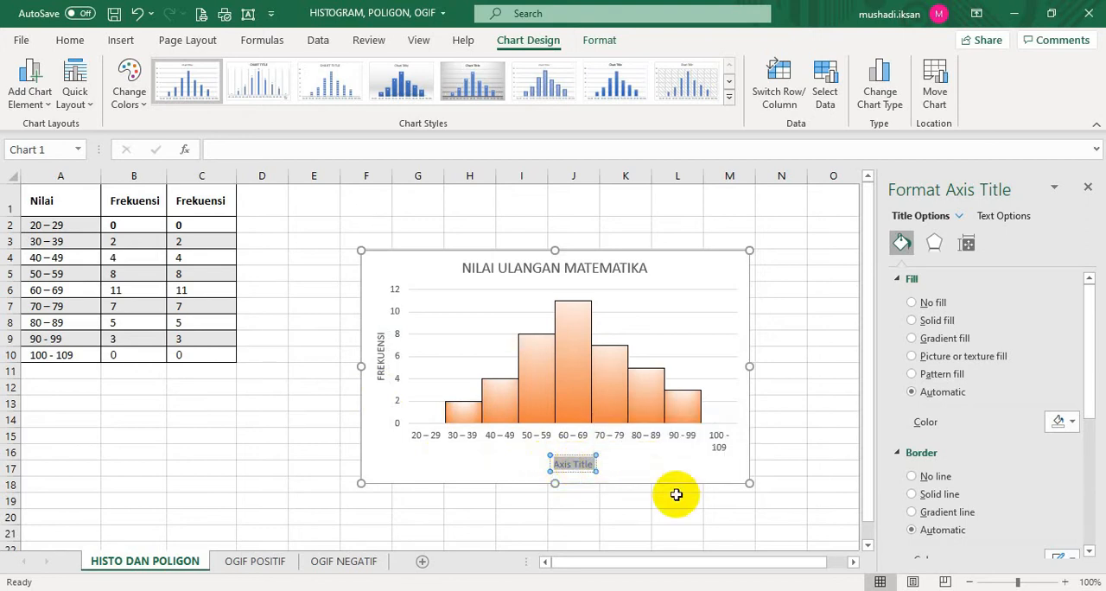
pyautogui.write('NILA')
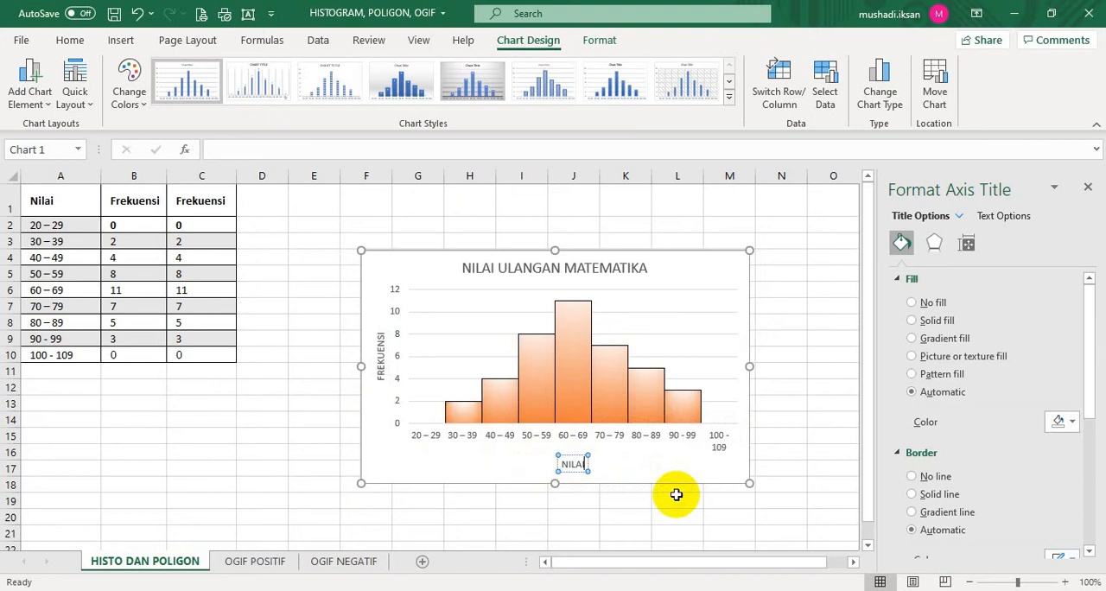
pyautogui.write('I')
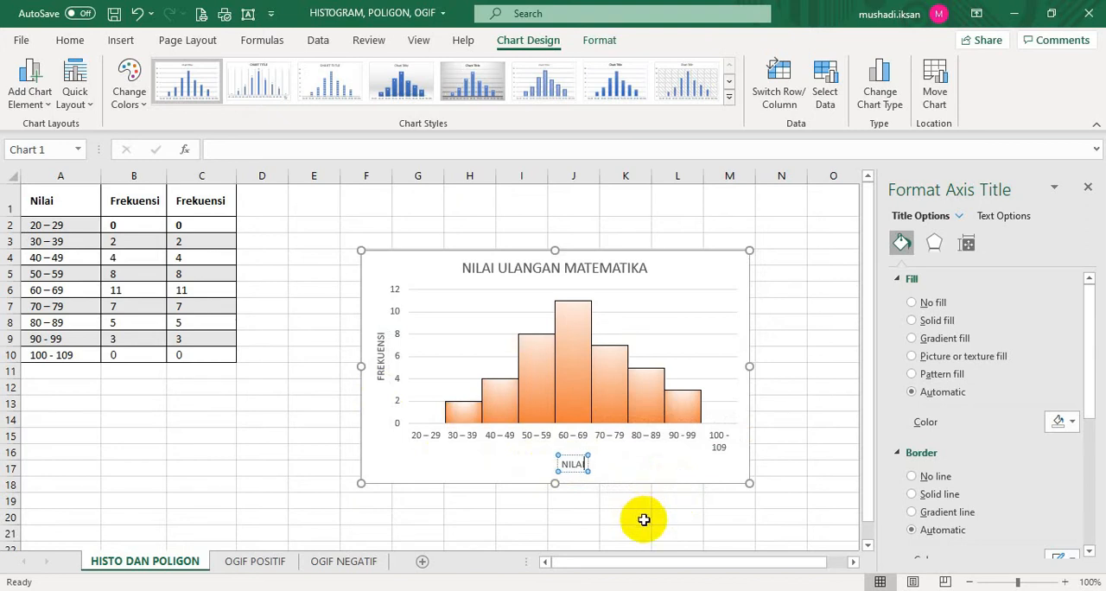
pyautogui.click(645, 518)
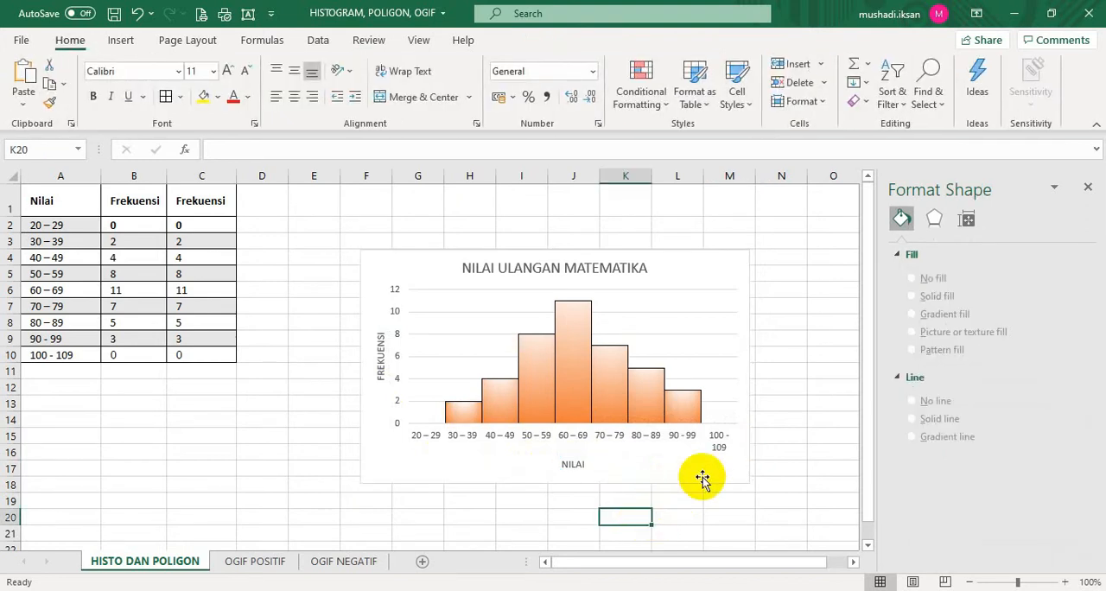
# Resize and move the histogram chart closer to the table, and delete it from the sheet
pyautogui.click(745, 376)
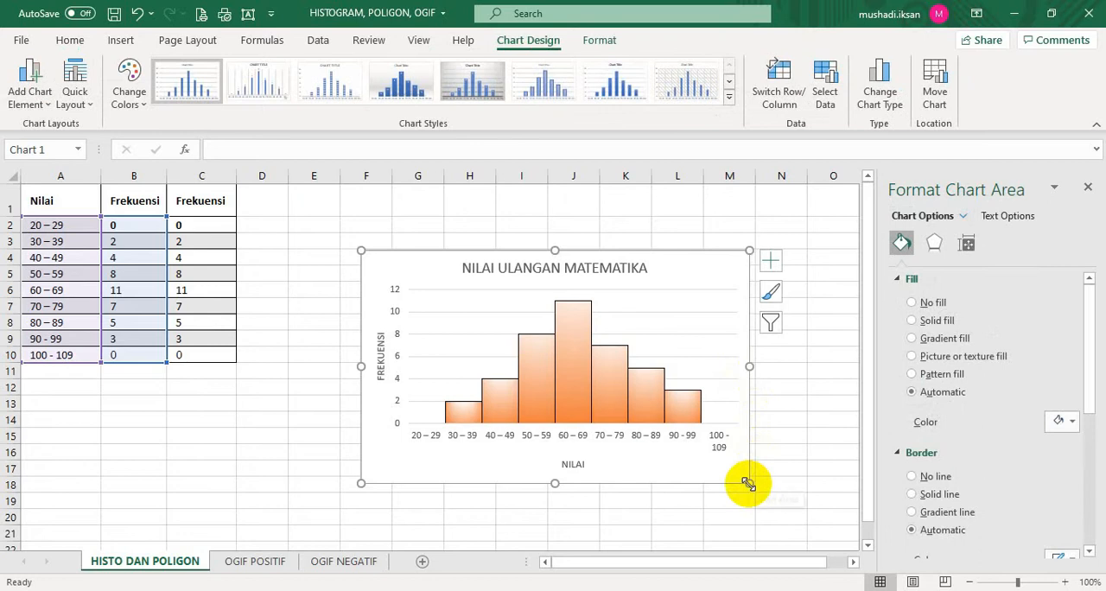
pyautogui.moveTo(747, 483); pyautogui.dragTo(678, 470)
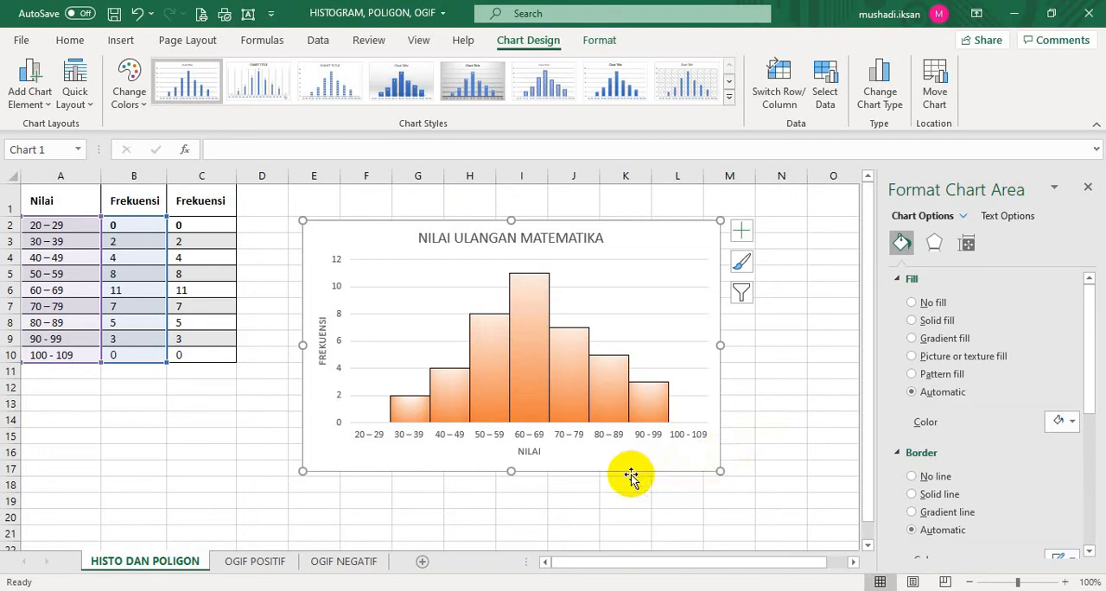
pyautogui.press('Delete')
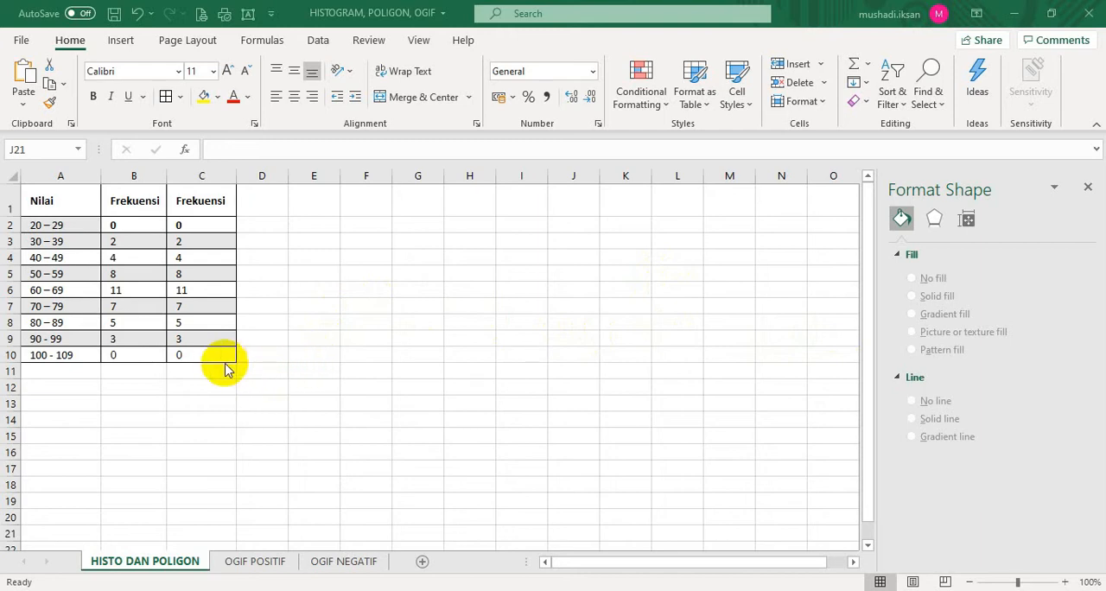
# Insert a 2-D Line with Markers chart from the classes and first frequency column in A2:B10
pyautogui.click(57, 225)
pyautogui.moveTo(58, 224); pyautogui.dragTo(137, 350)
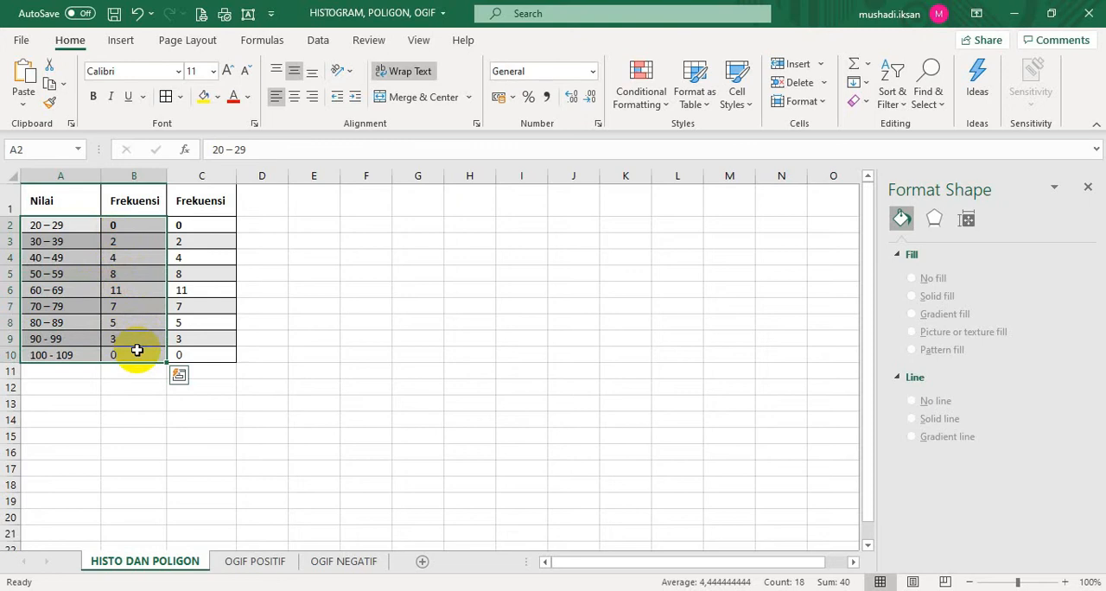
pyautogui.click(122, 42)
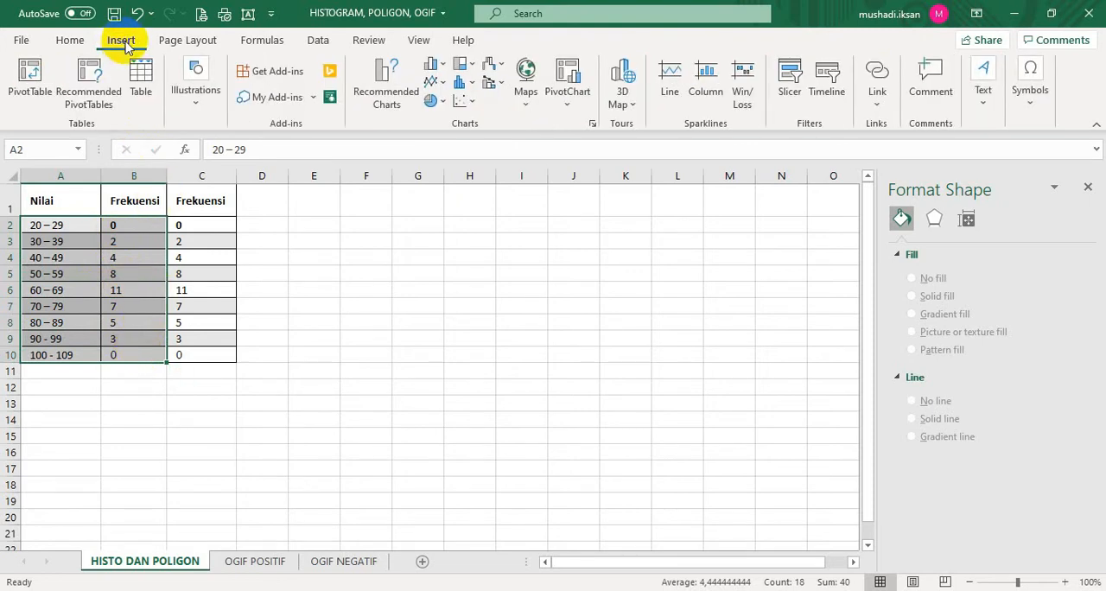
pyautogui.click(442, 85)
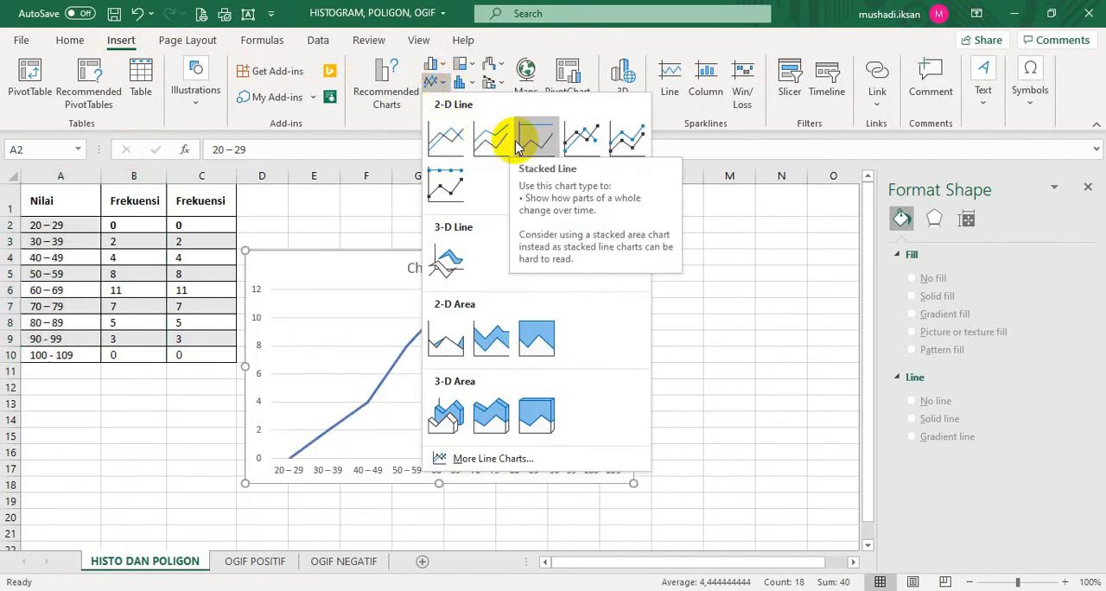
pyautogui.click(575, 141)
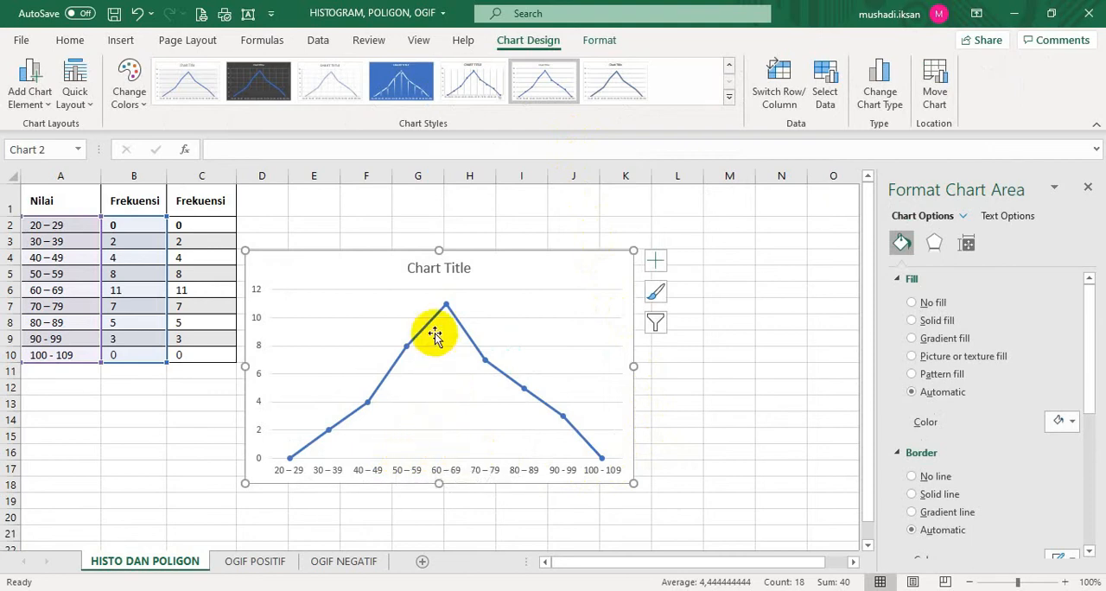
# Set the line chart's title to NILAI ULANGAN MATEMATIKA
pyautogui.click(431, 269)
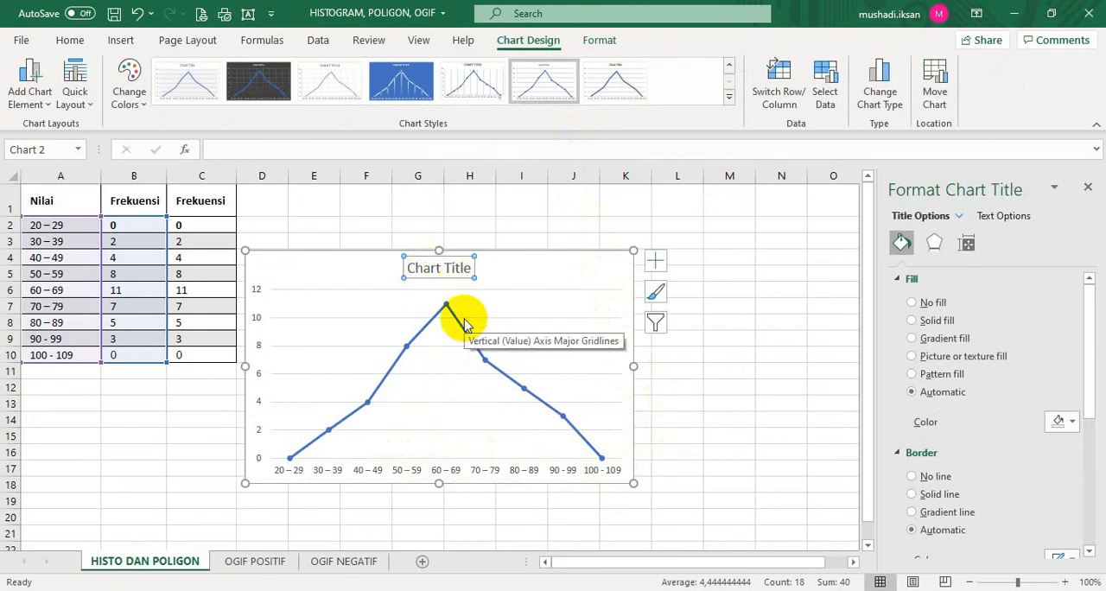
pyautogui.write('NILAI ULANGAN MATEMATIKA')
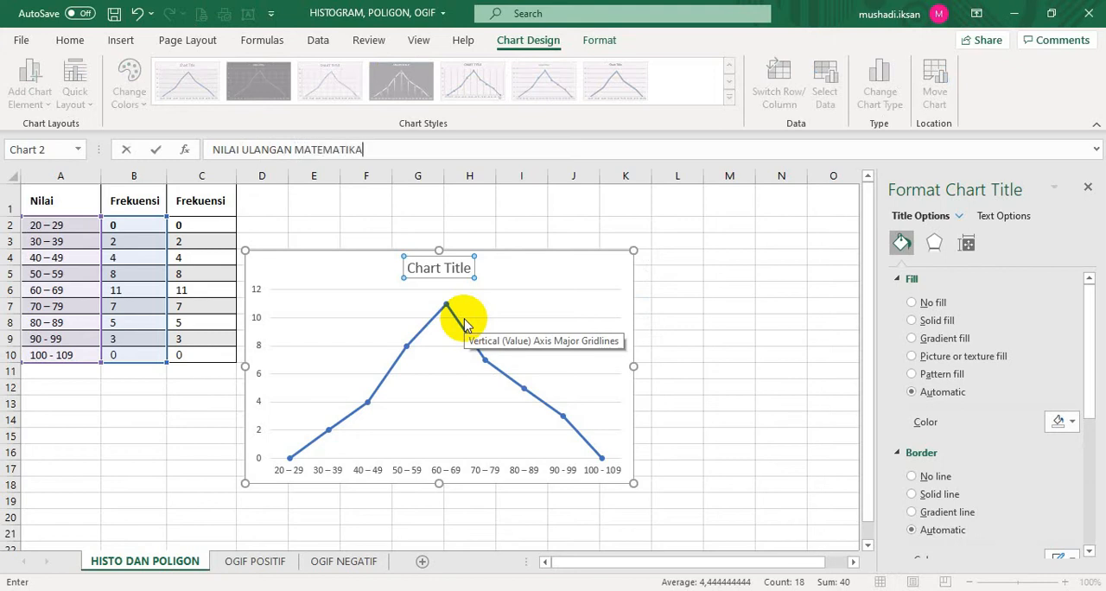
pyautogui.press('Return')
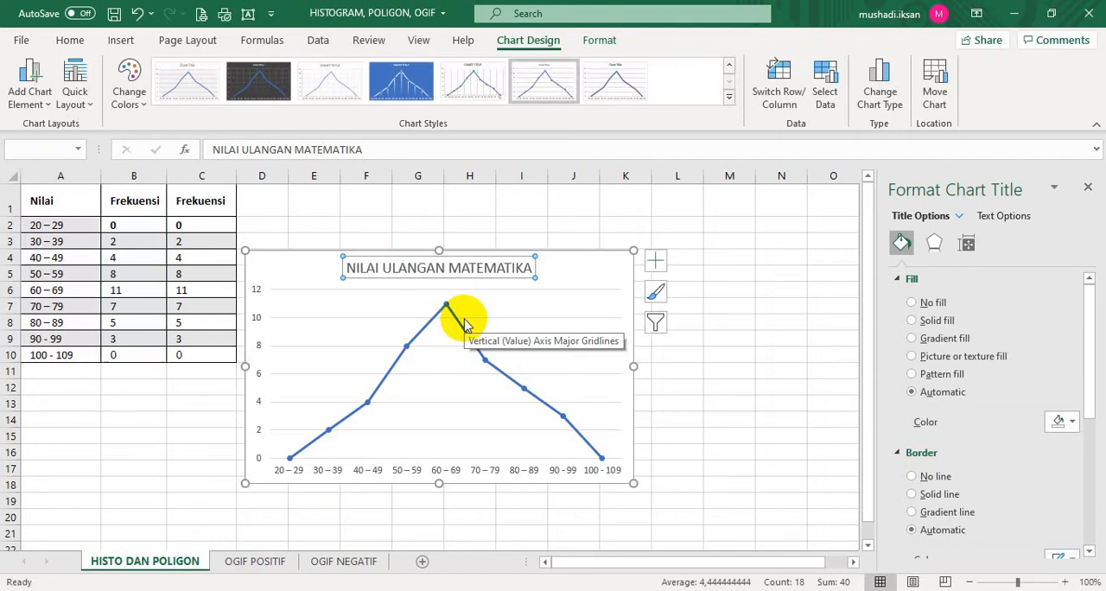
# Add axis titles to the line chart, naming the vertical axis FREKUENSI and the horizontal axis NILAI
pyautogui.click(657, 265)
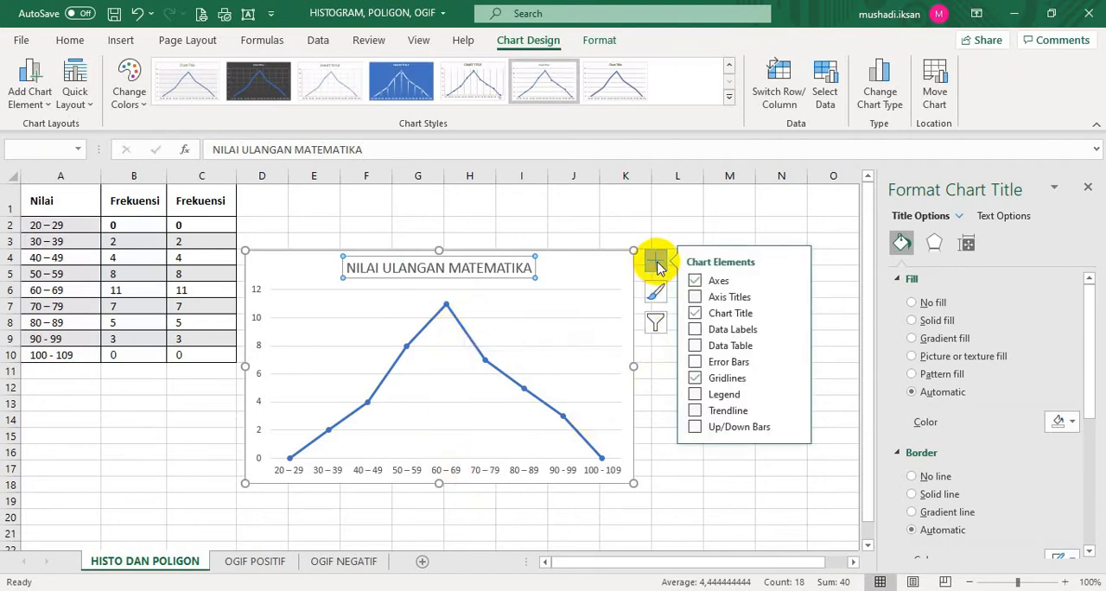
pyautogui.click(699, 298)
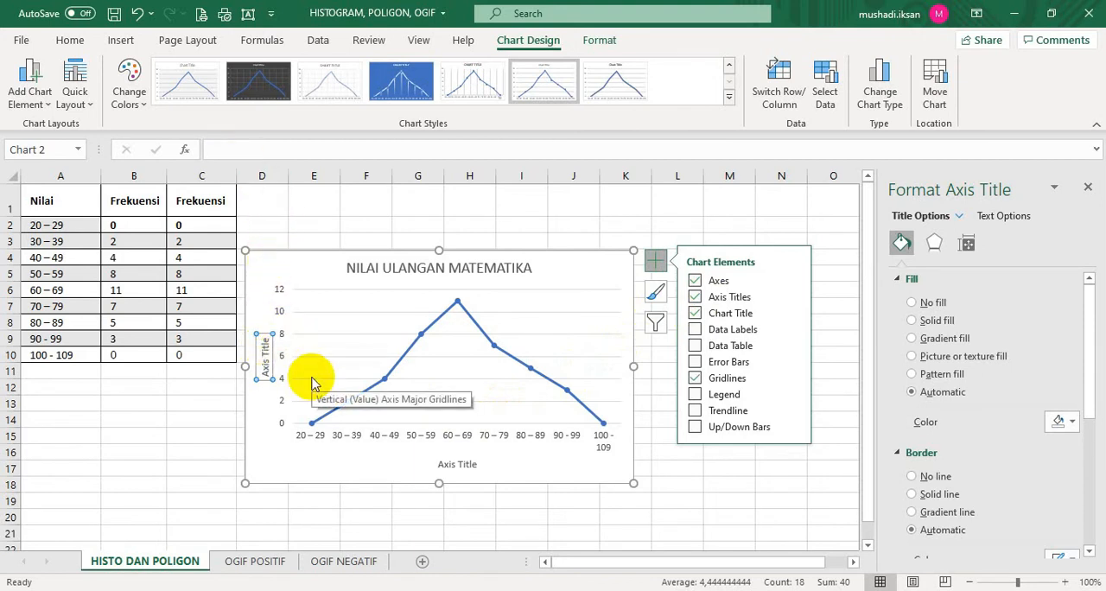
pyautogui.write('FREKUENSI')
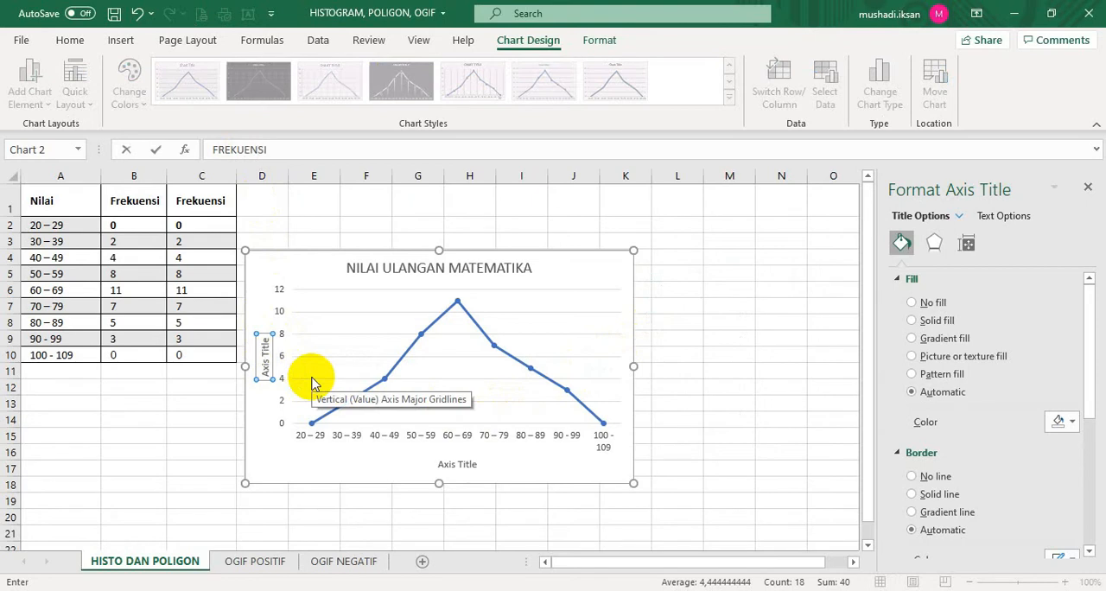
pyautogui.press('Return')
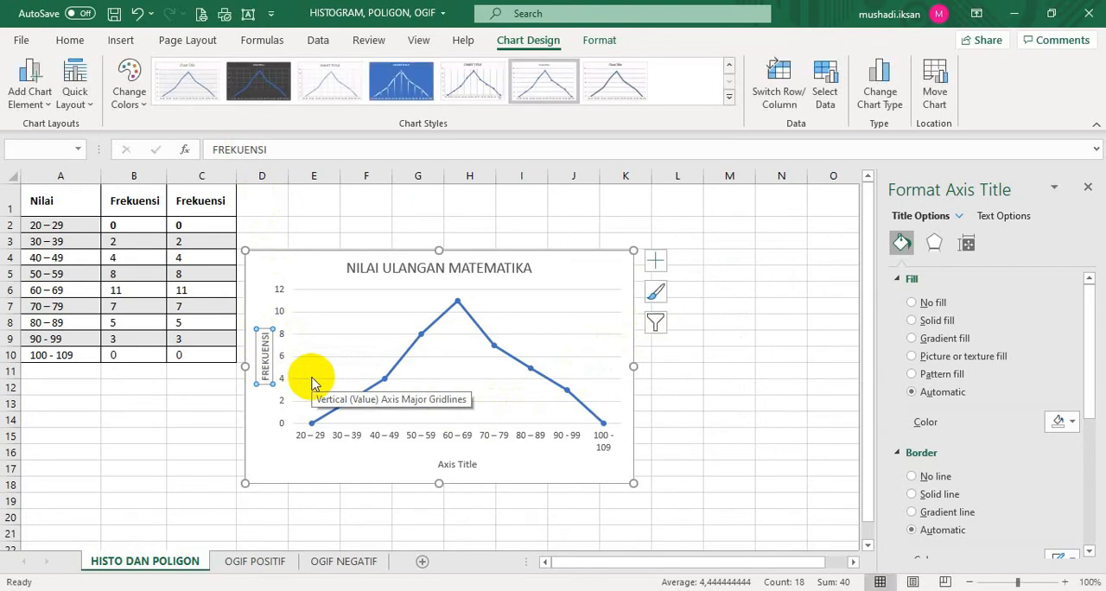
pyautogui.click(462, 471)
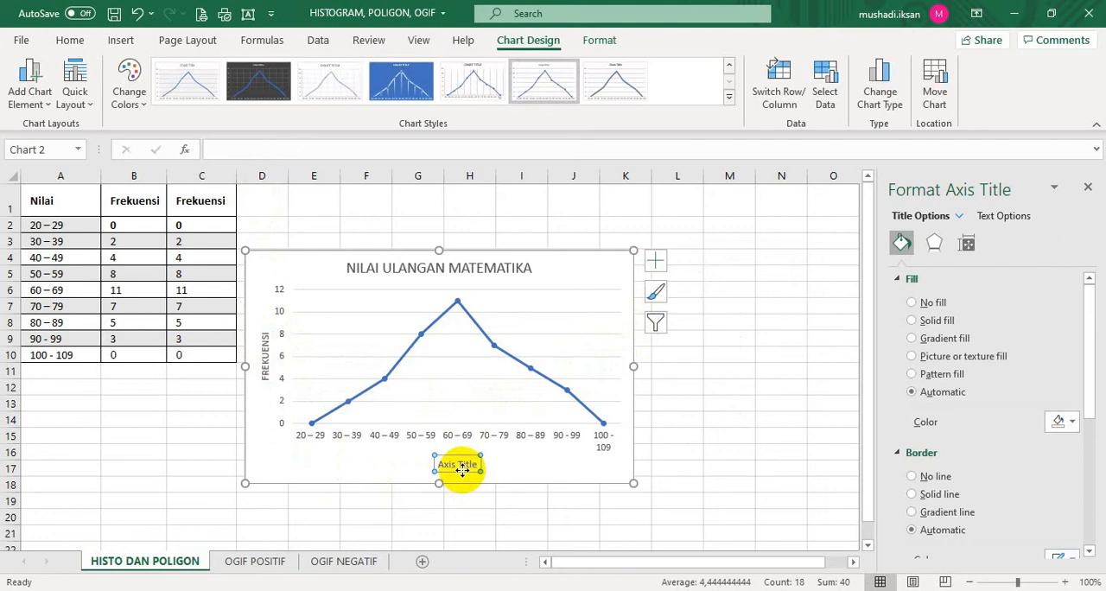
pyautogui.write('NILAI')
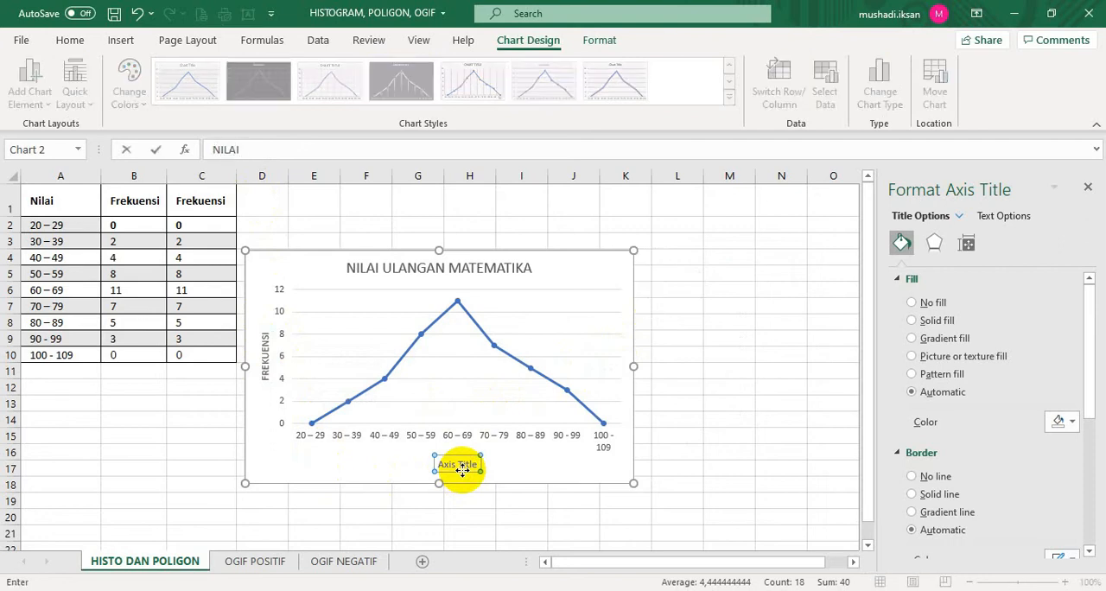
pyautogui.press('Return')
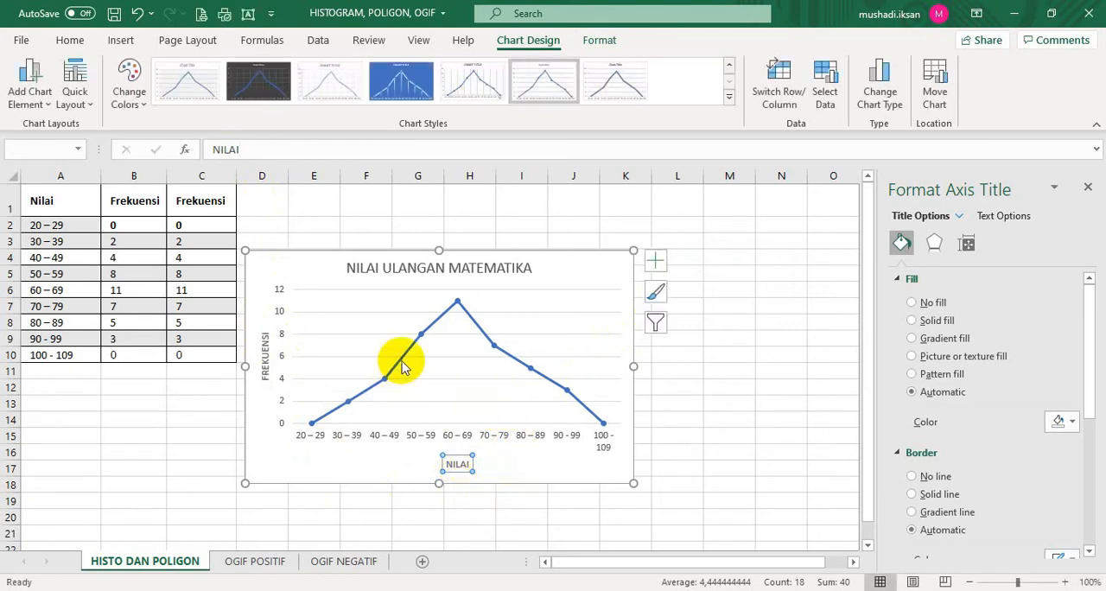
# Change the line color of the chart's data series to the standard red
pyautogui.click(506, 356)
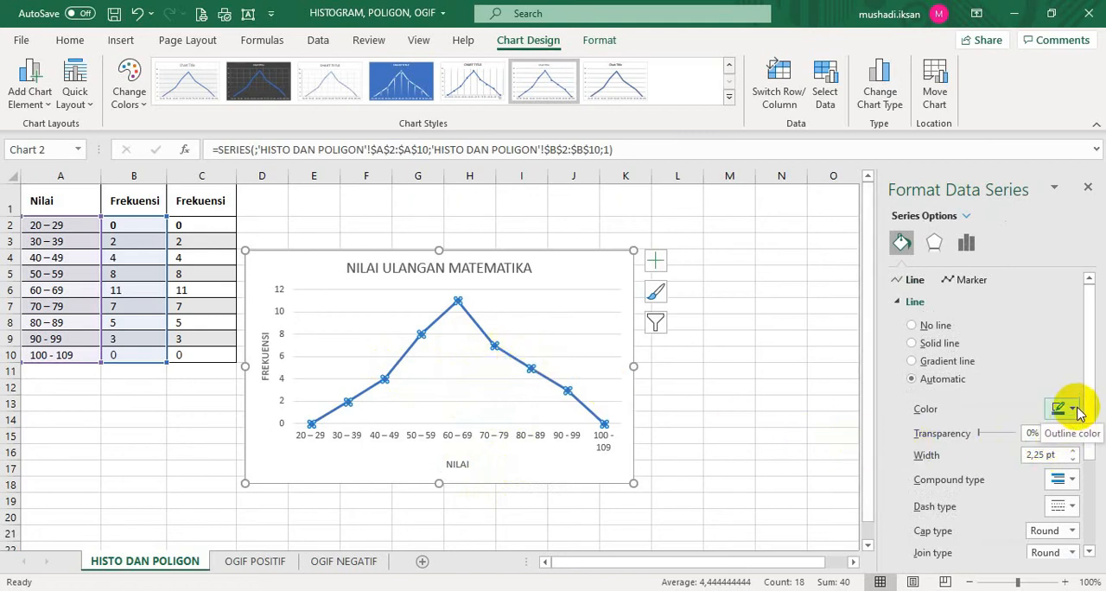
pyautogui.click(1074, 409)
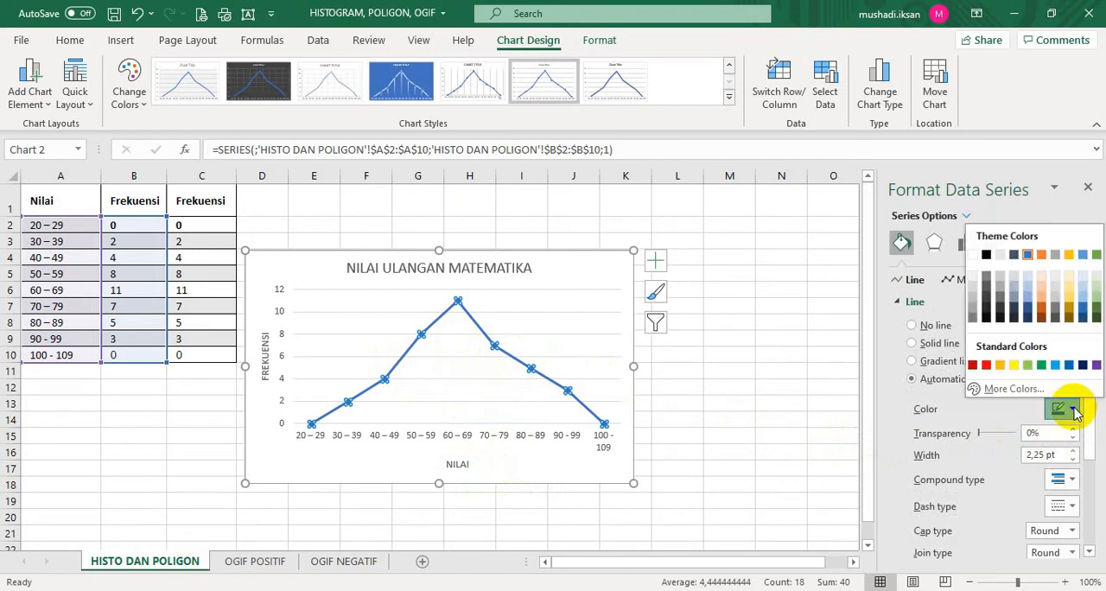
pyautogui.click(986, 365)
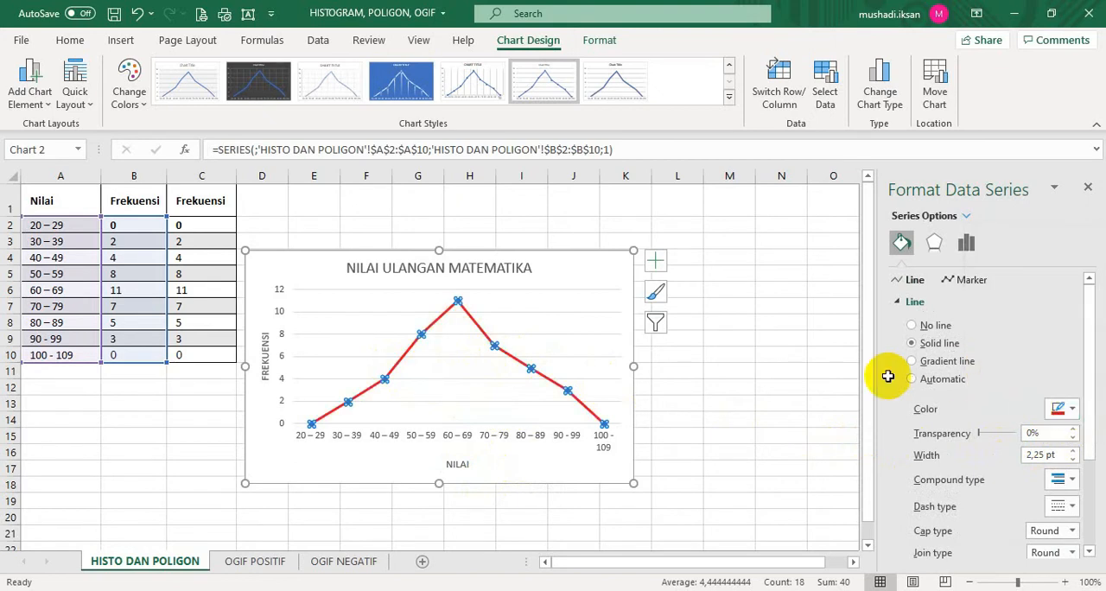
pyautogui.click(778, 384)
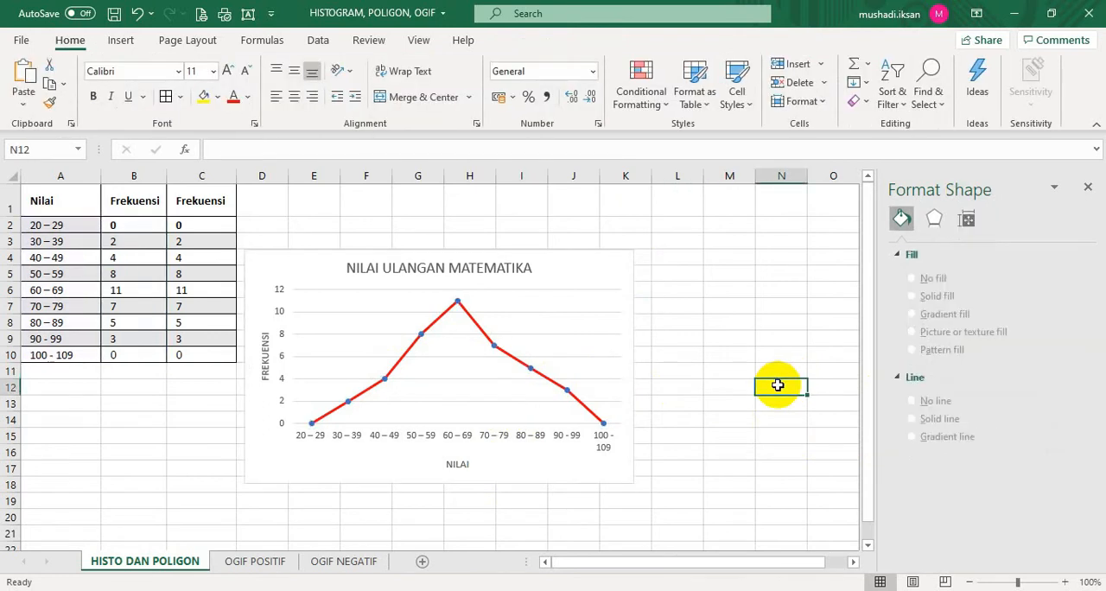
# Enlarge the line chart and reposition it beside the table, spanning about columns E to M and rows 3 to 19
pyautogui.click(617, 384)
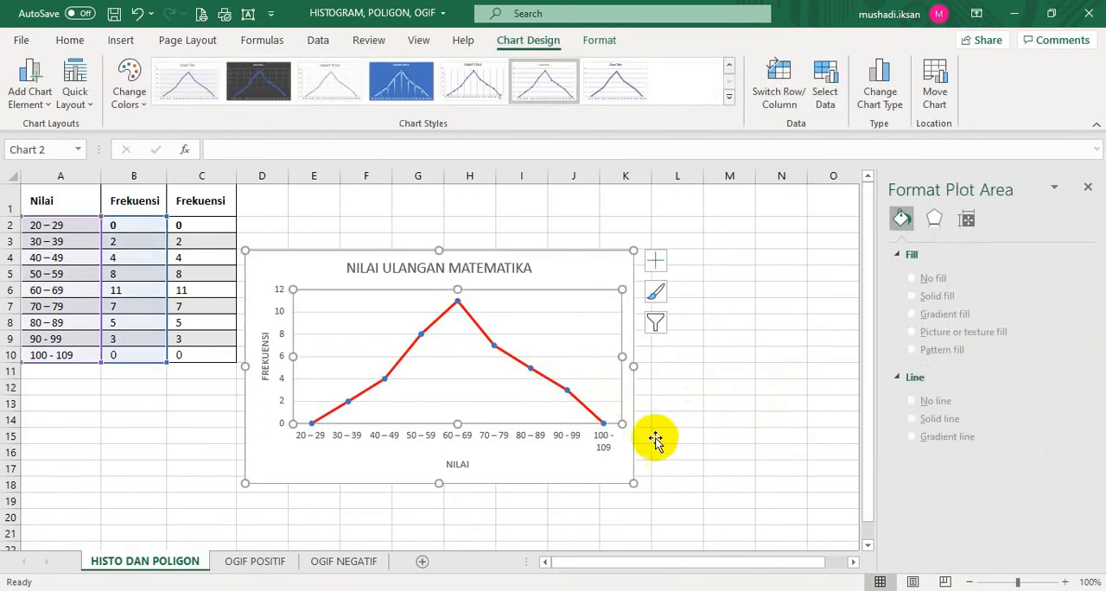
pyautogui.moveTo(634, 482); pyautogui.dragTo(675, 512)
pyautogui.scroll(-1, 758, 476)
pyautogui.scroll(1, 757, 476)
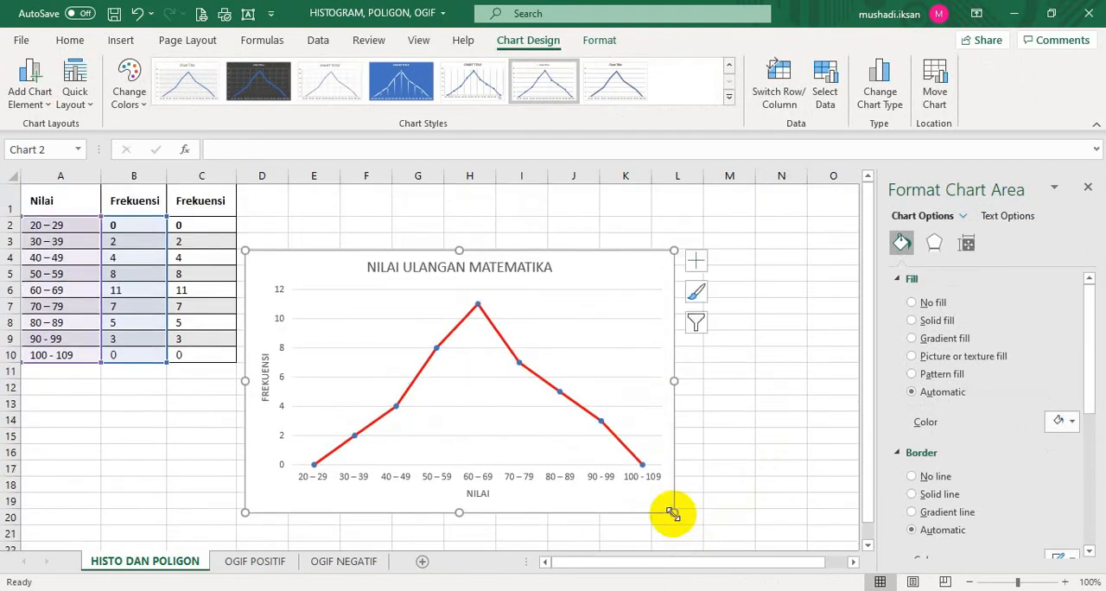
pyautogui.moveTo(675, 513); pyautogui.dragTo(685, 522)
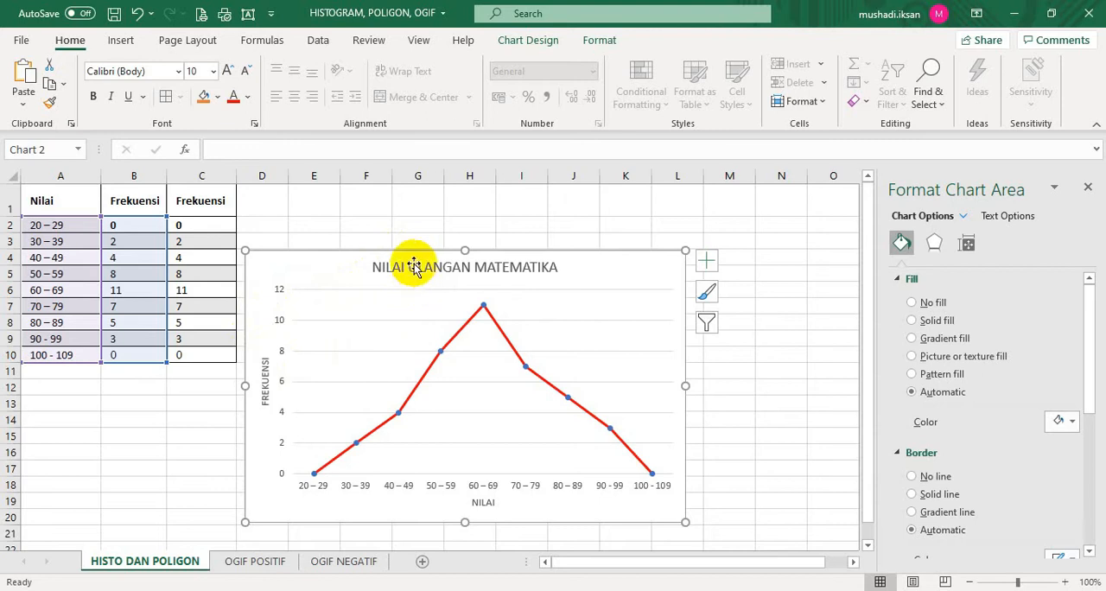
pyautogui.moveTo(410, 251); pyautogui.dragTo(458, 230)
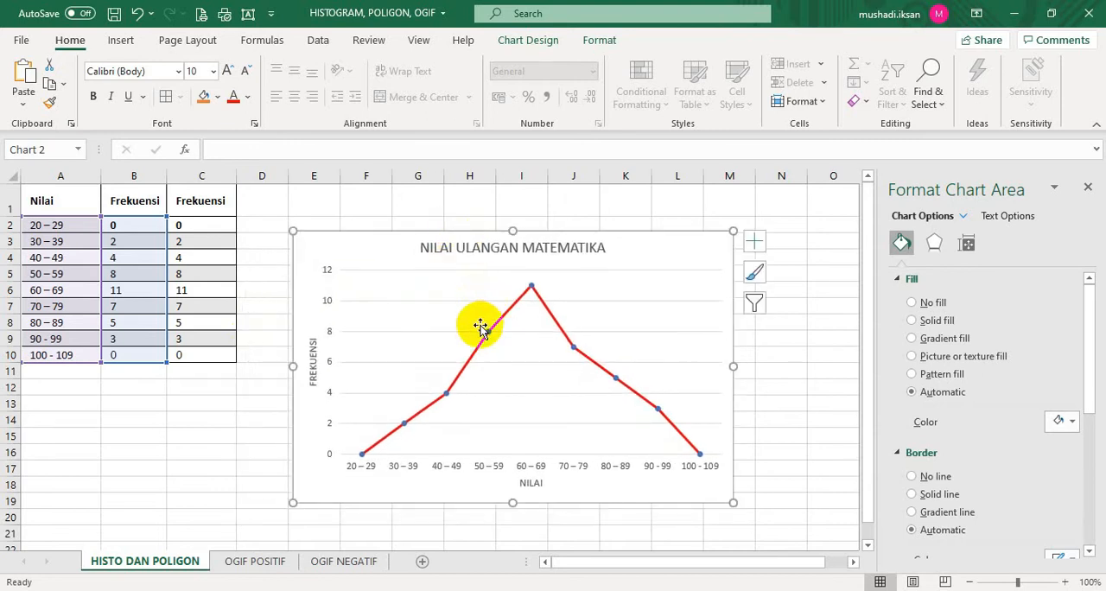
# Replace the line chart with a 2-D clustered column chart of A2:C10, positioned beside the table over about columns E to L
pyautogui.press('Delete')
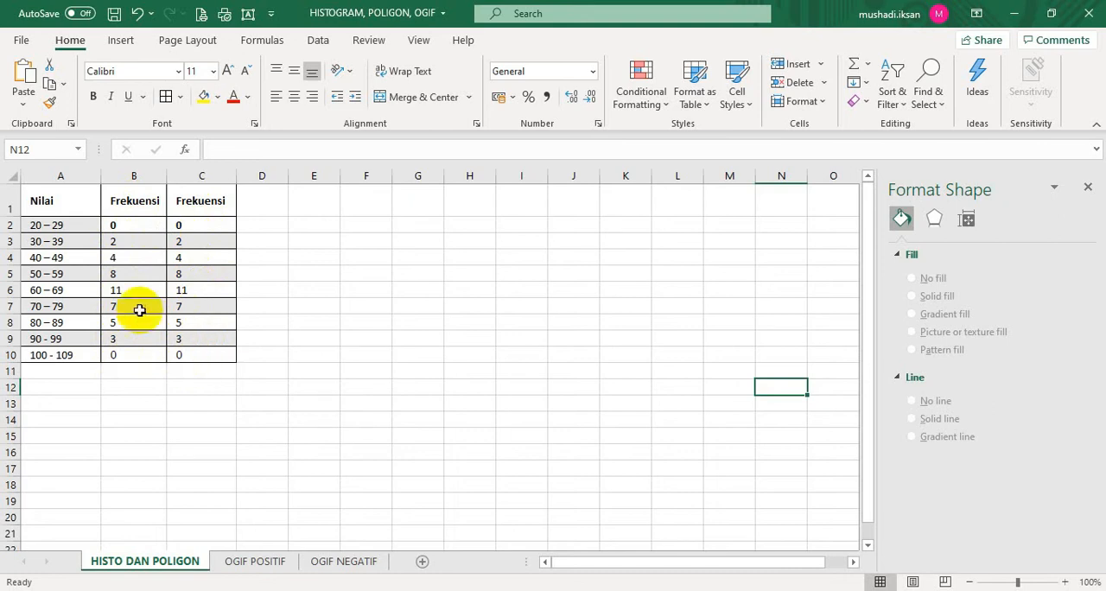
pyautogui.moveTo(49, 225); pyautogui.dragTo(196, 355)
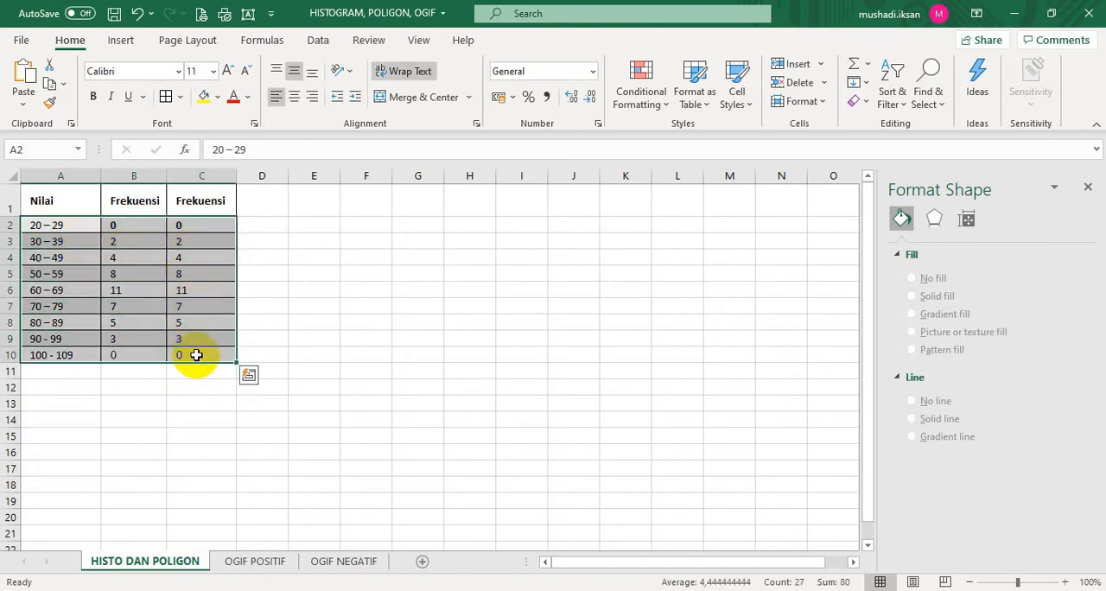
pyautogui.click(120, 42)
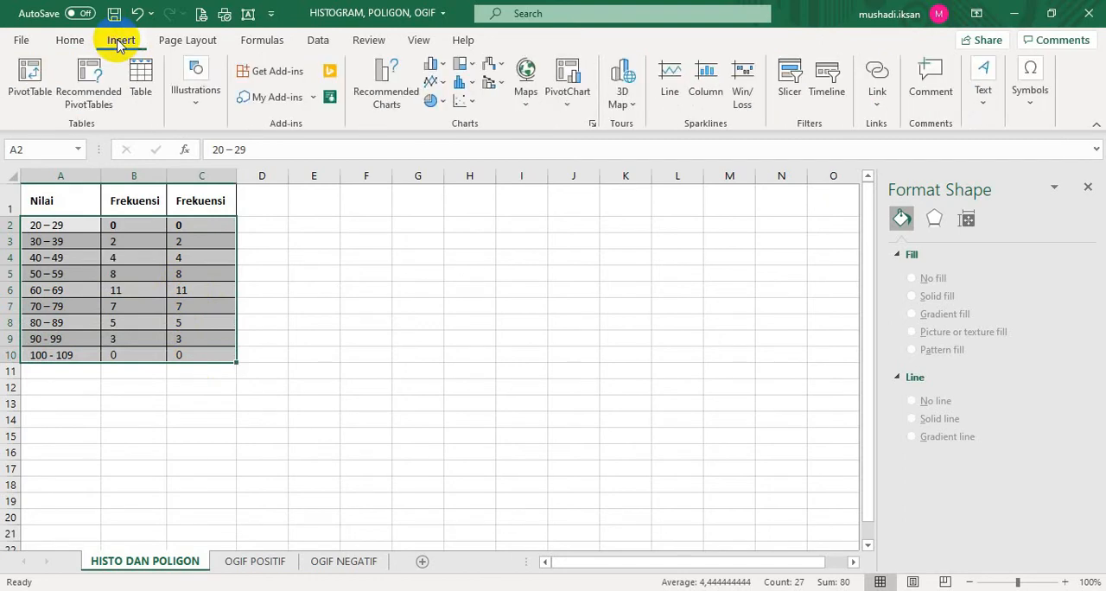
pyautogui.click(443, 68)
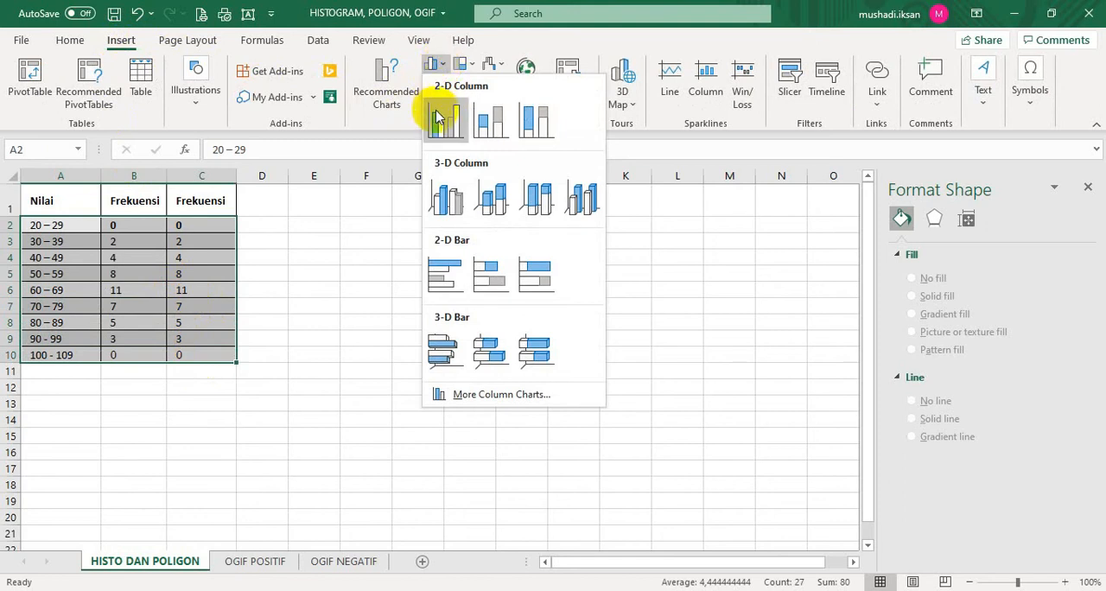
pyautogui.click(437, 121)
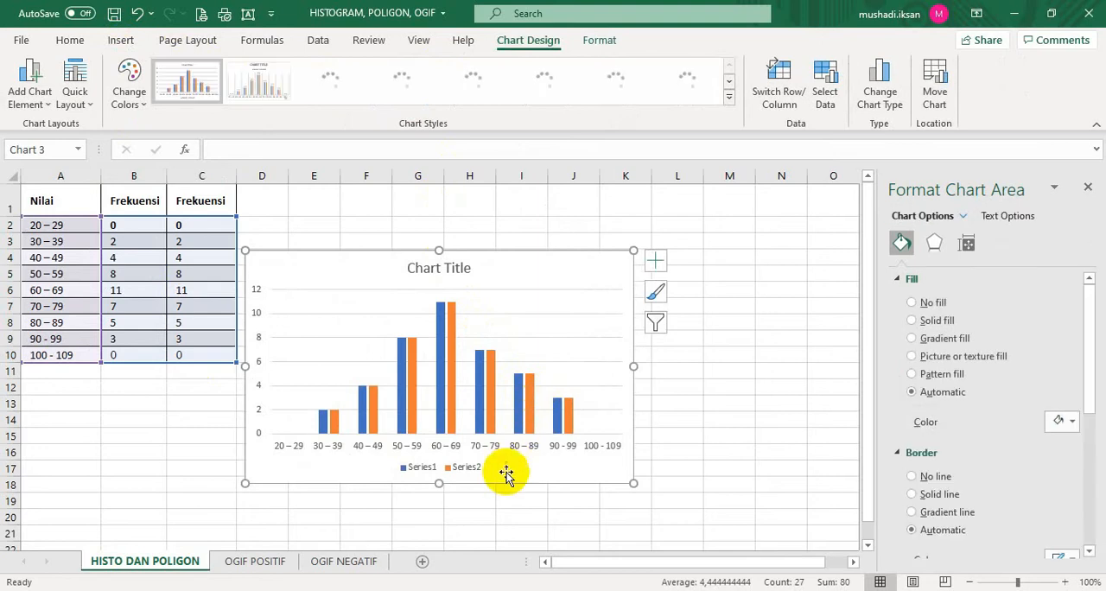
pyautogui.moveTo(506, 484); pyautogui.dragTo(548, 477)
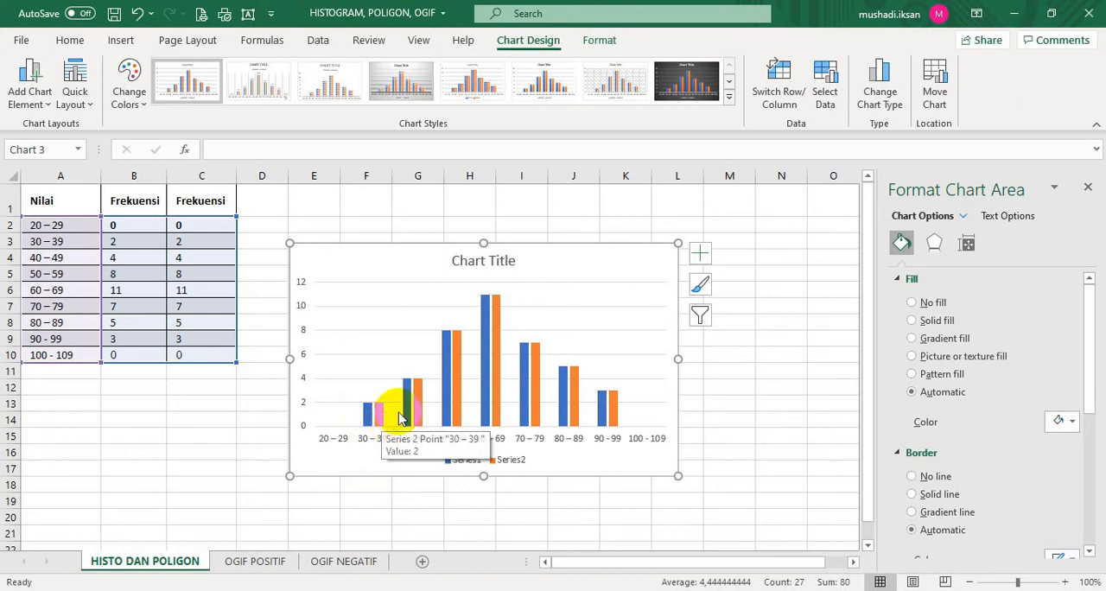
# Set the column series' gap width to 0% and series overlap to 100%
pyautogui.click(368, 419)
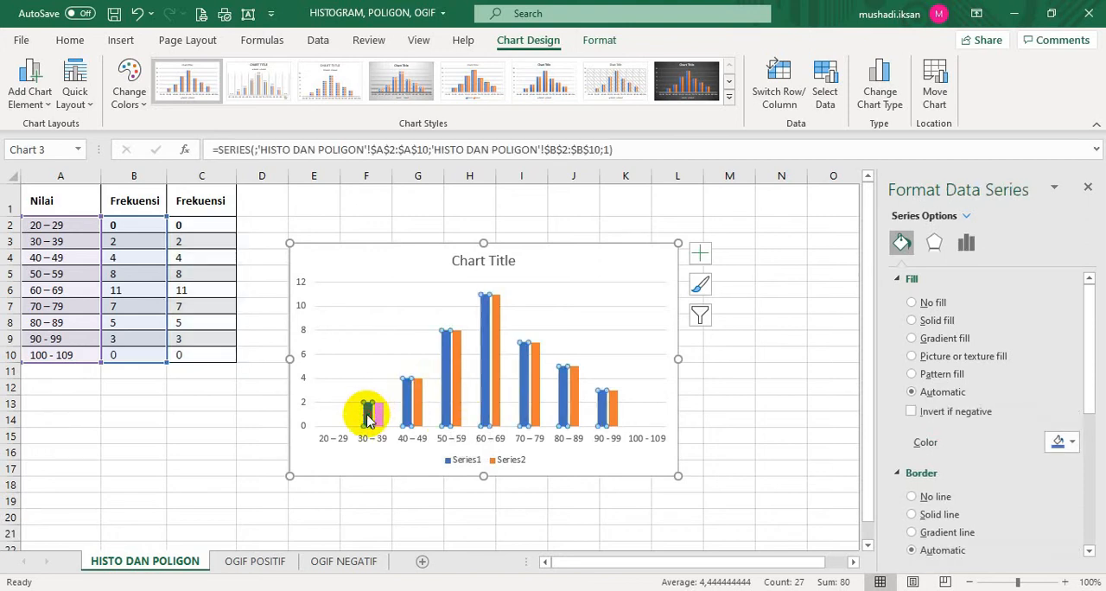
pyautogui.rightClick(368, 417)
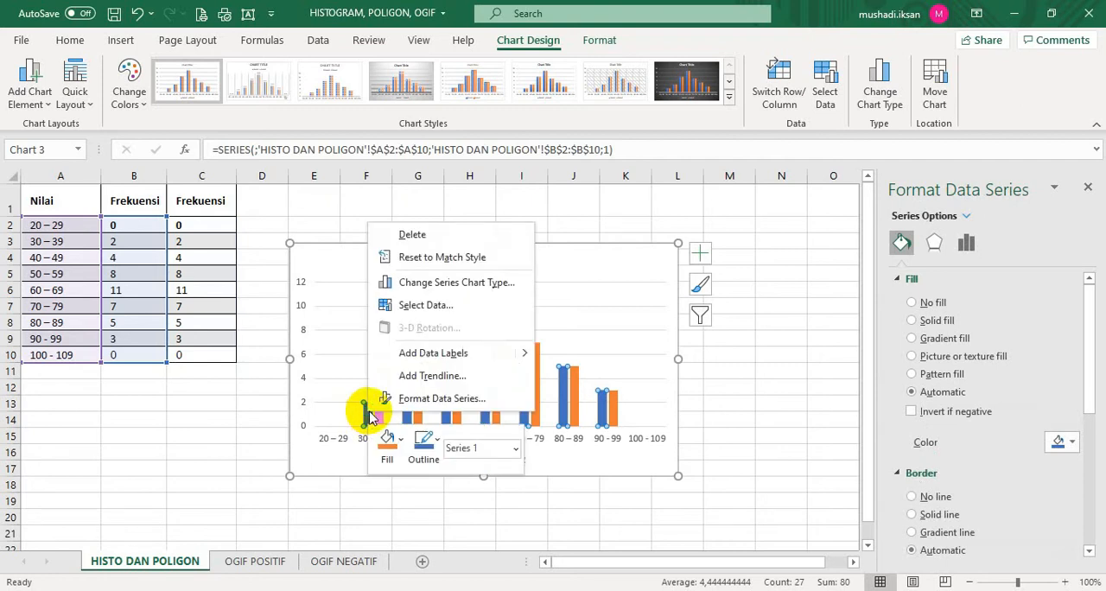
pyautogui.click(421, 398)
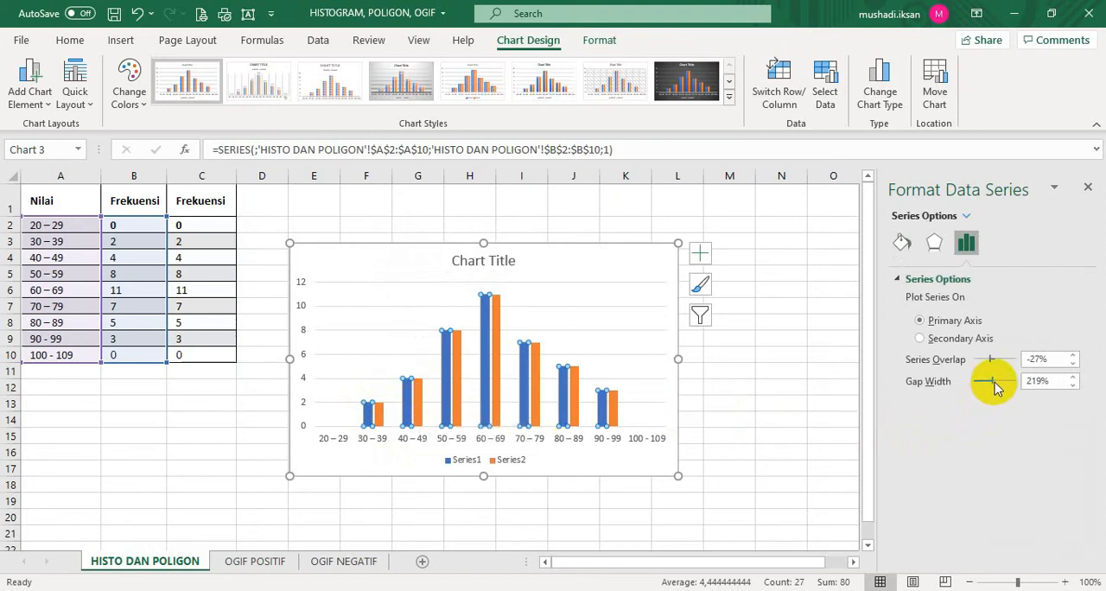
pyautogui.moveTo(994, 386); pyautogui.dragTo(959, 389)
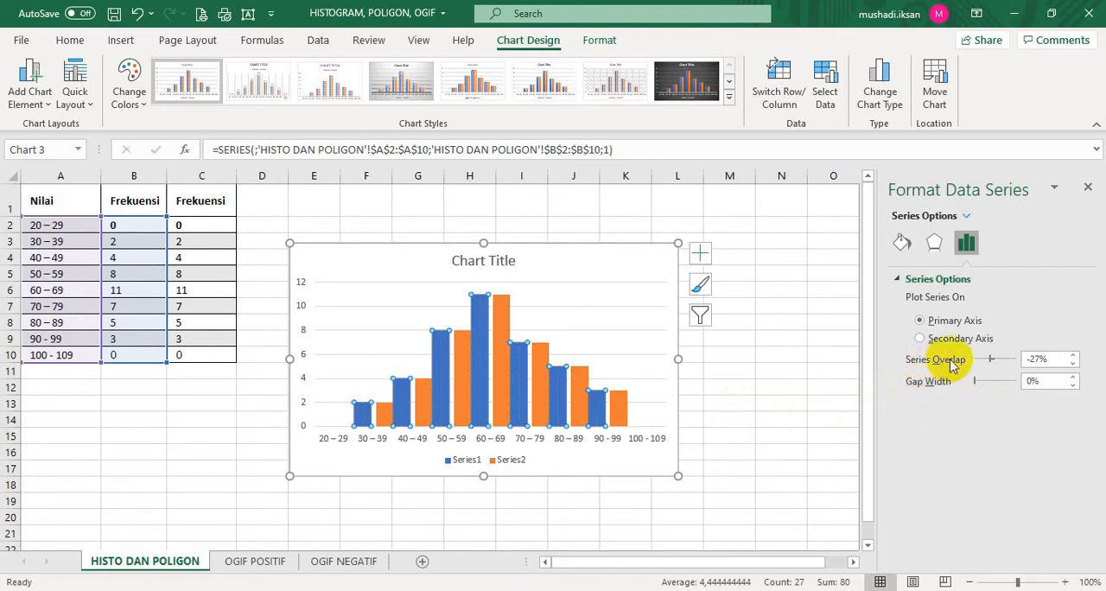
pyautogui.click(560, 389)
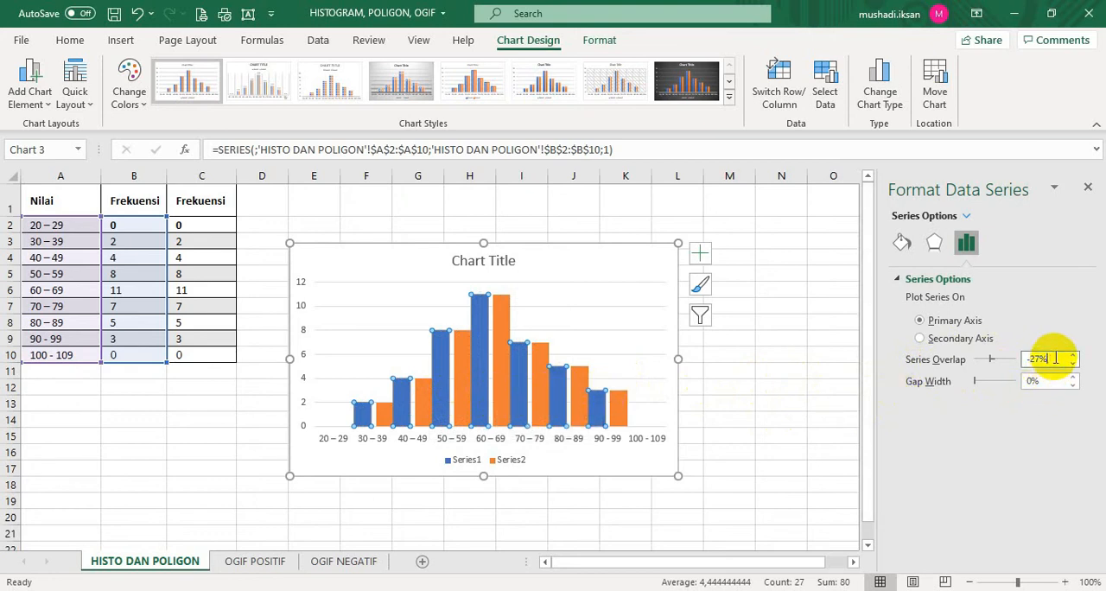
pyautogui.moveTo(1055, 358); pyautogui.dragTo(995, 363)
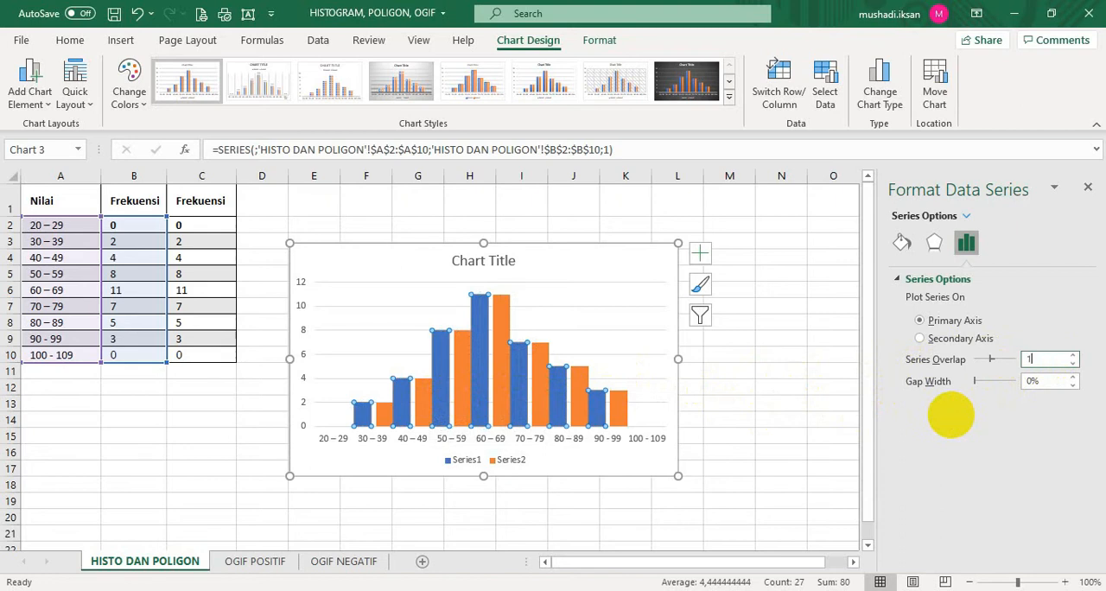
pyautogui.press('Return')
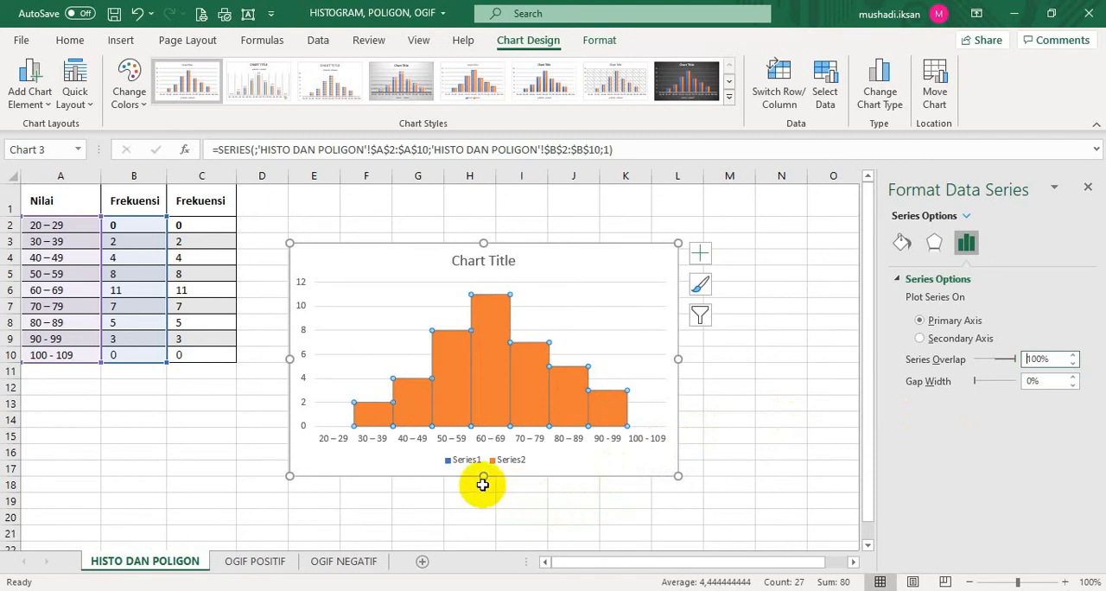
# Change the Series2 columns to a Line with Markers chart type, overlaying the Series1 columns
pyautogui.click(406, 415)
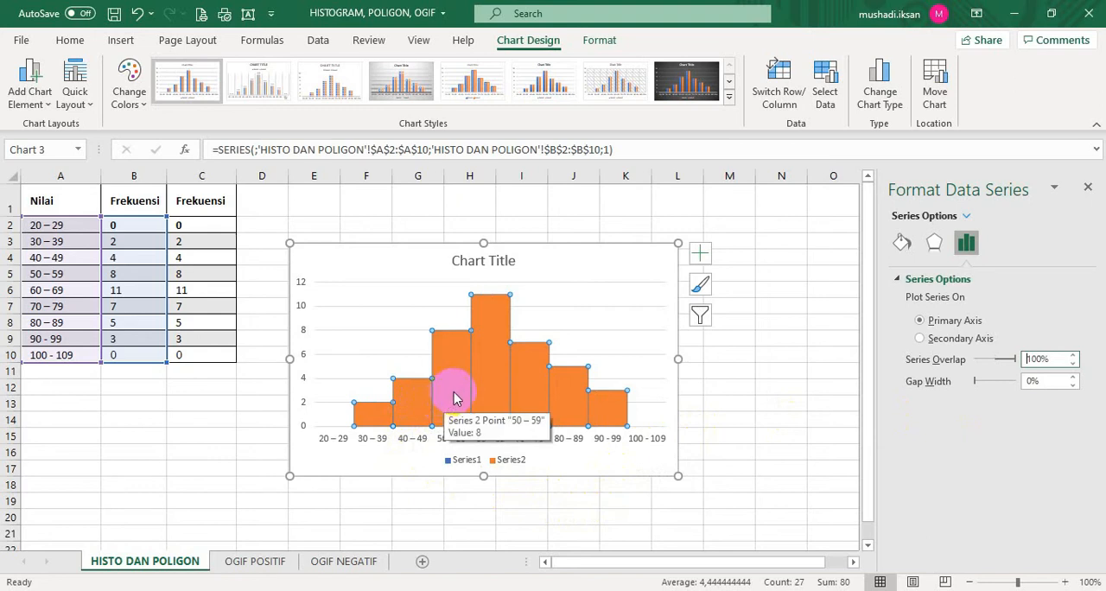
pyautogui.click(774, 430)
pyautogui.click(548, 424)
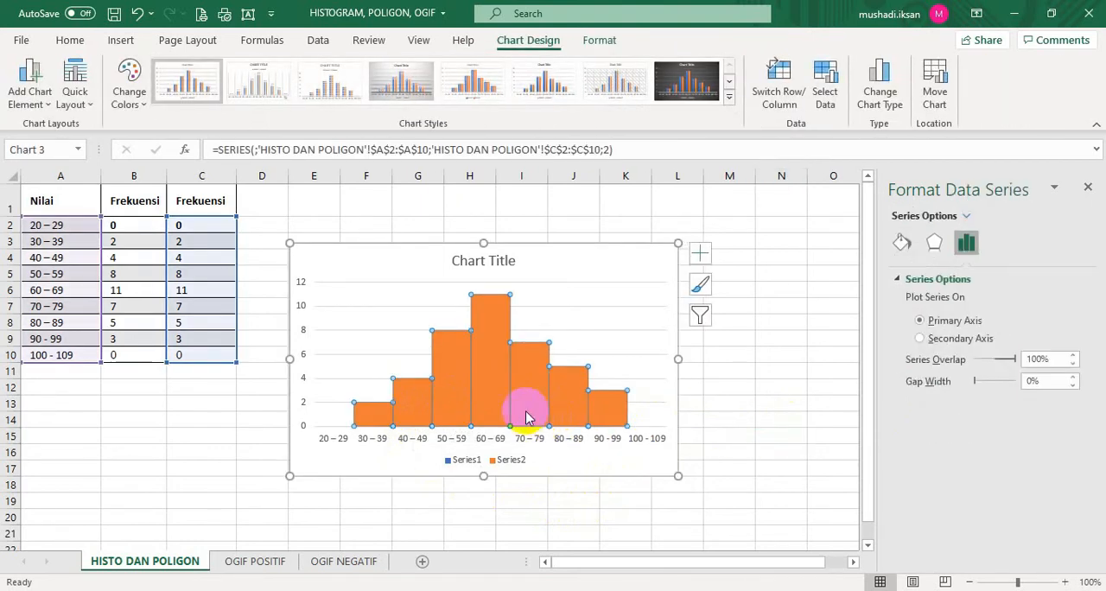
pyautogui.moveTo(496, 412)
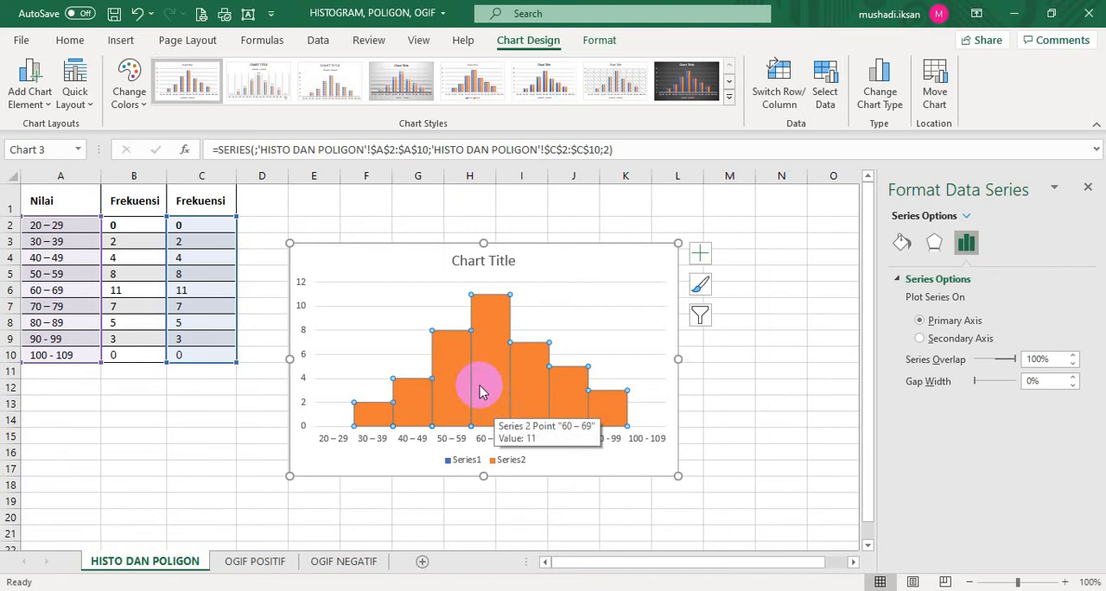
pyautogui.click(123, 44)
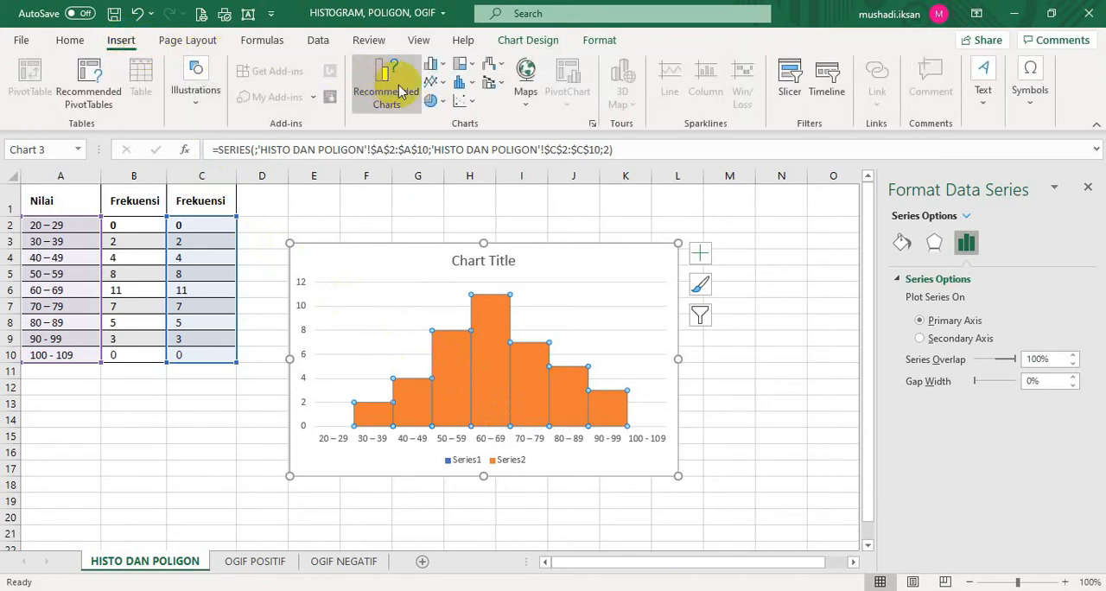
pyautogui.click(445, 86)
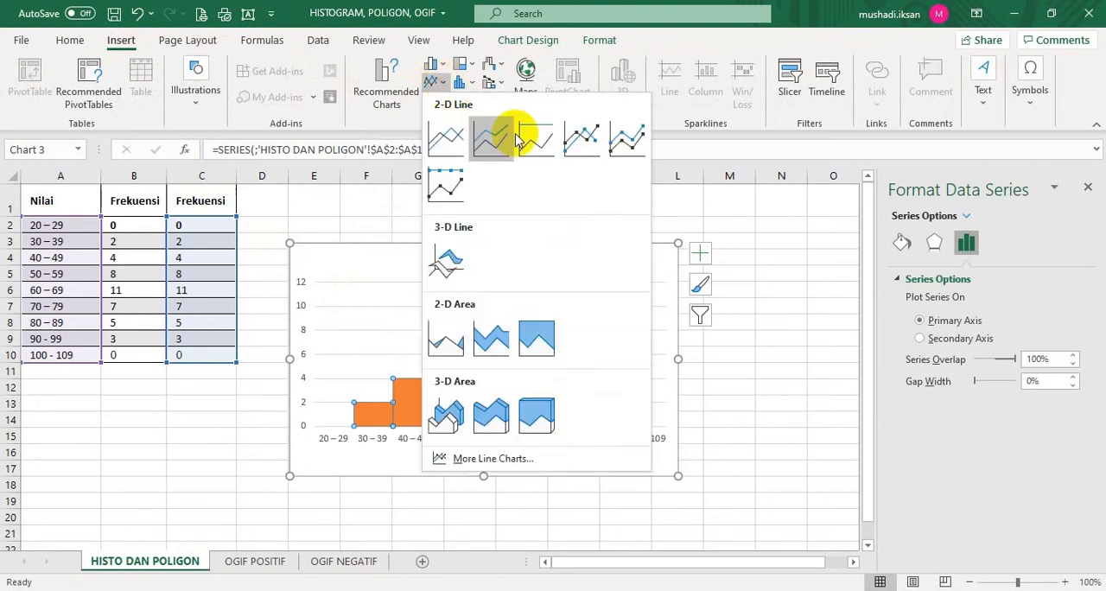
pyautogui.click(587, 147)
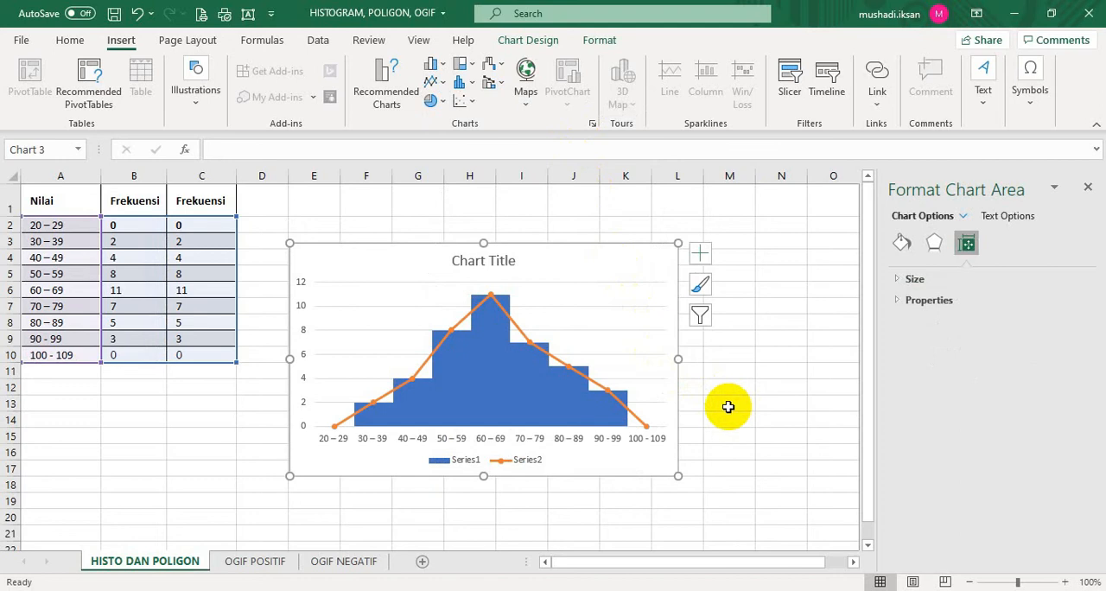
# Give the Series1 columns a solid black border line
pyautogui.click(472, 412)
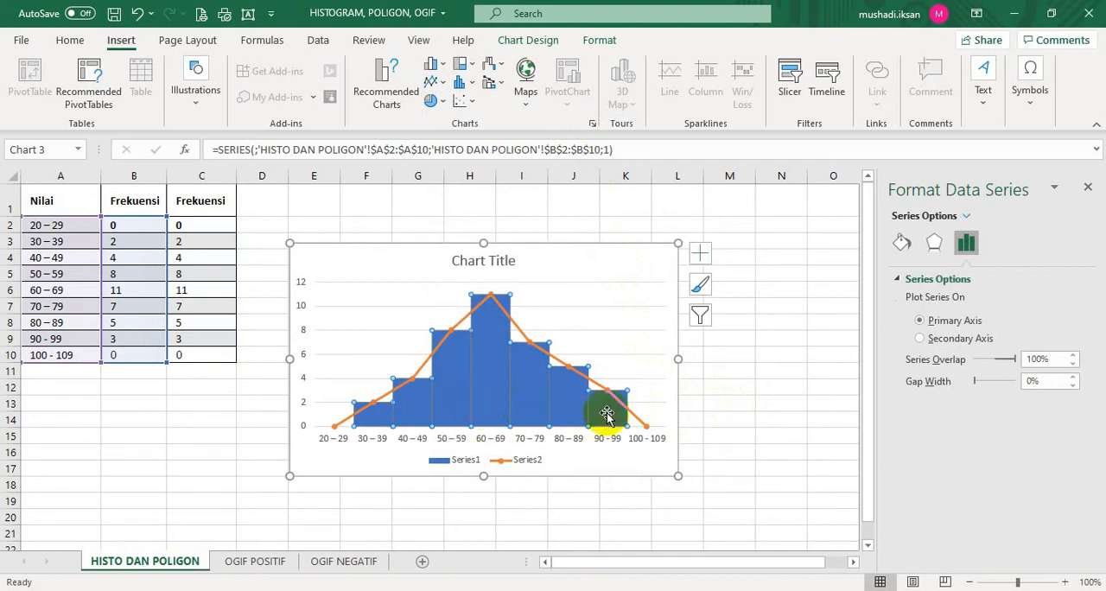
pyautogui.click(901, 243)
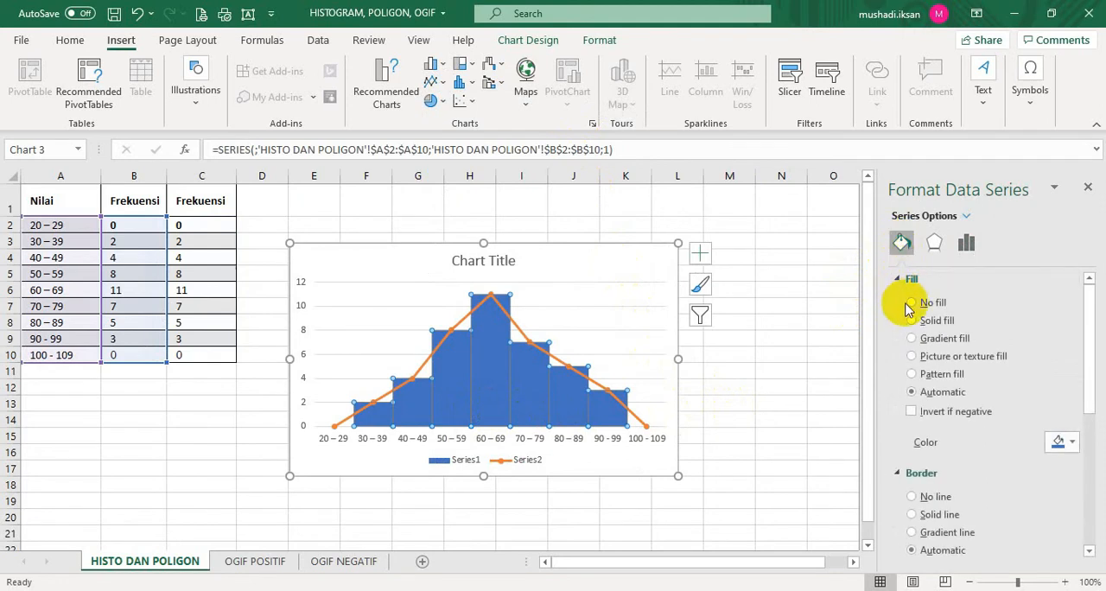
pyautogui.click(912, 515)
pyautogui.scroll(-2, 1020, 510)
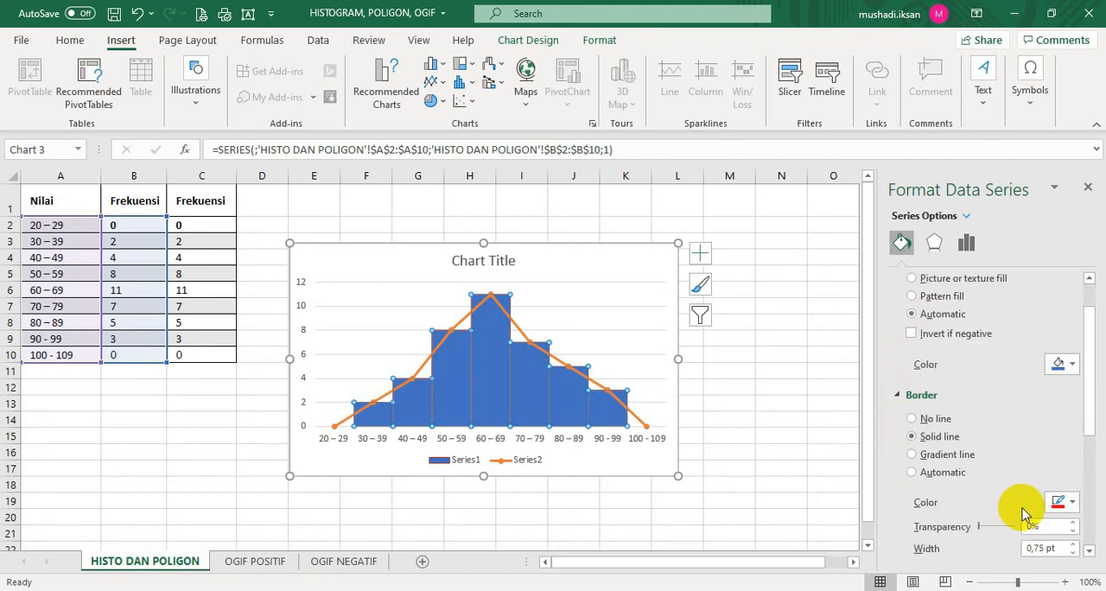
pyautogui.click(1073, 505)
pyautogui.click(986, 349)
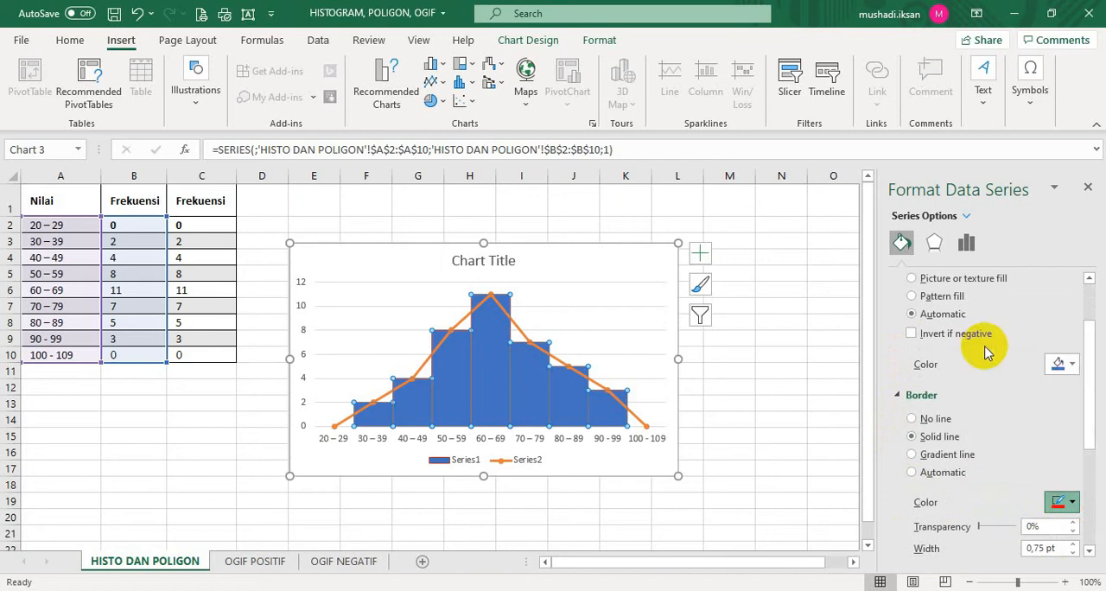
pyautogui.click(749, 389)
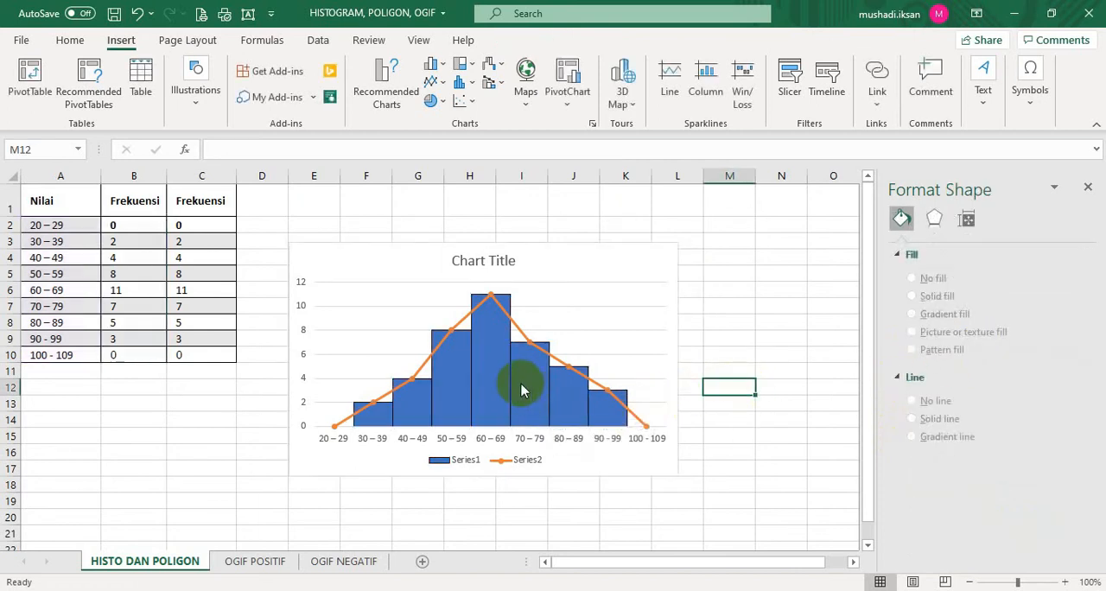
# Fill the Series1 columns with a gradient, using the medium blue preset from the third row of preset gradients
pyautogui.click(491, 389)
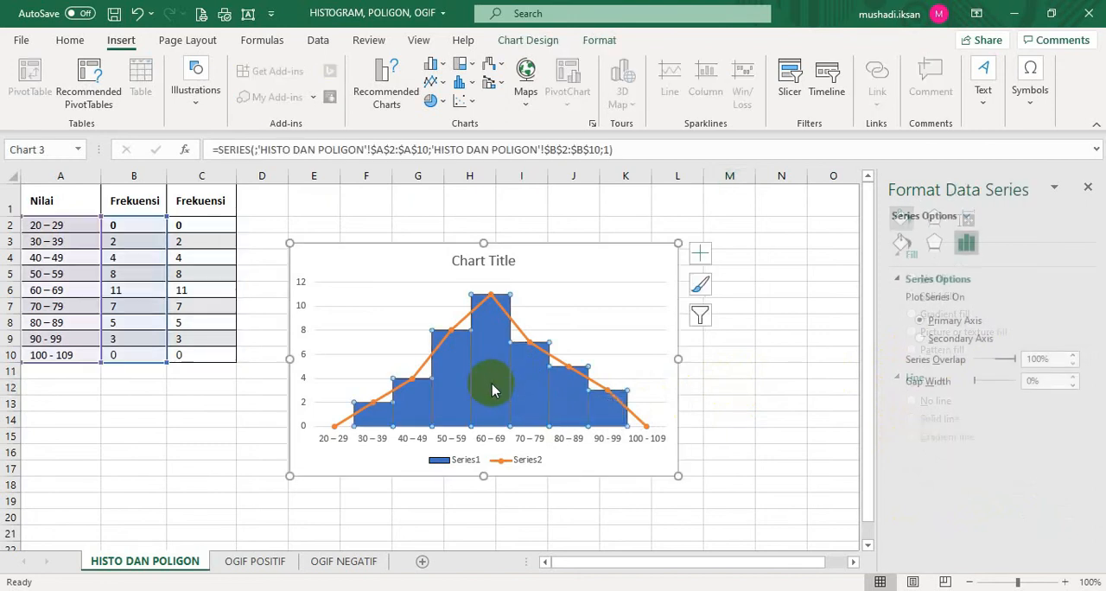
pyautogui.click(900, 244)
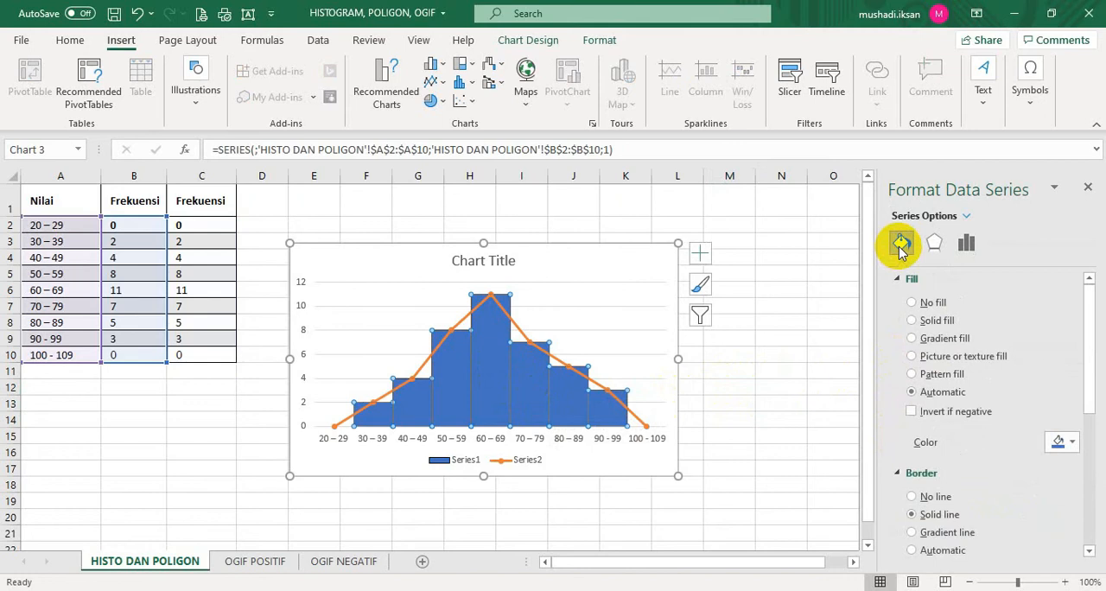
pyautogui.click(913, 340)
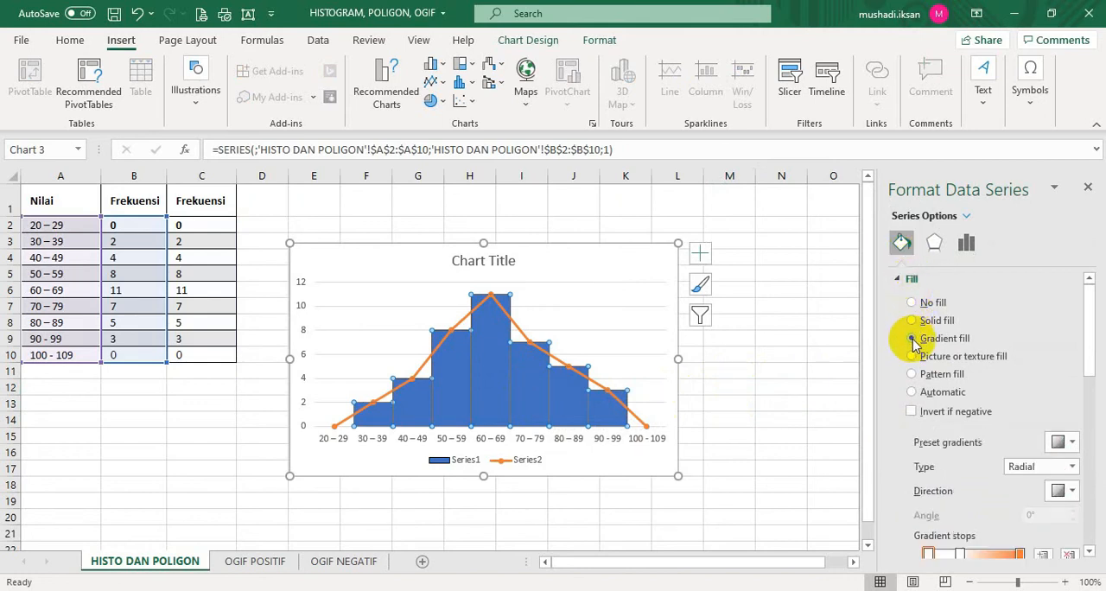
pyautogui.click(1073, 444)
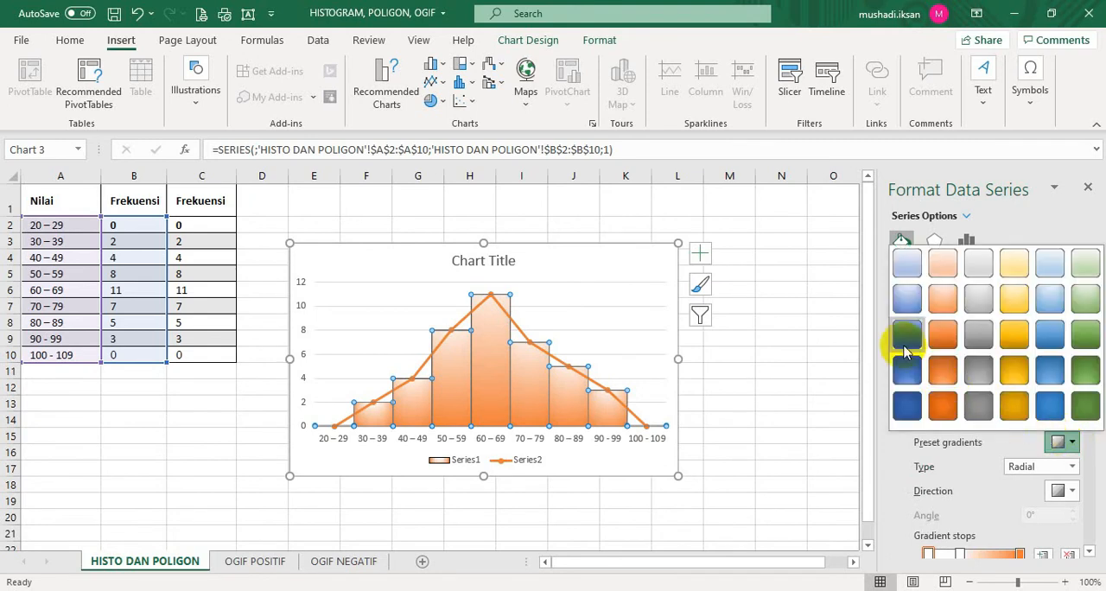
pyautogui.click(905, 343)
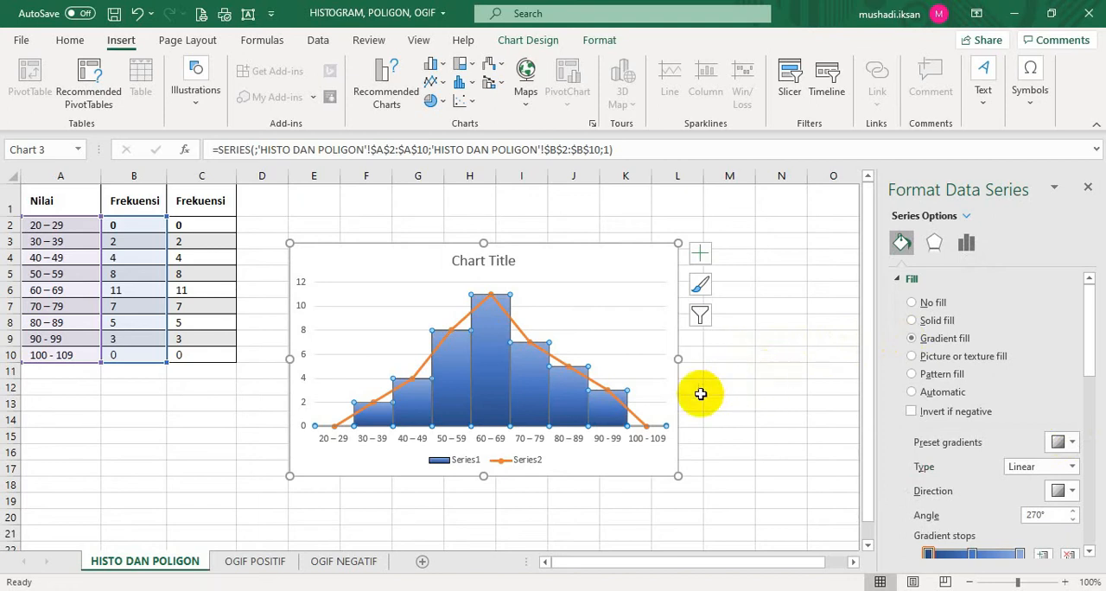
# Change the line color of the Series2 polygon line to the standard red
pyautogui.click(633, 414)
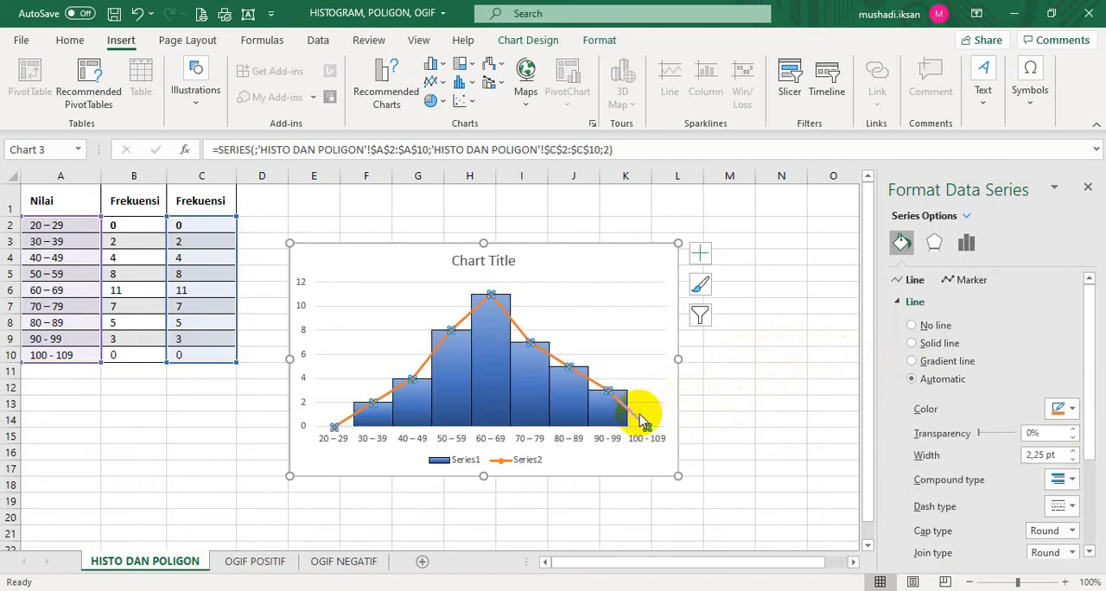
pyautogui.click(1072, 410)
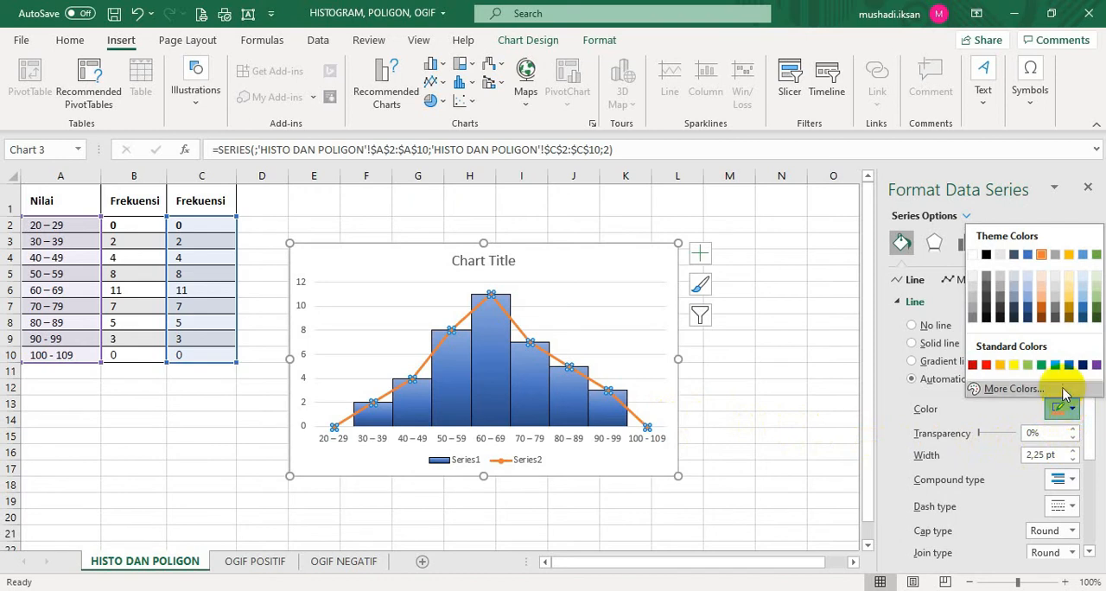
pyautogui.click(987, 366)
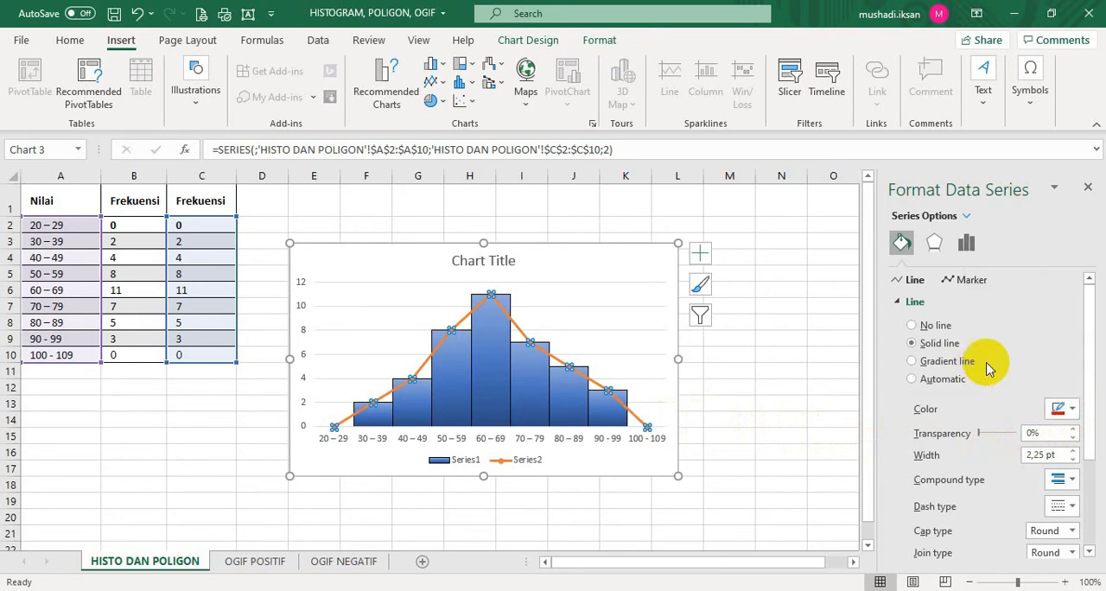
pyautogui.click(781, 359)
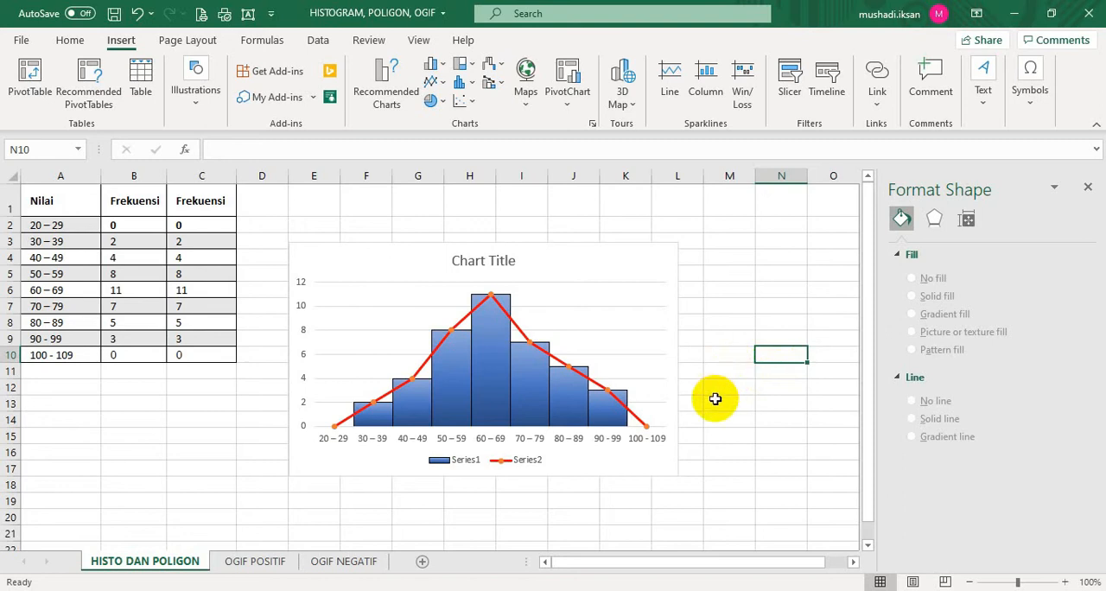
# Set the combined chart's title to NILAI ULANGAN MATEMATIKA
pyautogui.click(508, 269)
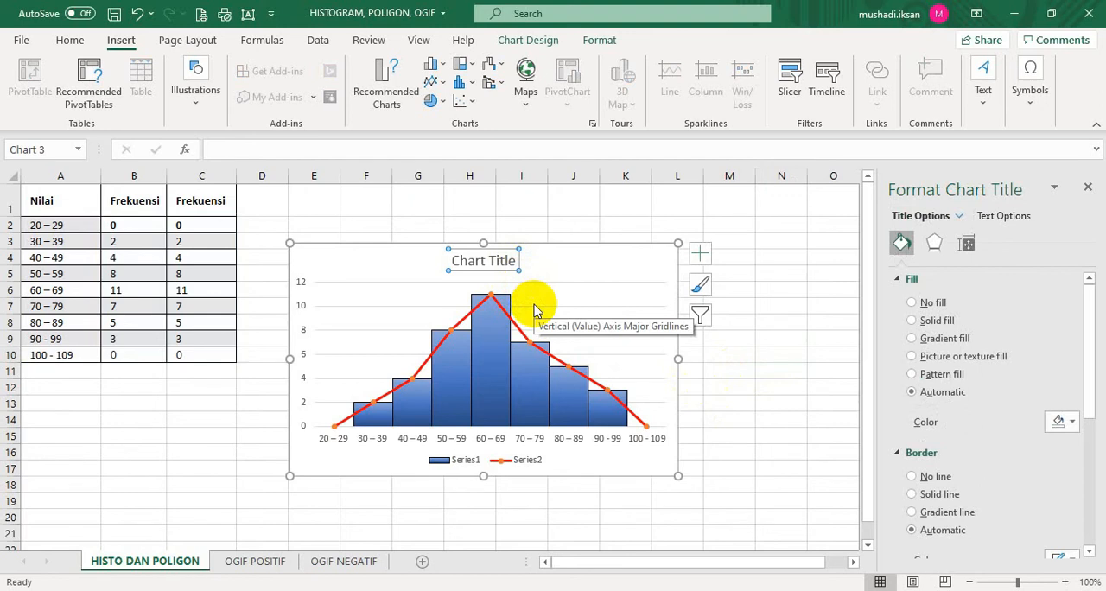
pyautogui.write('NILAI ULANGAN MATEMATIKA')
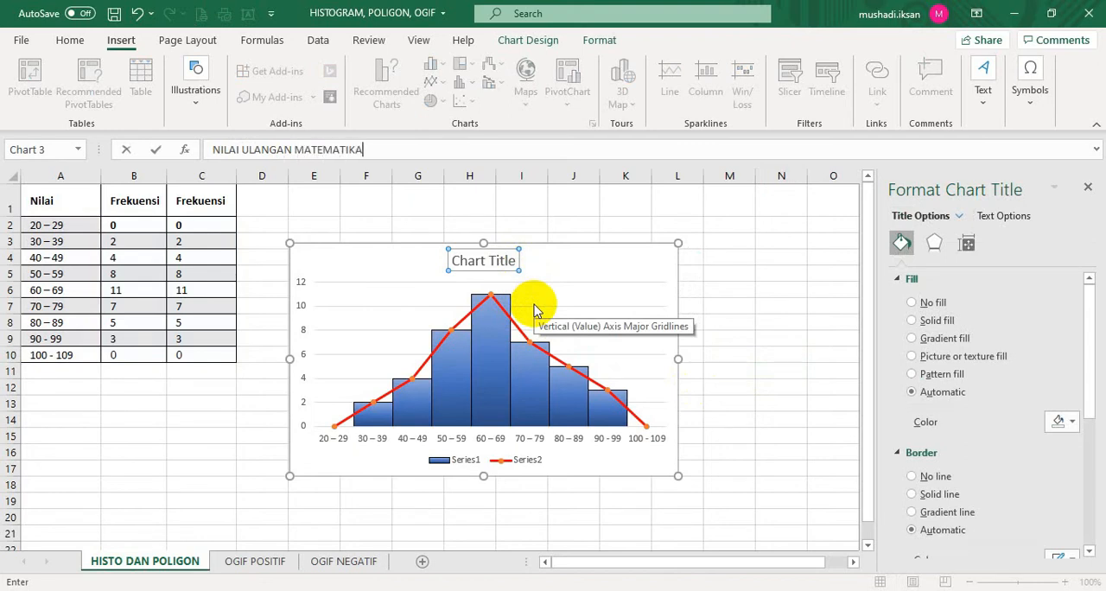
pyautogui.press('Return')
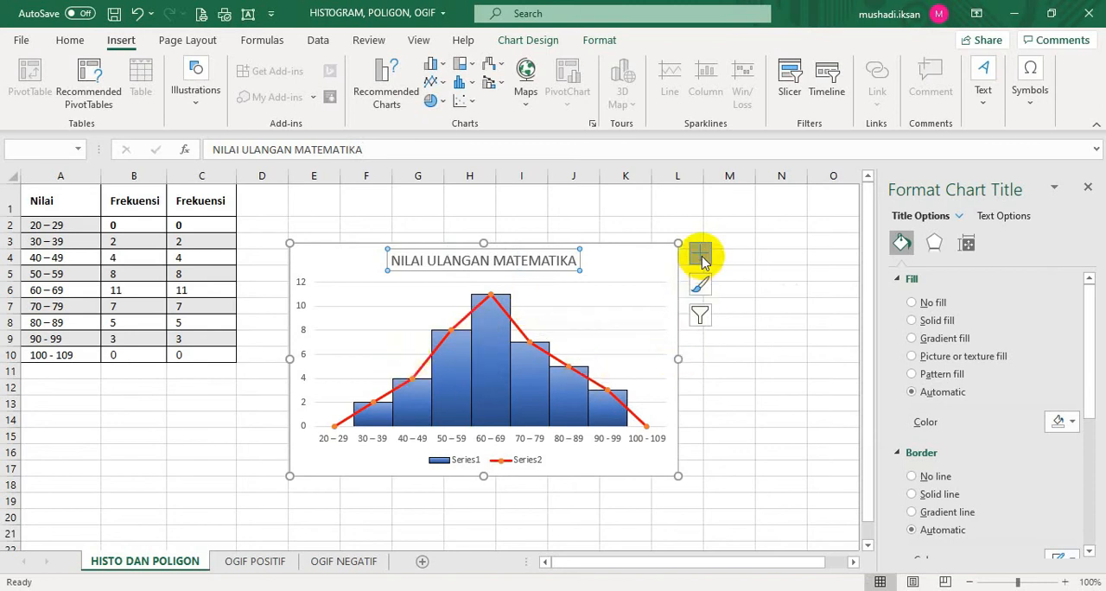
# Add axis titles to the combined chart and title the vertical axis FREKUENSI
pyautogui.click(701, 254)
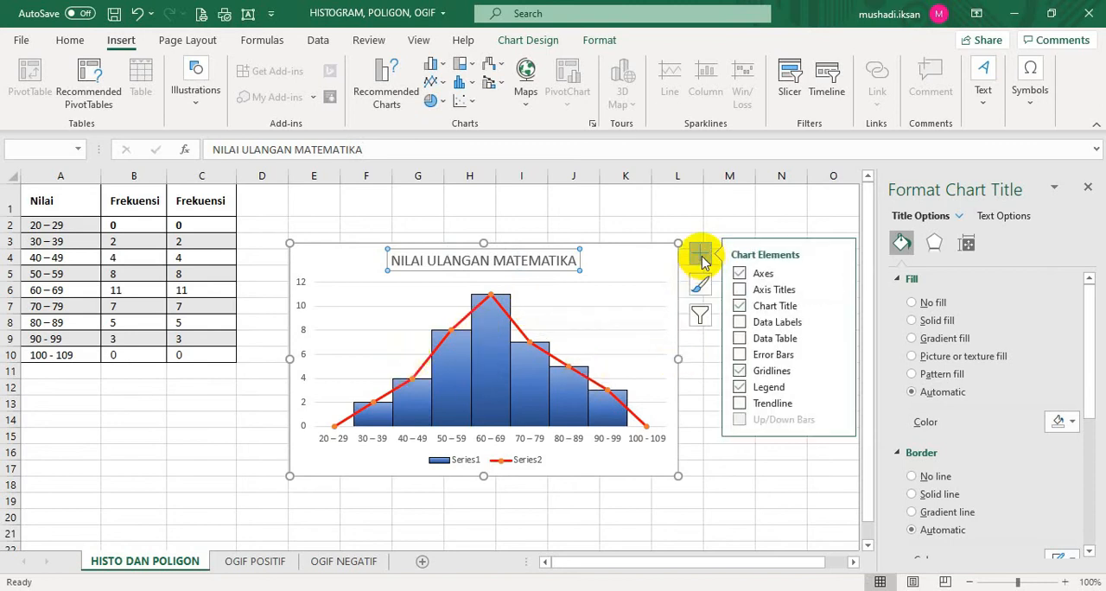
pyautogui.click(740, 290)
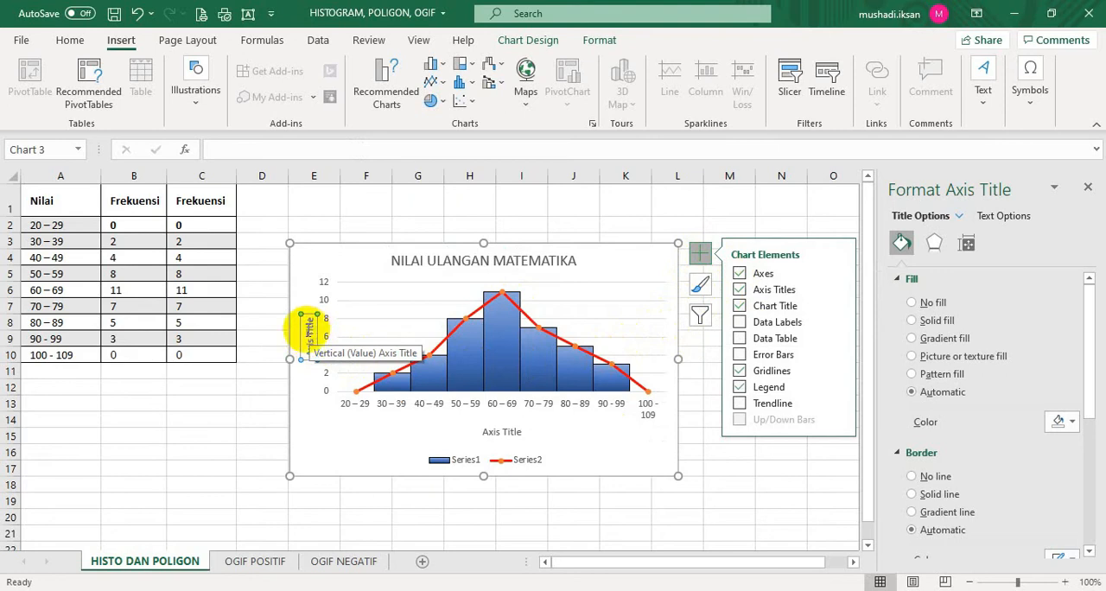
pyautogui.write('FREKUENSI')
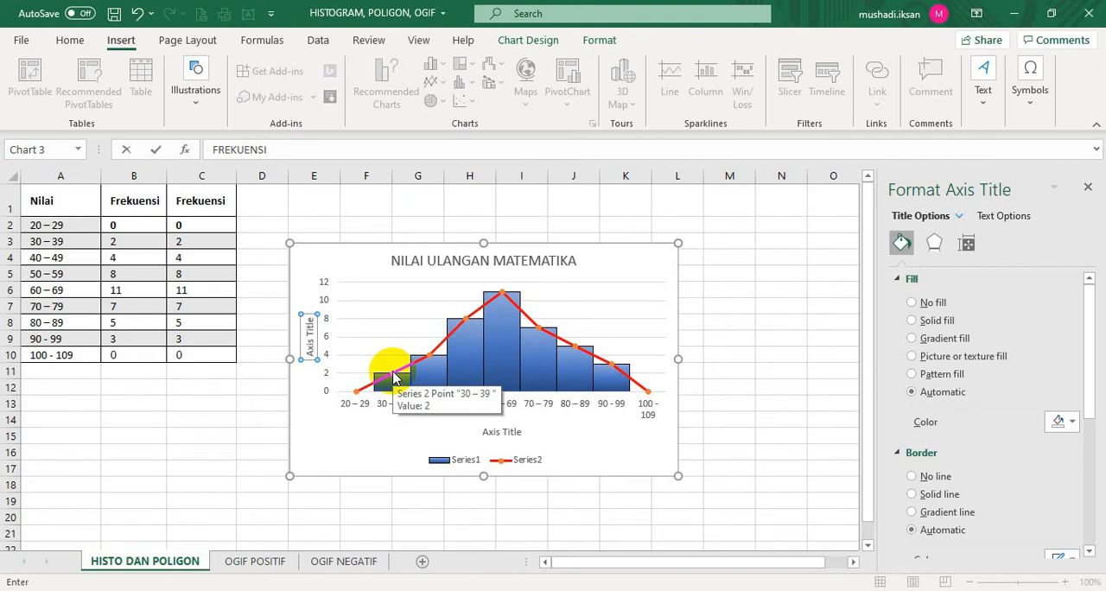
pyautogui.press('Return')
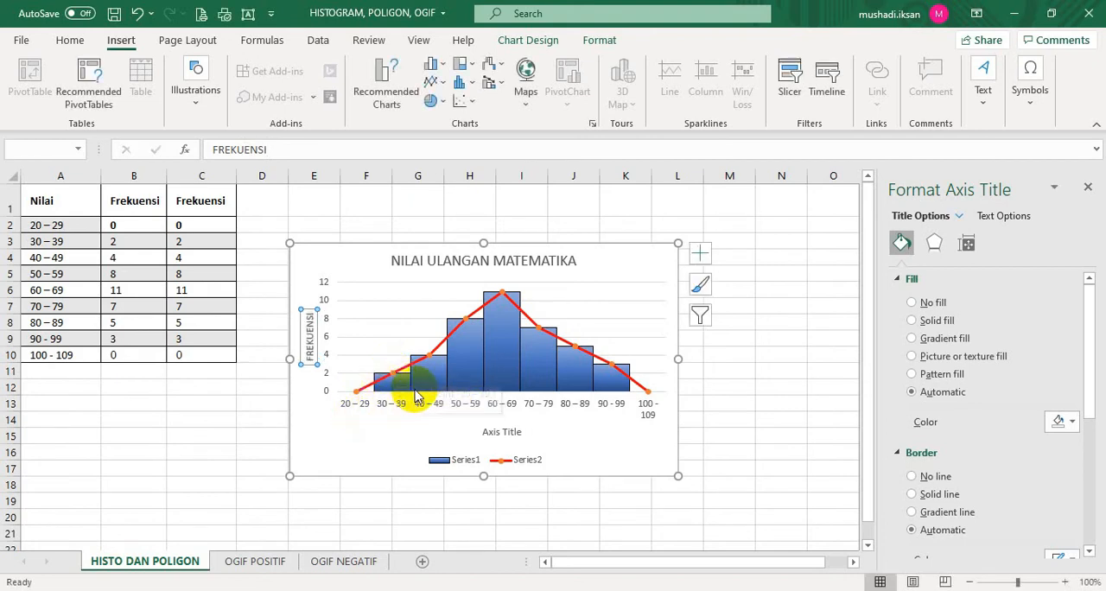
# Set the combined chart's horizontal axis title to NILAI
pyautogui.click(508, 436)
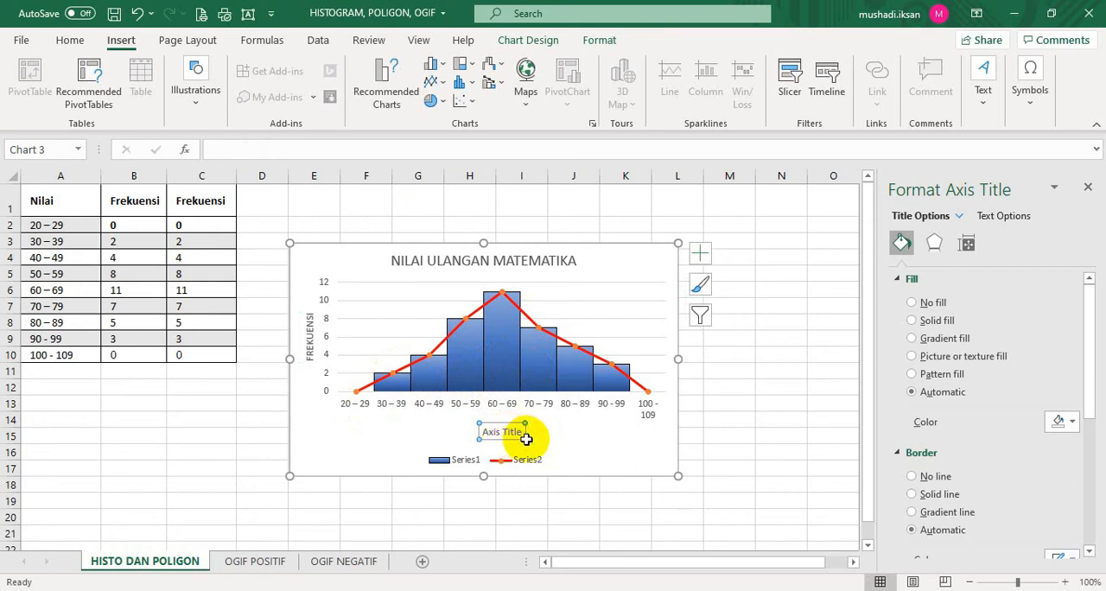
pyautogui.write('NILA')
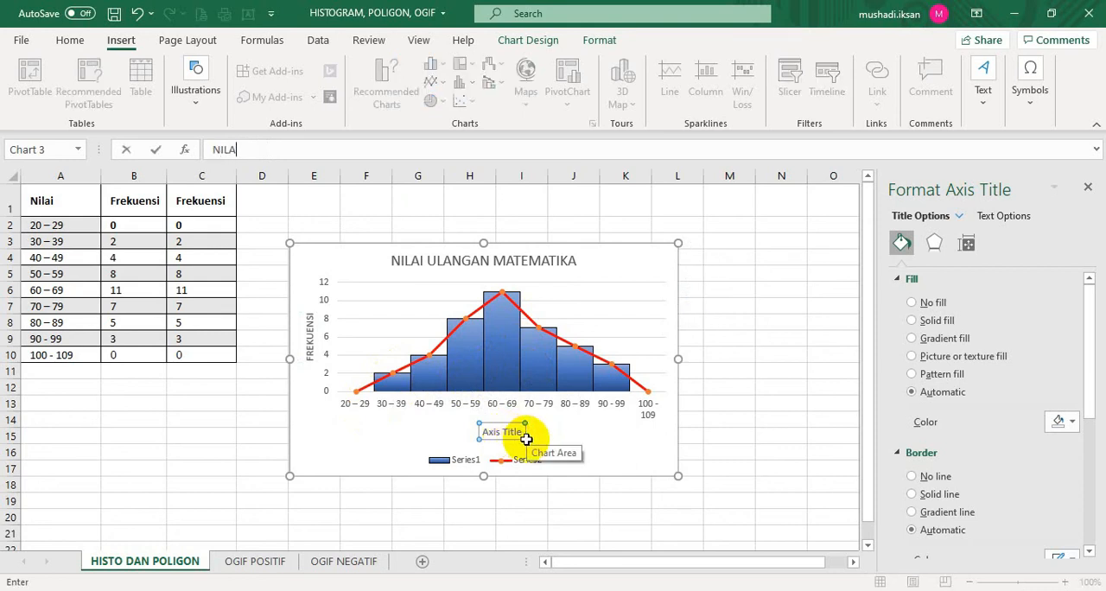
pyautogui.write('I')
pyautogui.press('Return')
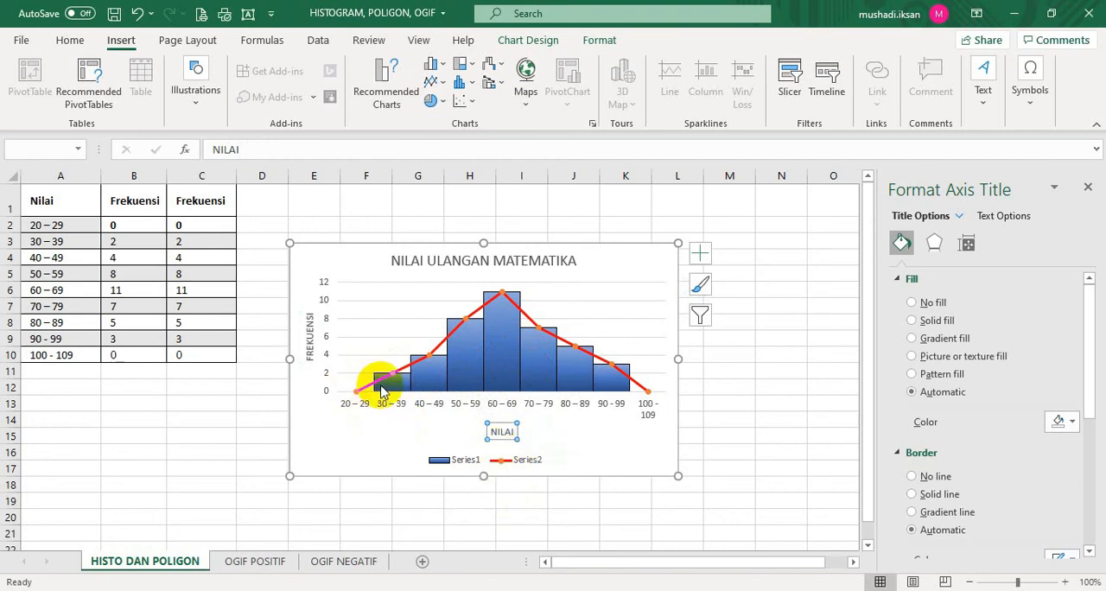
# Rename the Series1 column series of the combined chart to HISTOGRAM
pyautogui.moveTo(384, 390)
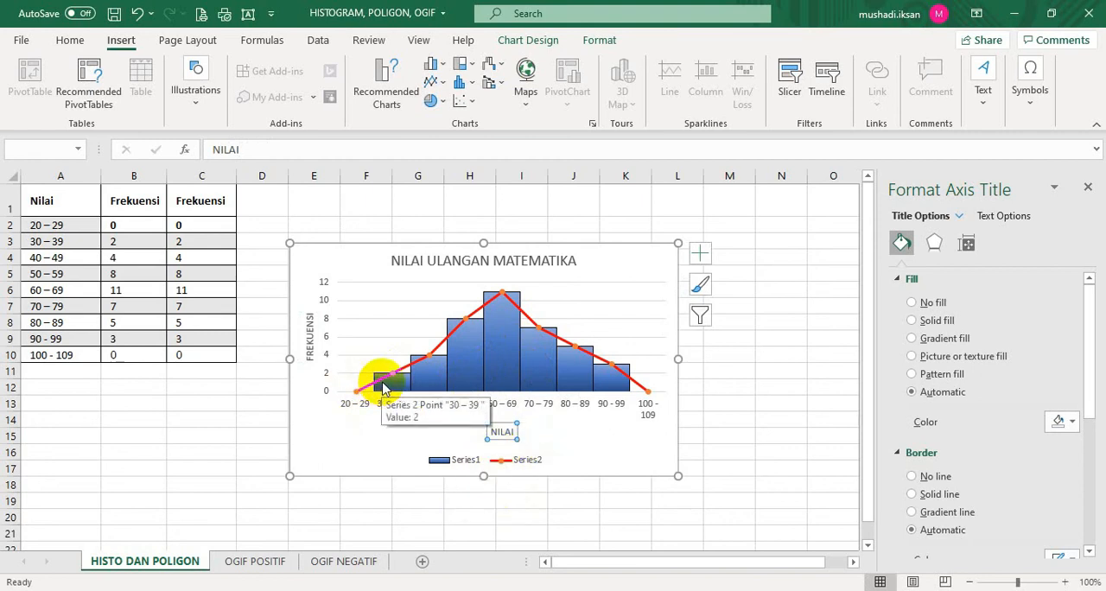
pyautogui.moveTo(492, 332)
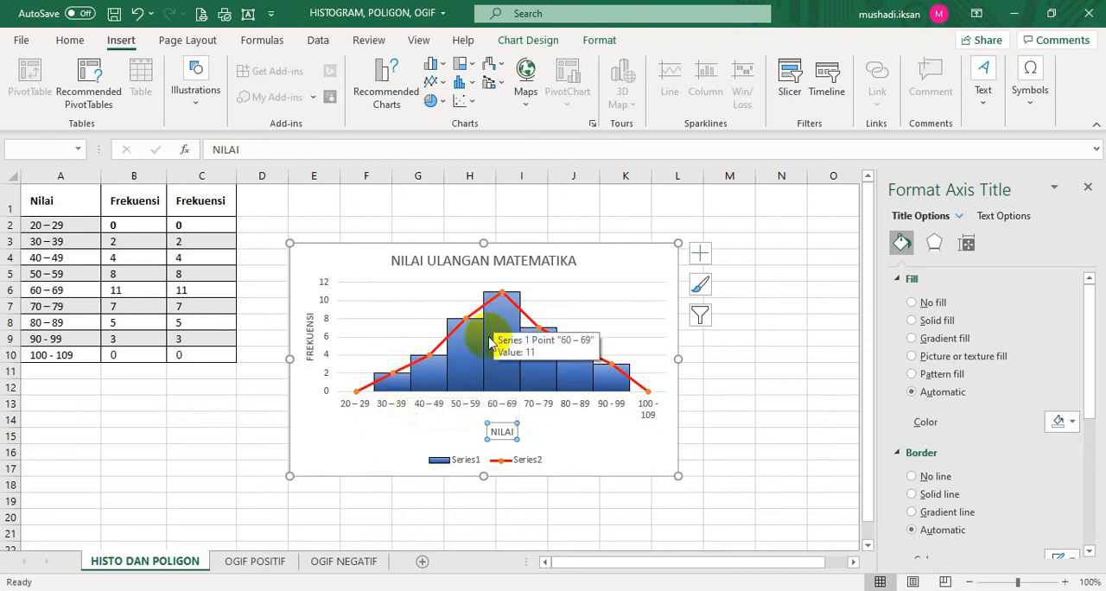
pyautogui.click(461, 467)
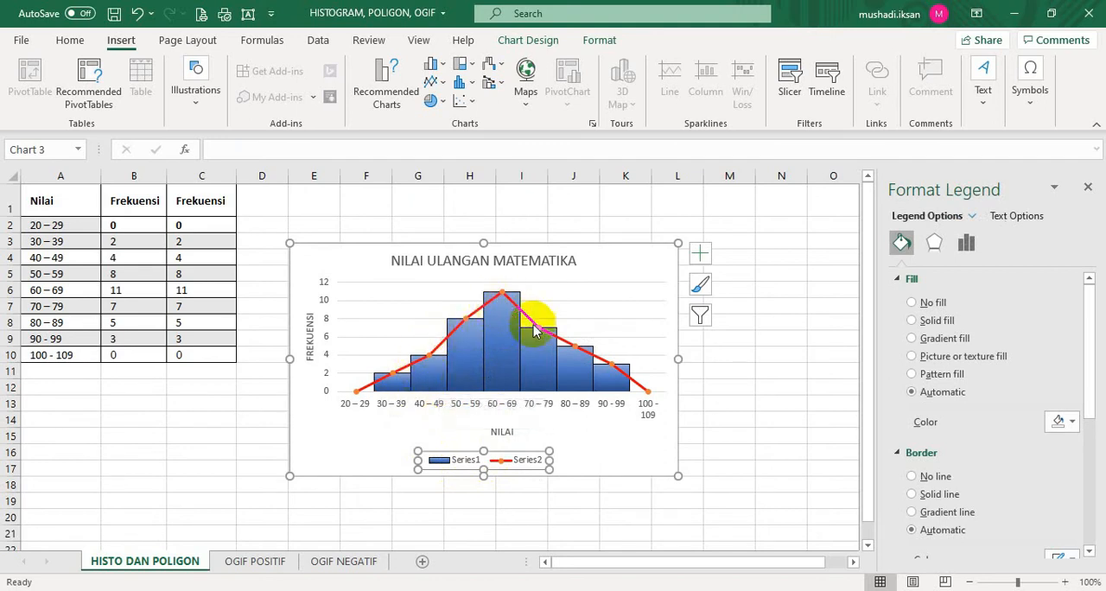
pyautogui.rightClick(459, 464)
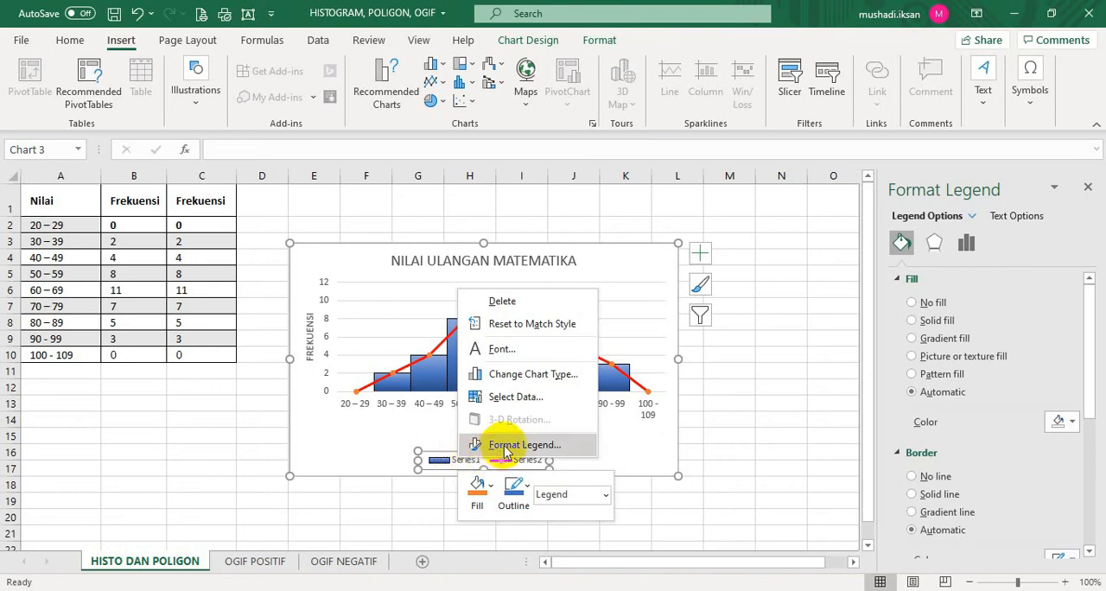
pyautogui.click(747, 458)
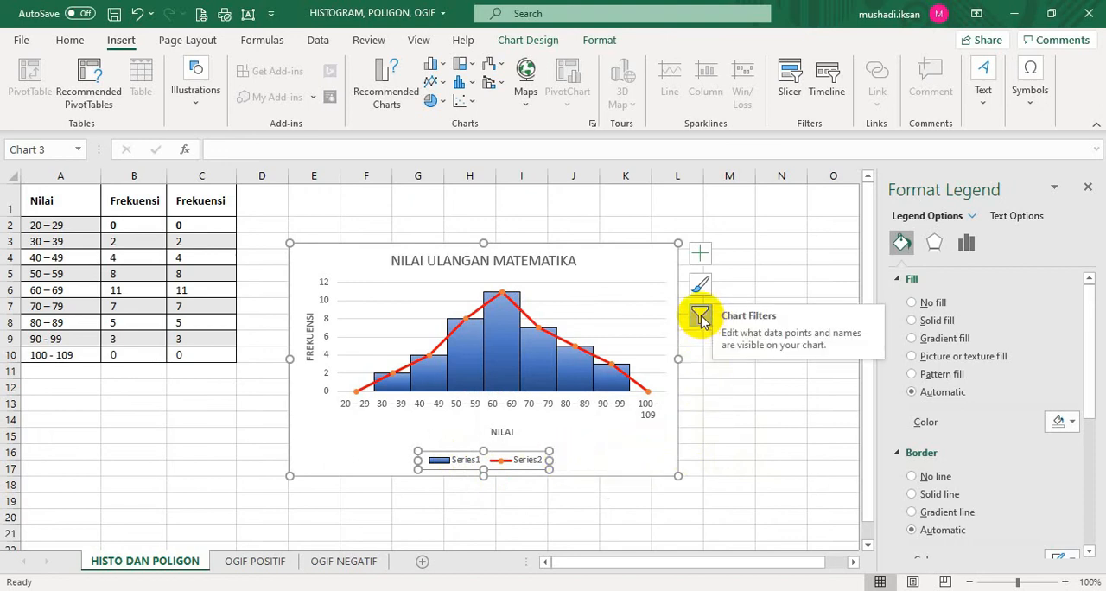
pyautogui.click(701, 318)
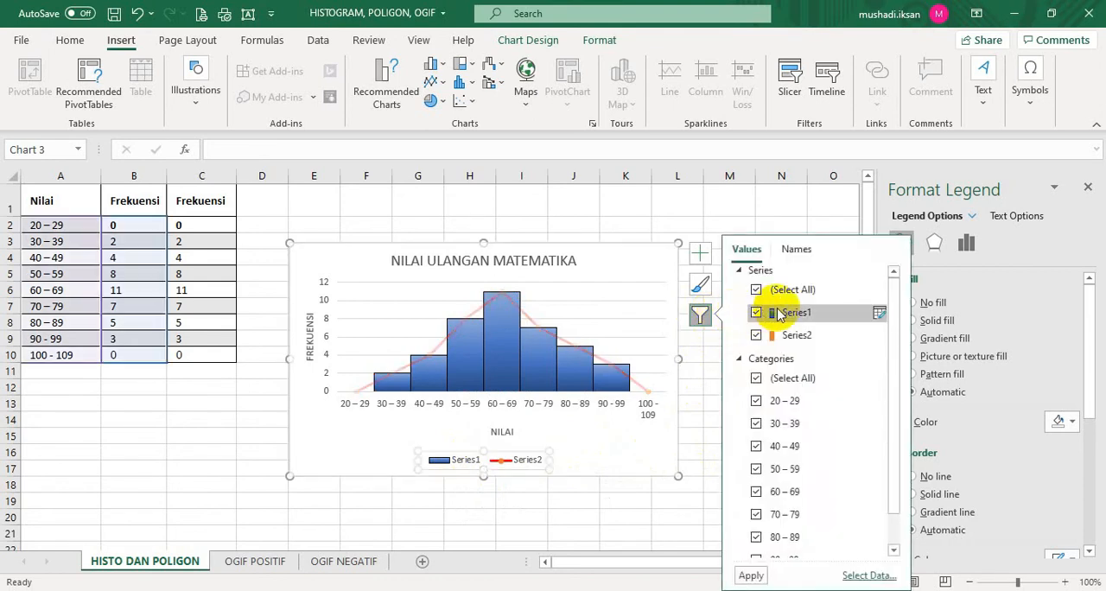
pyautogui.click(879, 315)
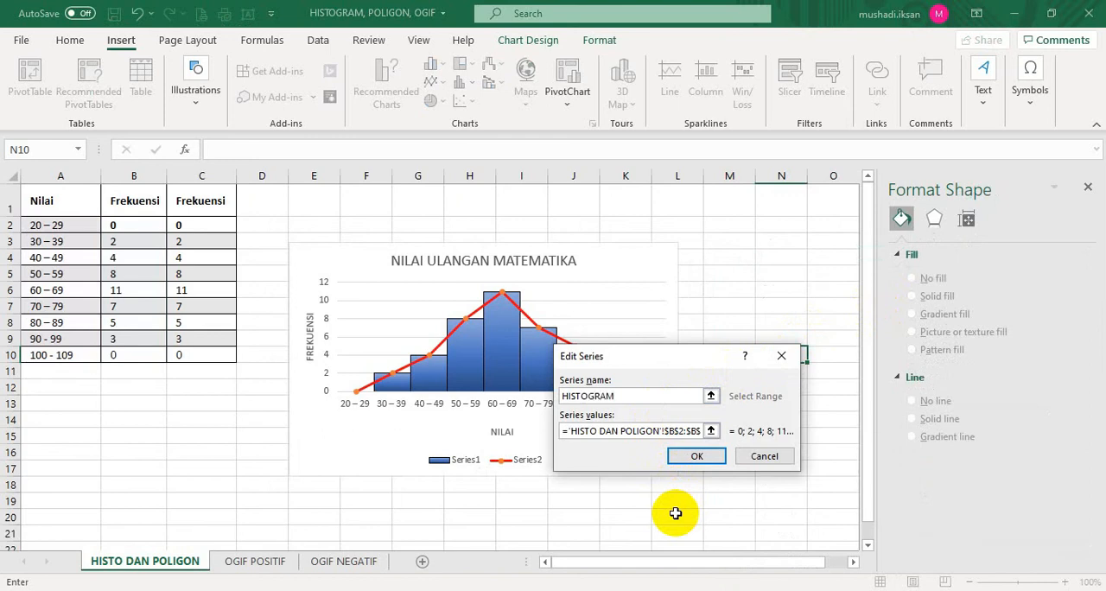
pyautogui.click(702, 459)
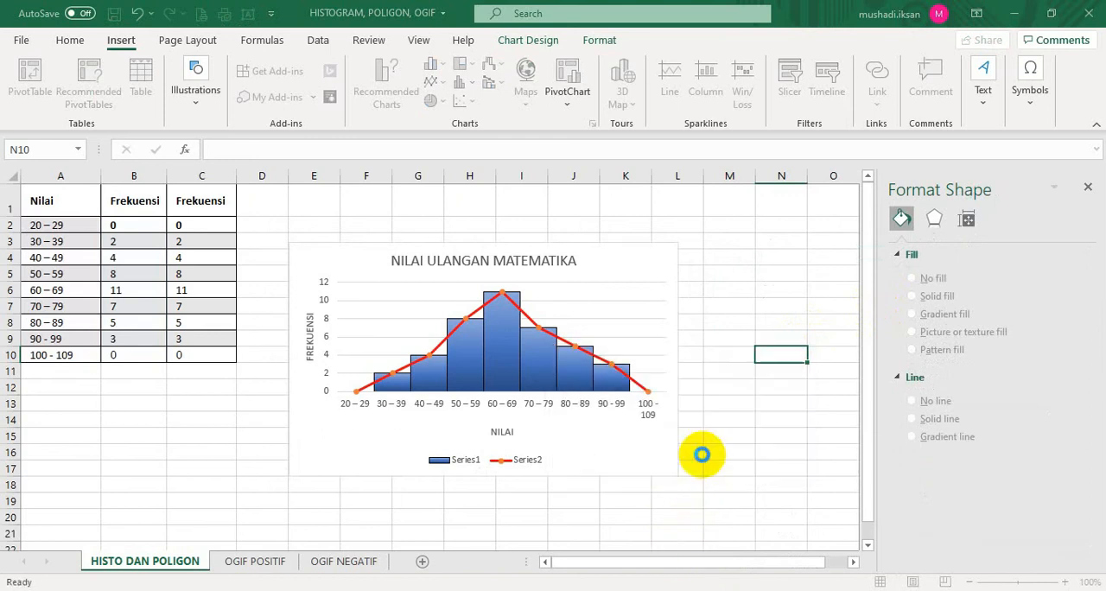
# Rename the Series2 line series of the combined chart to POLIGON
pyautogui.click(428, 467)
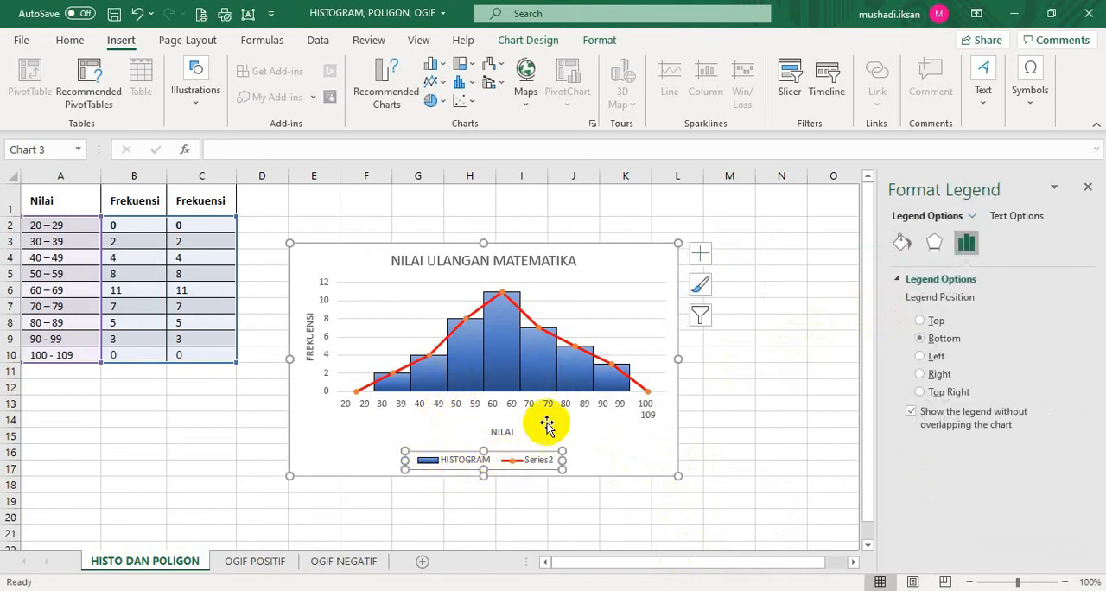
pyautogui.click(701, 318)
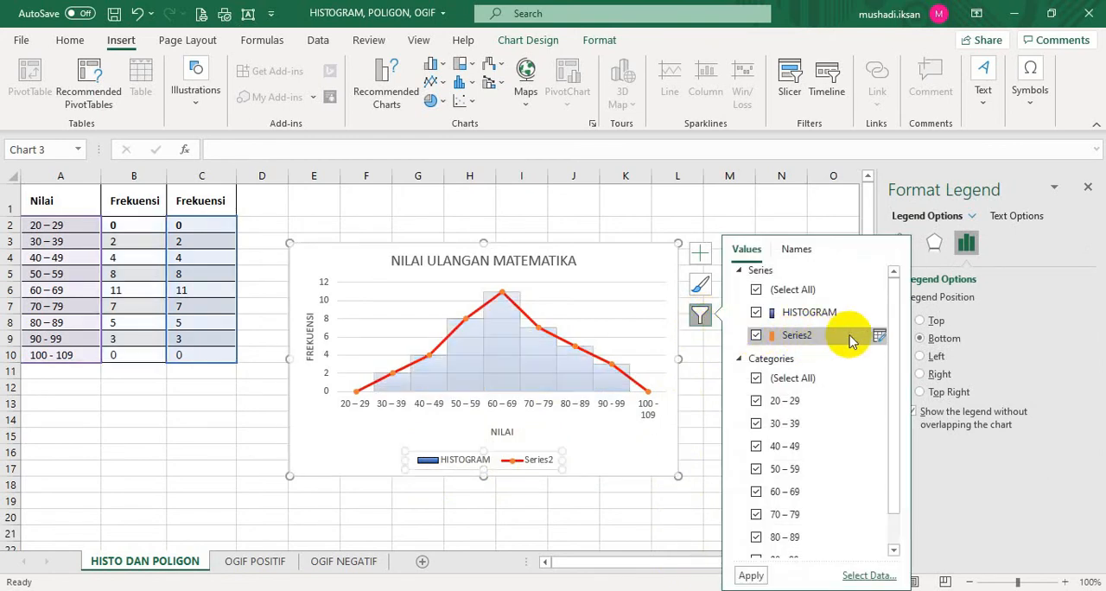
pyautogui.click(878, 337)
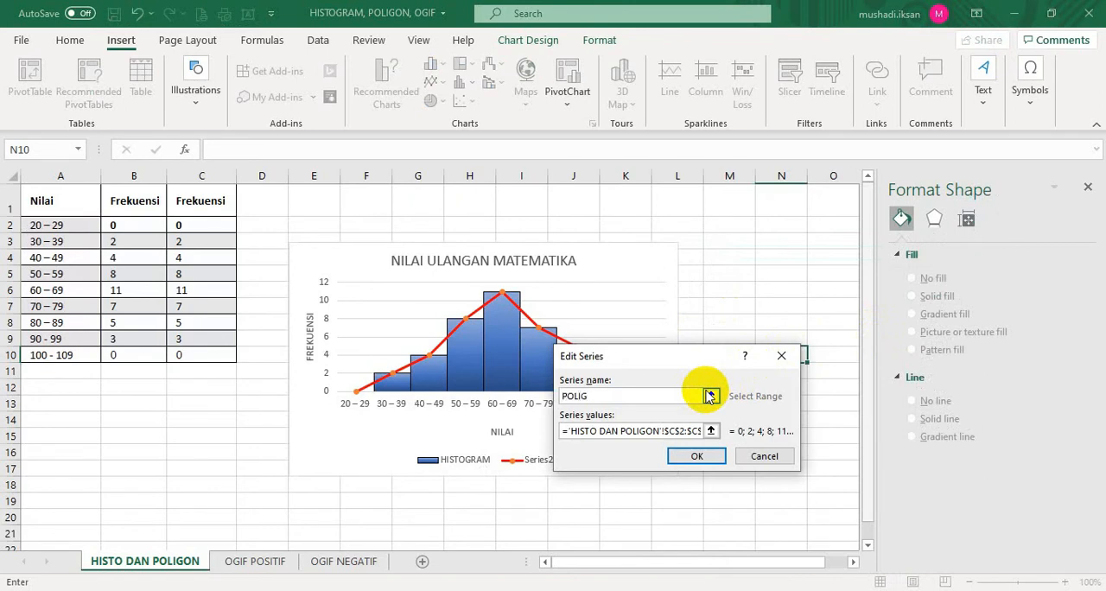
pyautogui.click(700, 456)
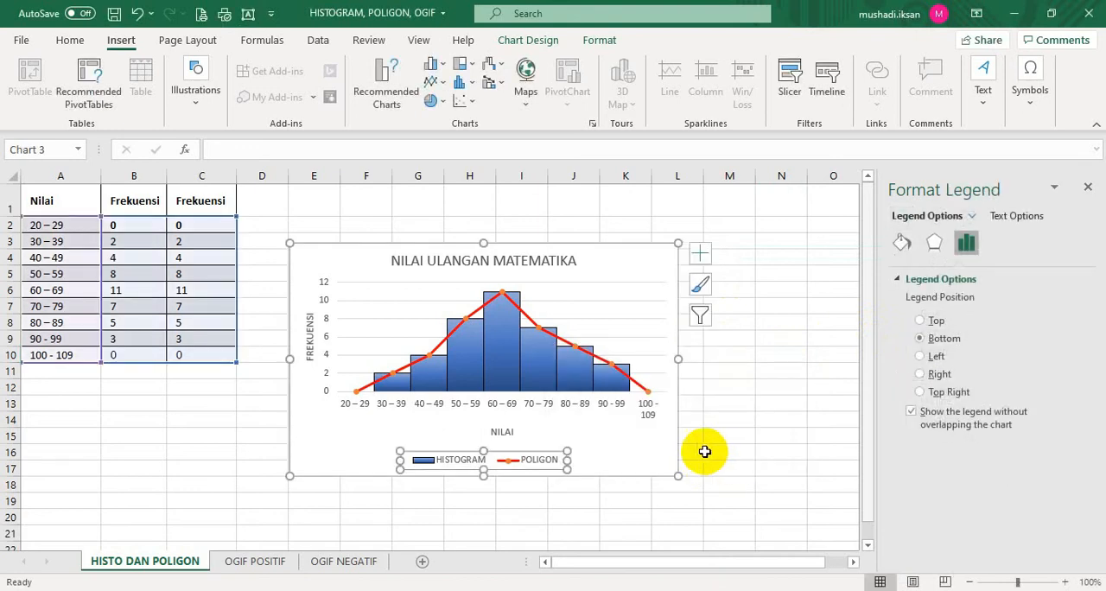
# Enlarge the combined chart in width and height and move it slightly upward on the sheet
pyautogui.moveTo(676, 476); pyautogui.dragTo(742, 521)
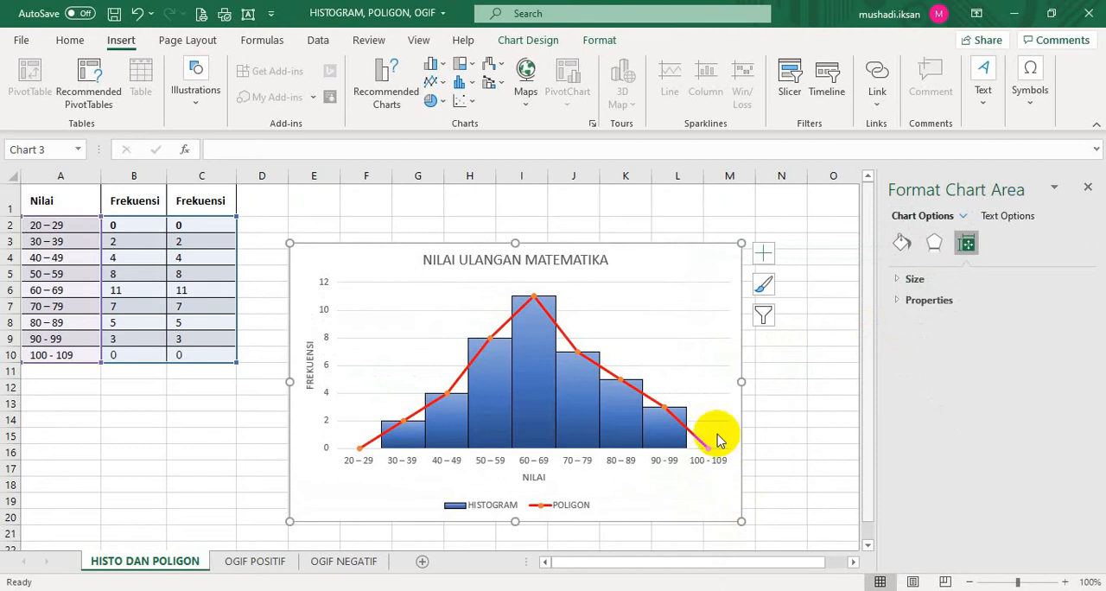
pyautogui.moveTo(610, 240); pyautogui.dragTo(603, 218)
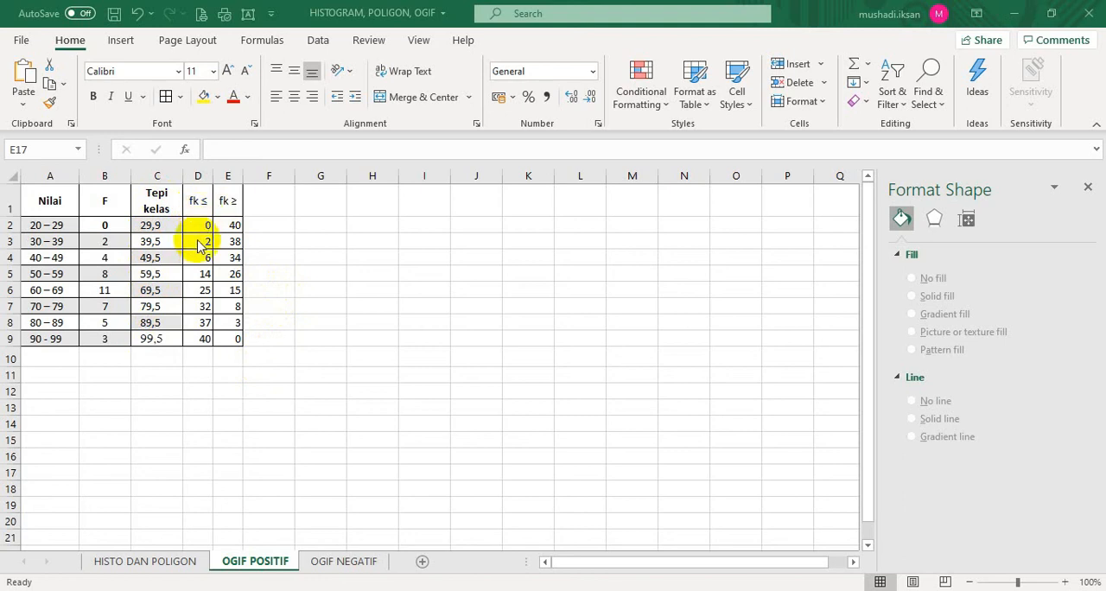
# On the OGIF POSITIF sheet, insert the recommended Scatter chart from the class boundaries and fk ≤ values in C2:D9, placing it beside the table
pyautogui.click(150, 225)
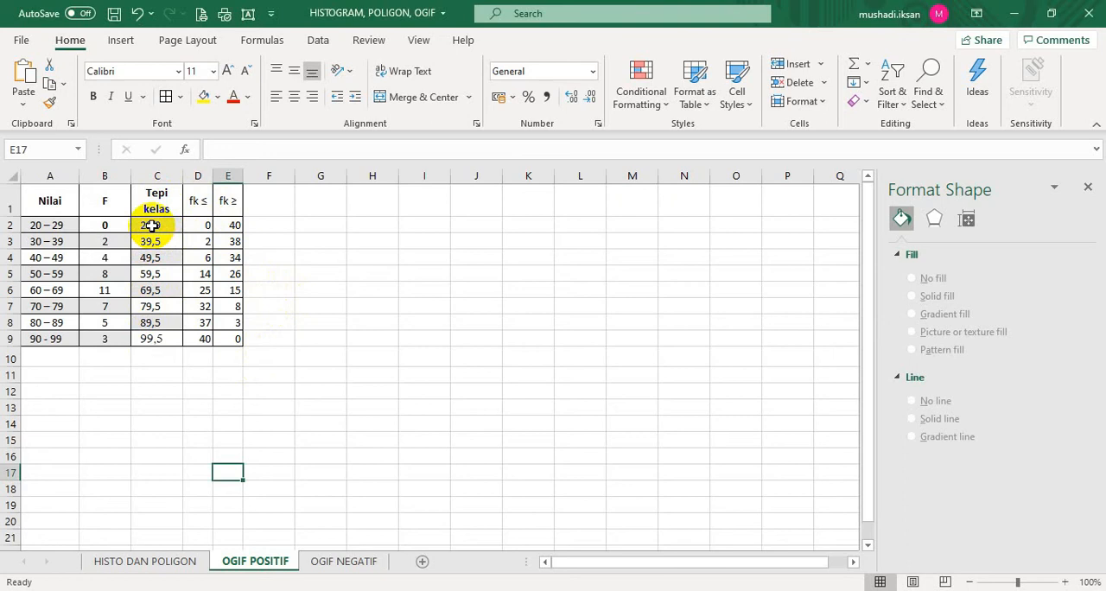
pyautogui.moveTo(150, 225); pyautogui.dragTo(197, 340)
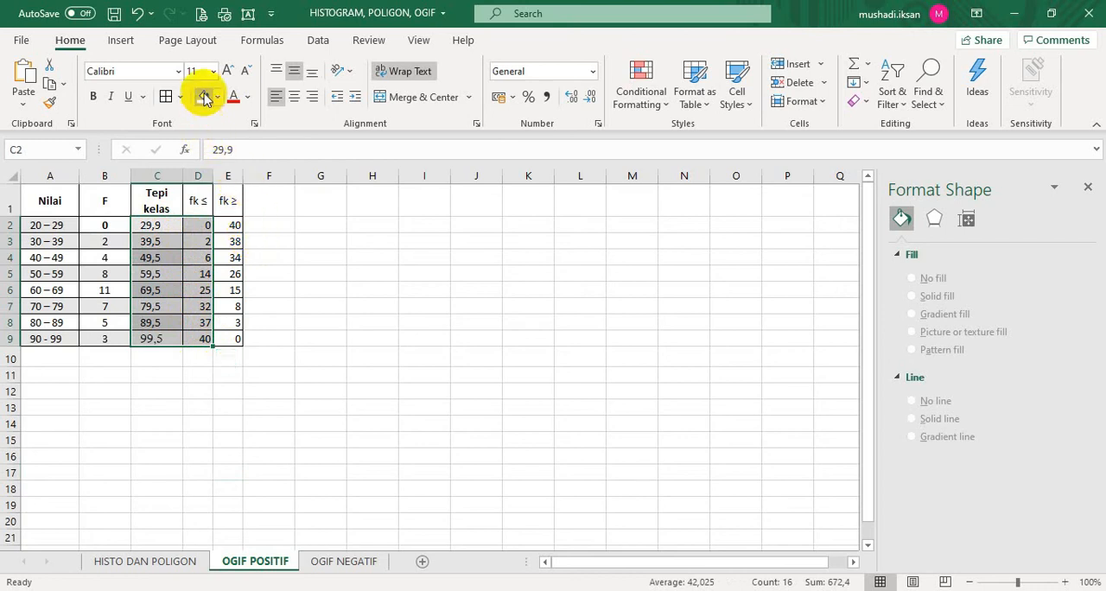
pyautogui.click(122, 43)
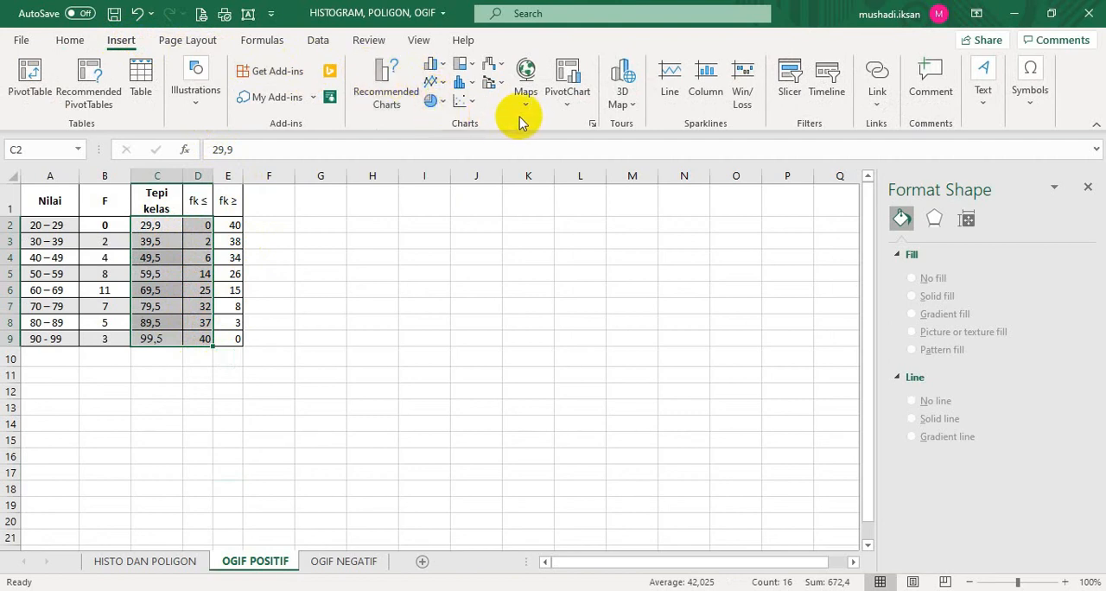
pyautogui.click(592, 125)
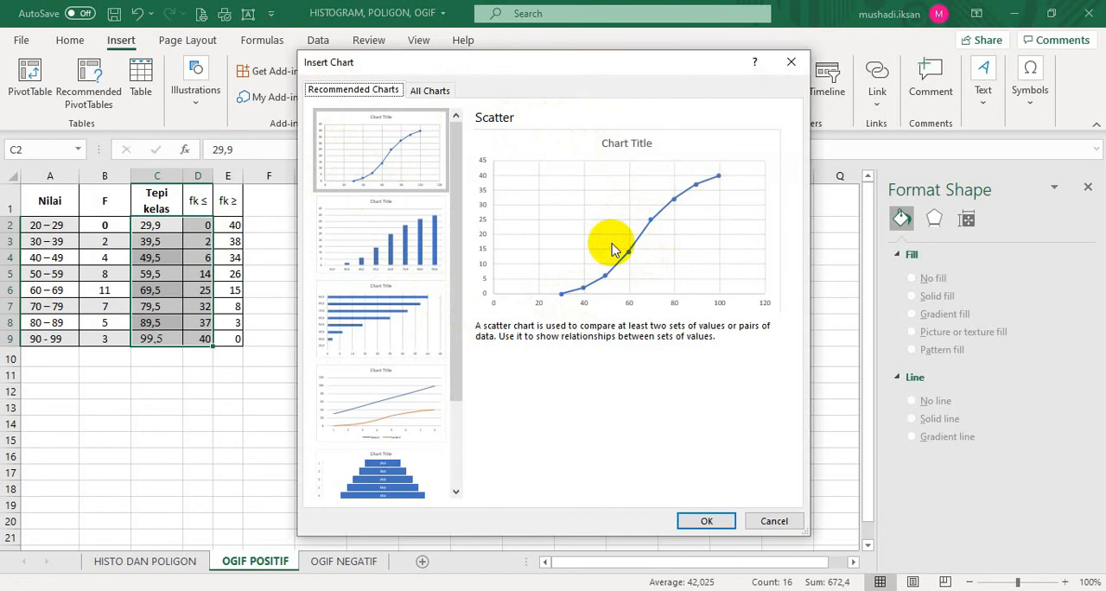
pyautogui.click(719, 523)
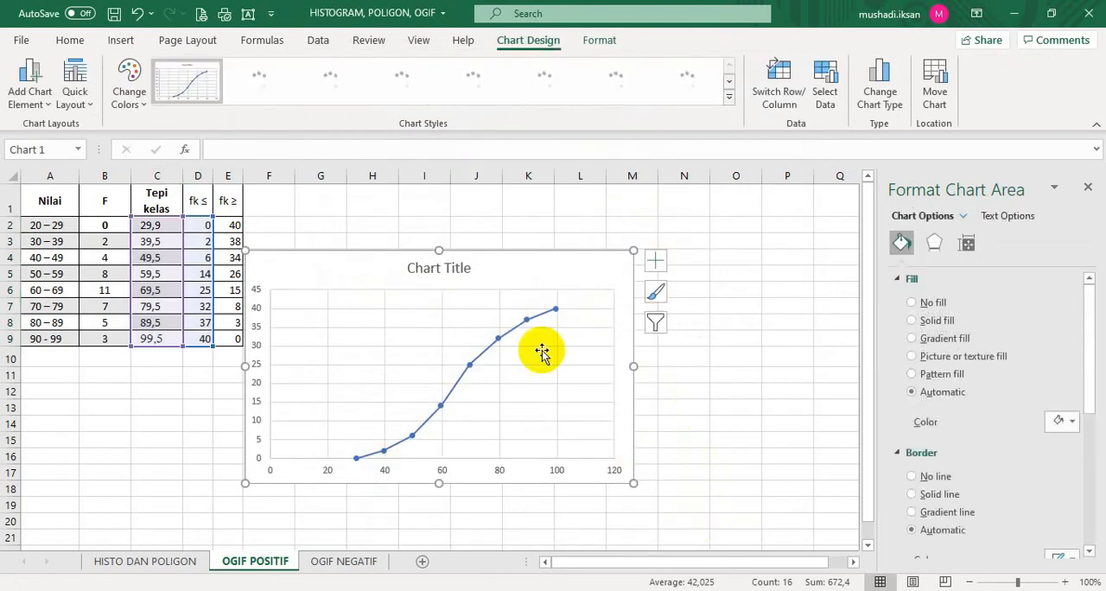
pyautogui.moveTo(480, 254); pyautogui.dragTo(538, 235)
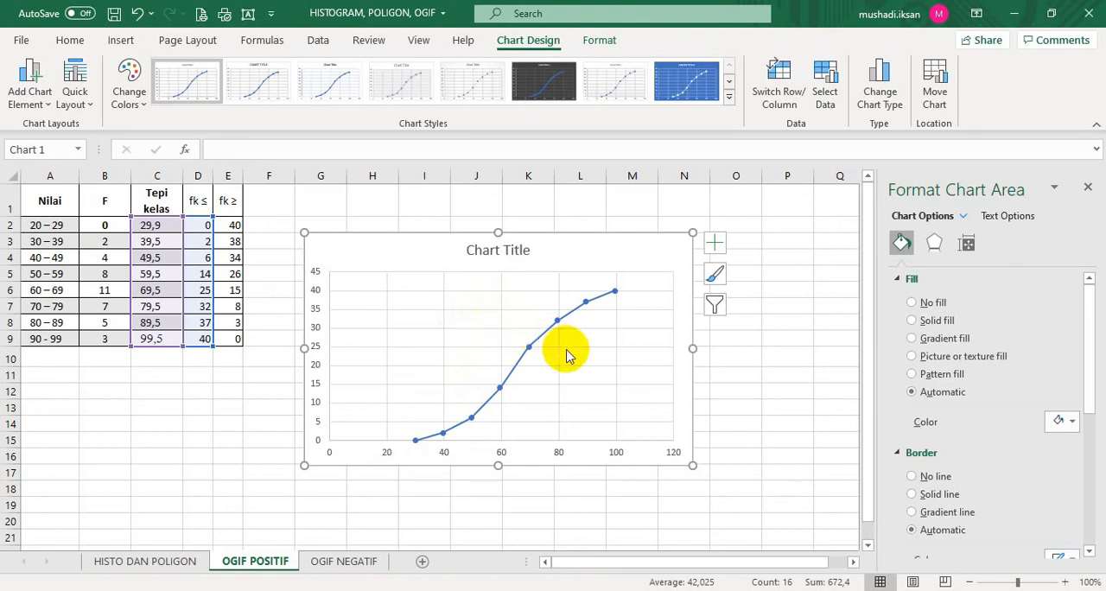
# Set the horizontal axis bounds of the positive ogive to minimum 29,5 and maximum 99,5
pyautogui.click(438, 455)
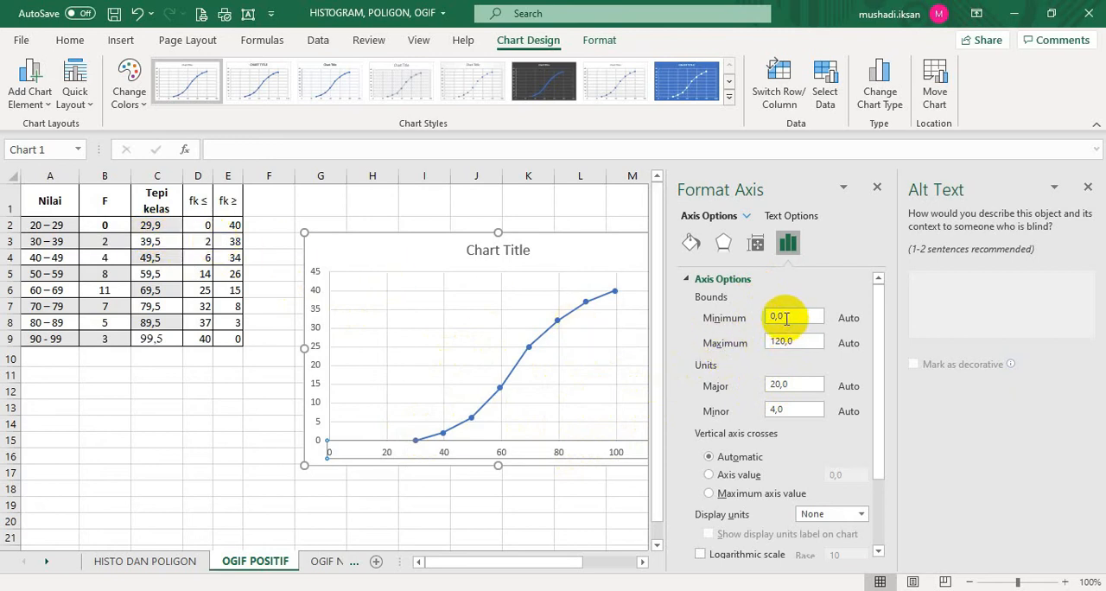
pyautogui.moveTo(786, 317); pyautogui.dragTo(760, 317)
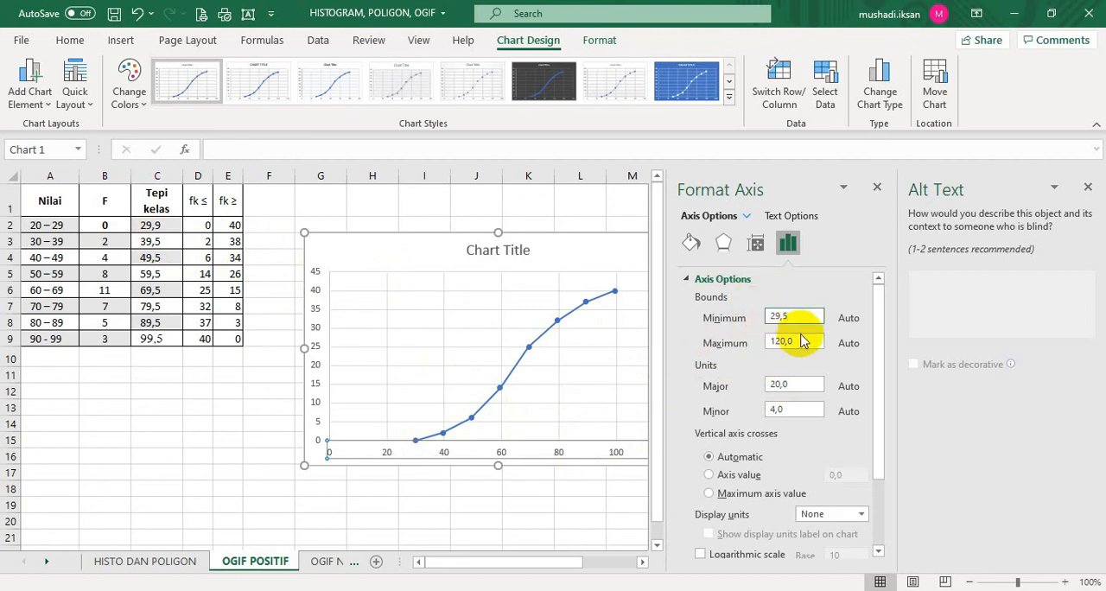
pyautogui.press('Return')
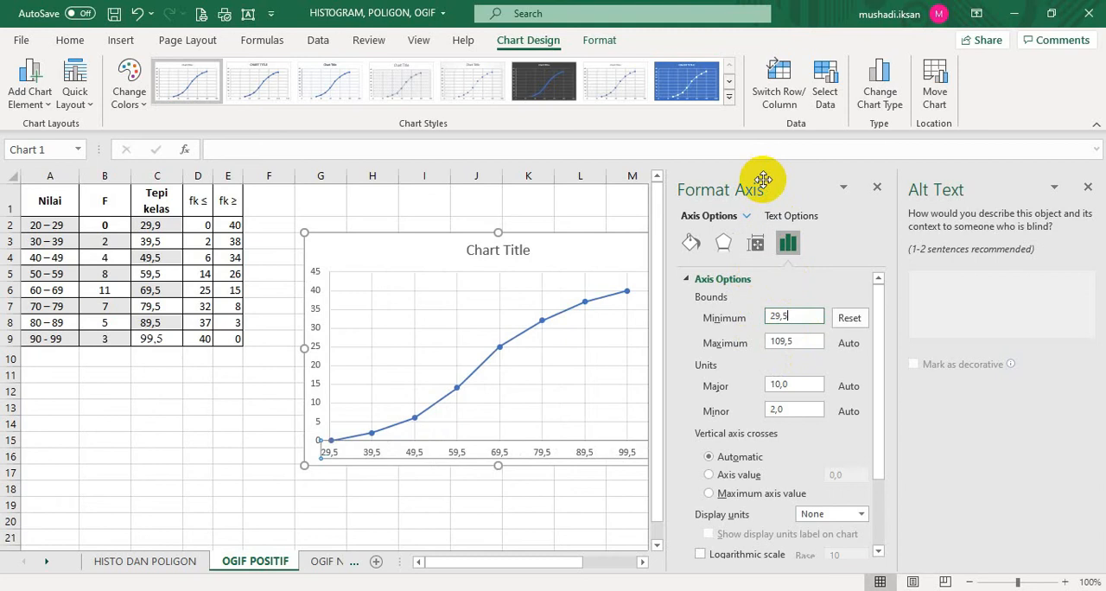
pyautogui.click(810, 181)
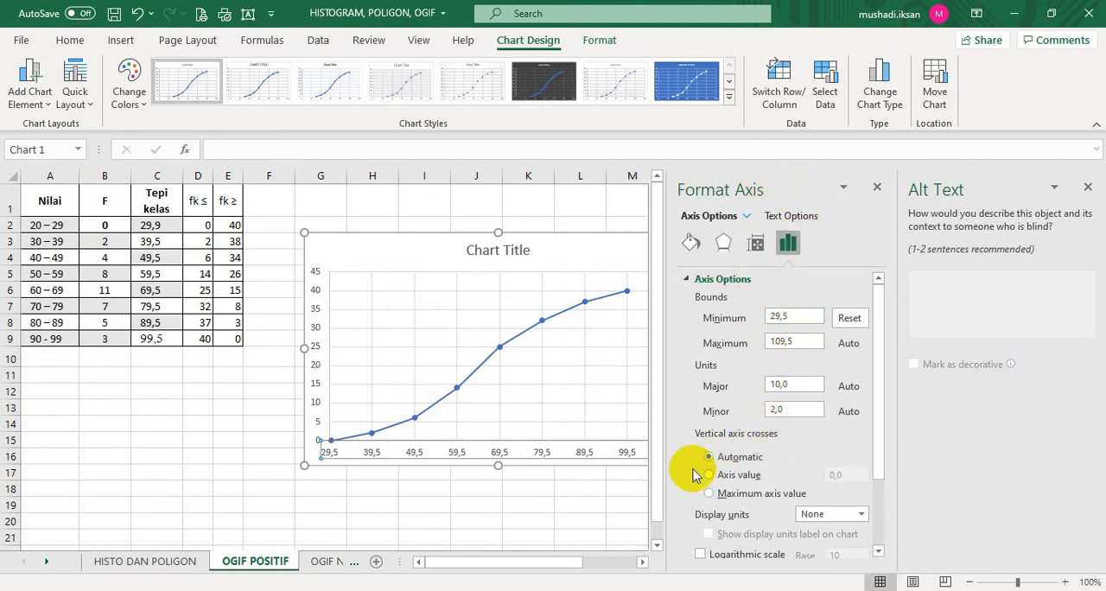
pyautogui.click(780, 339)
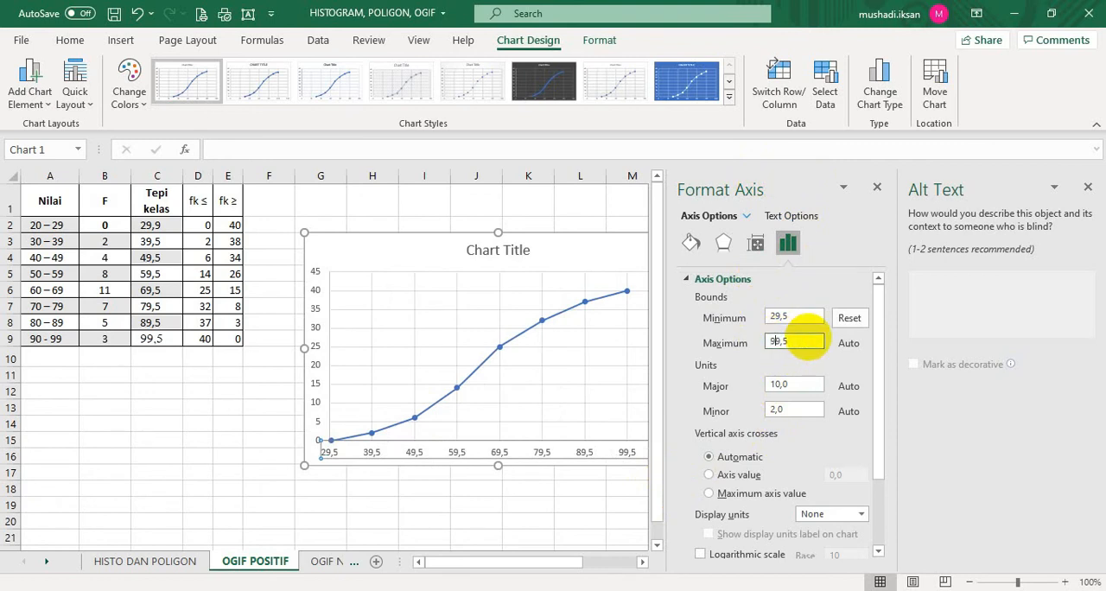
pyautogui.press('Return')
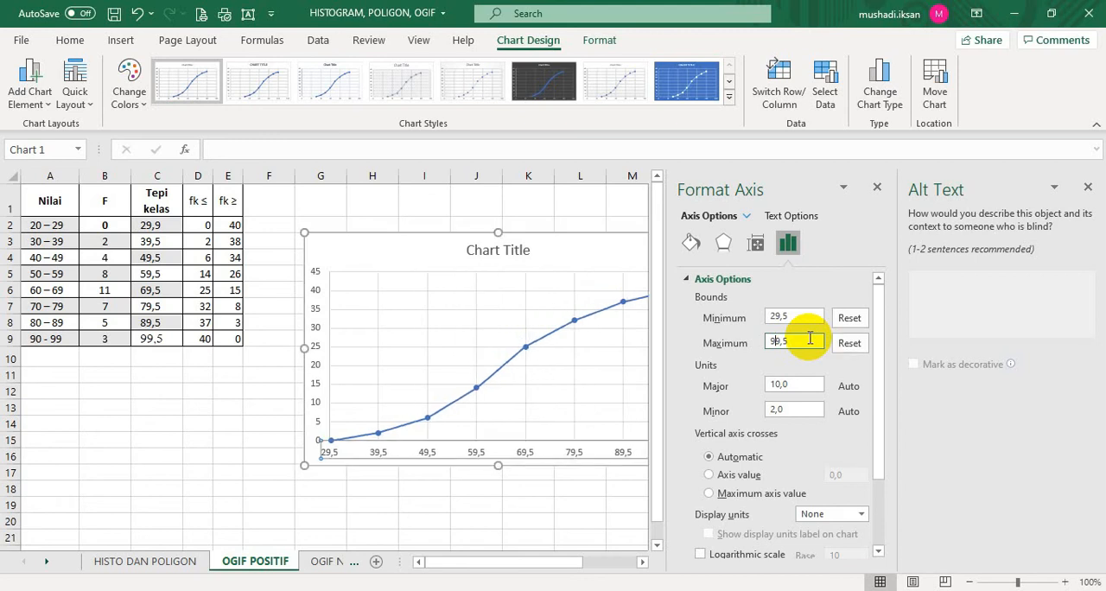
pyautogui.click(1088, 186)
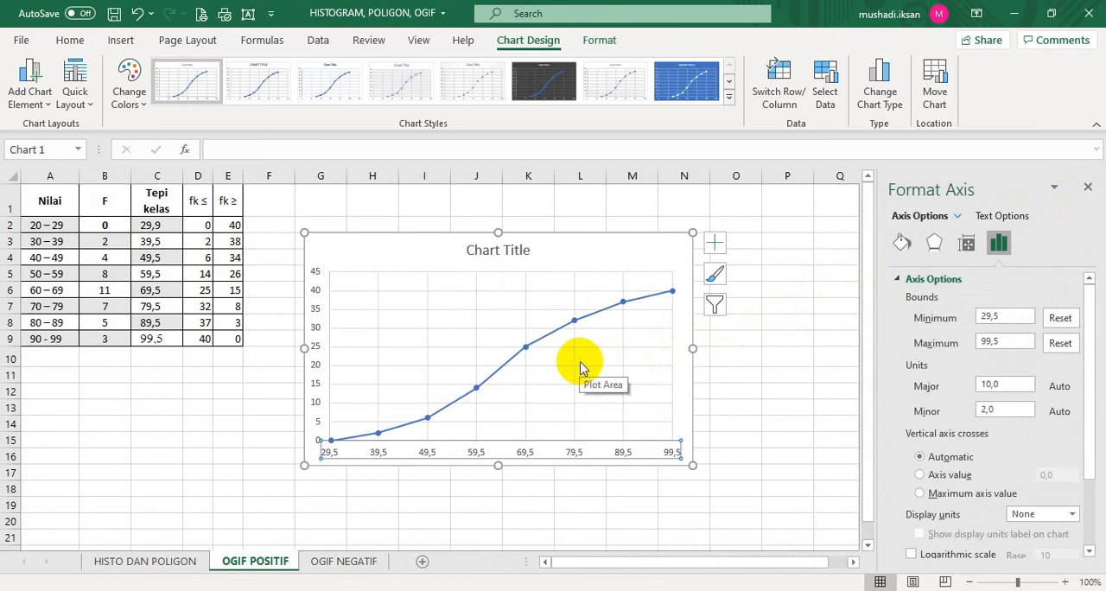
# Enlarge the chart, title it OGIF POSITIF NILAI ULANGAN MATEMATIKA, and title its axes NILAI (horizontal) and FREKUENSI KUMULATIF (vertical)
pyautogui.moveTo(693, 465); pyautogui.dragTo(721, 502)
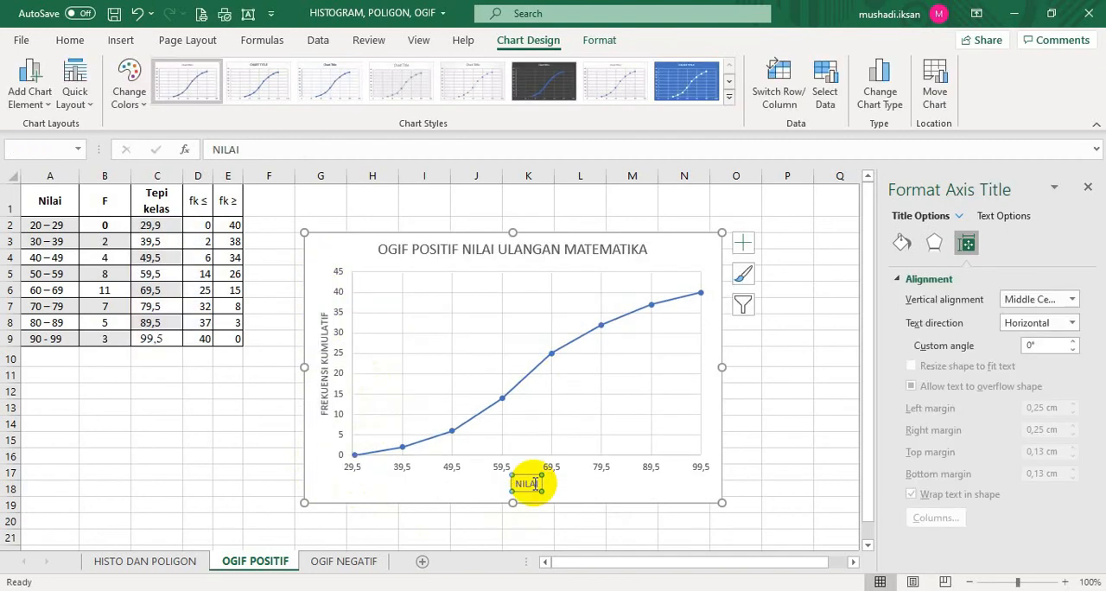
pyautogui.click(787, 443)
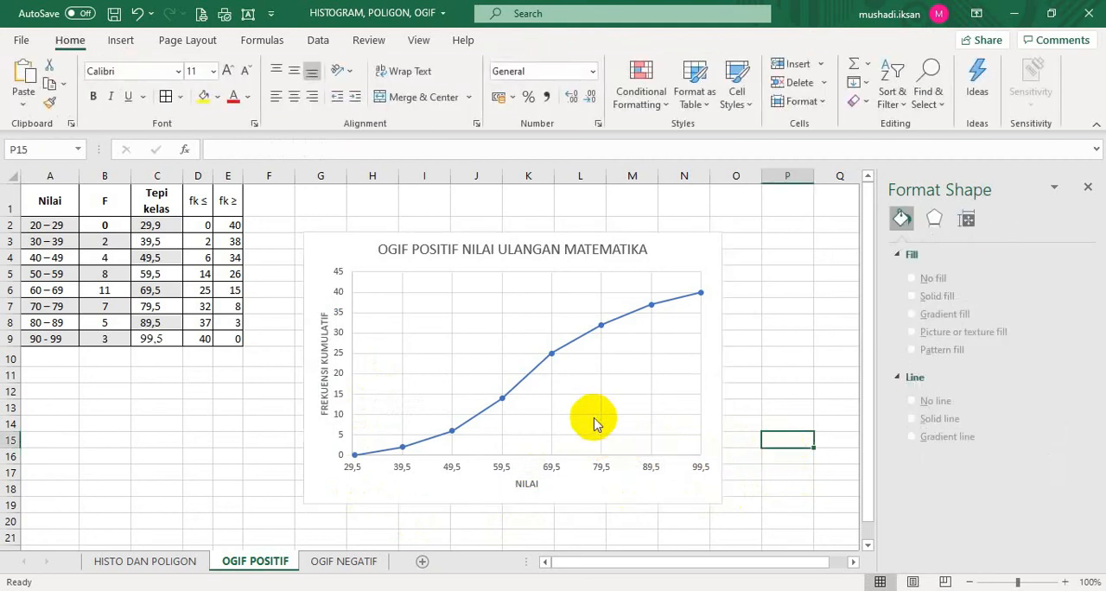
# Add data labels to the positive ogive's points and switch to the OGIF NEGATIF sheet
pyautogui.click(626, 394)
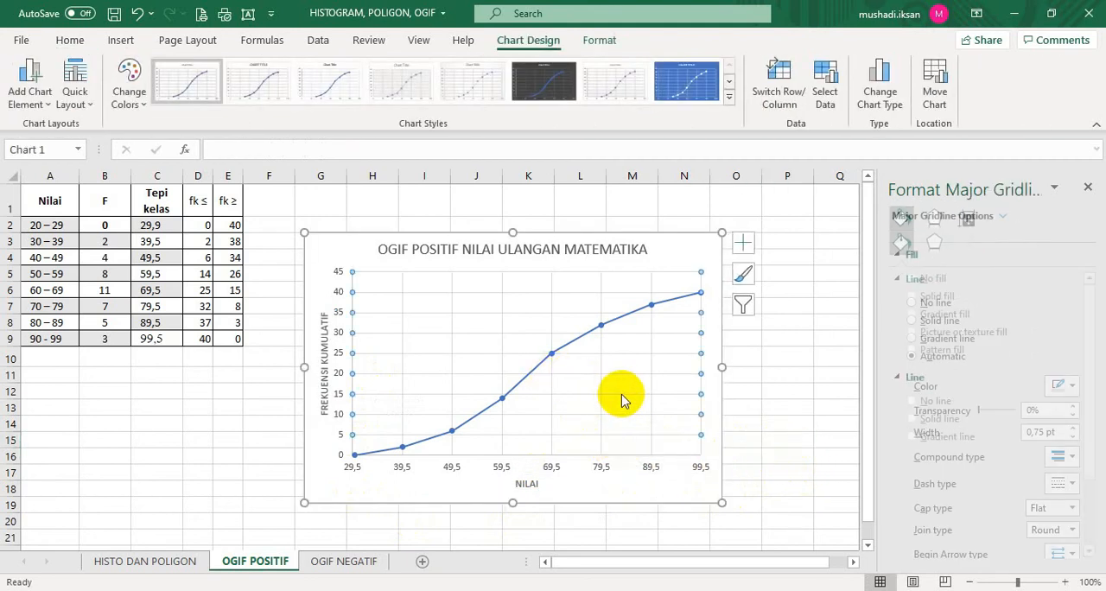
pyautogui.click(716, 452)
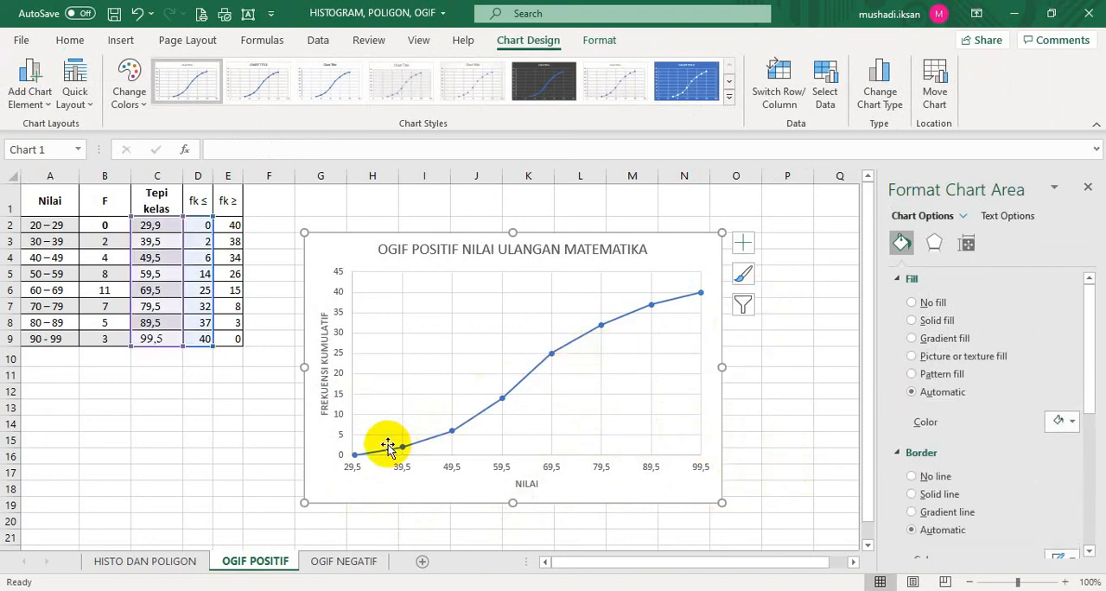
pyautogui.moveTo(508, 403)
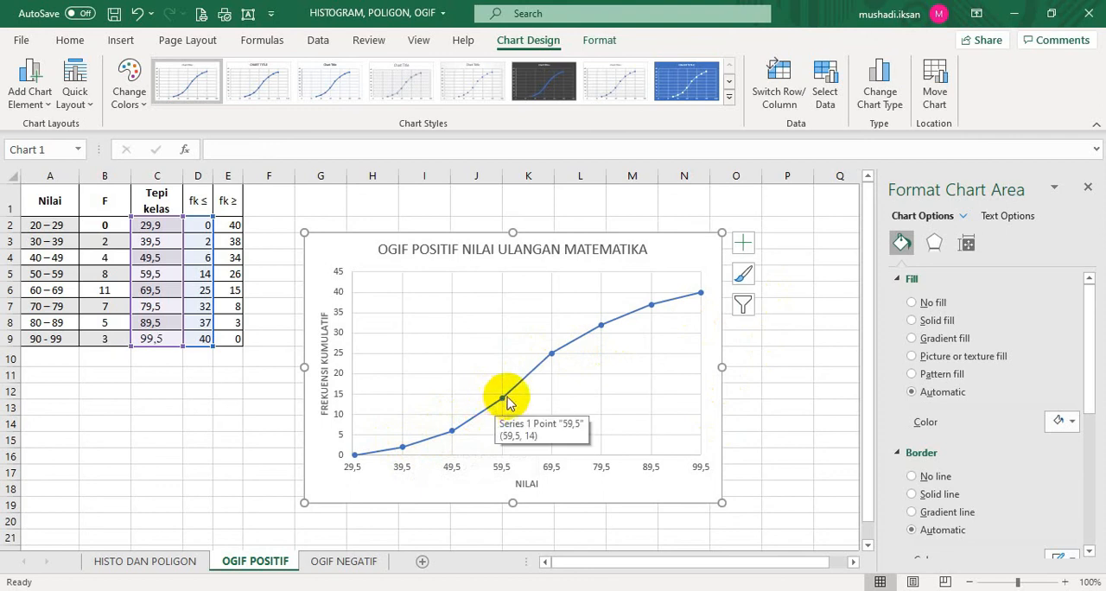
pyautogui.click(745, 246)
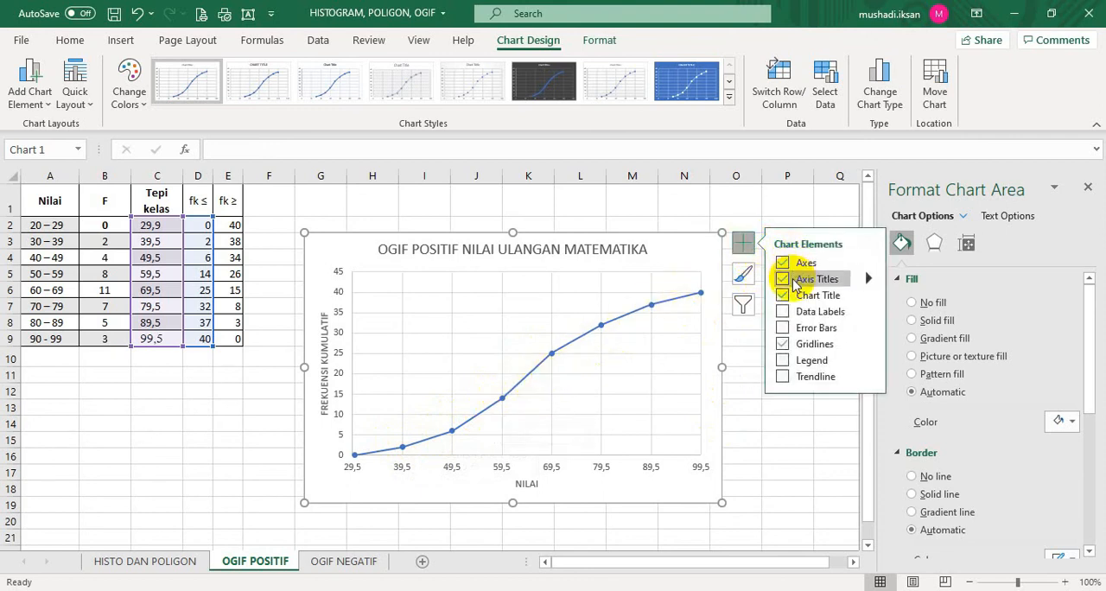
pyautogui.click(784, 312)
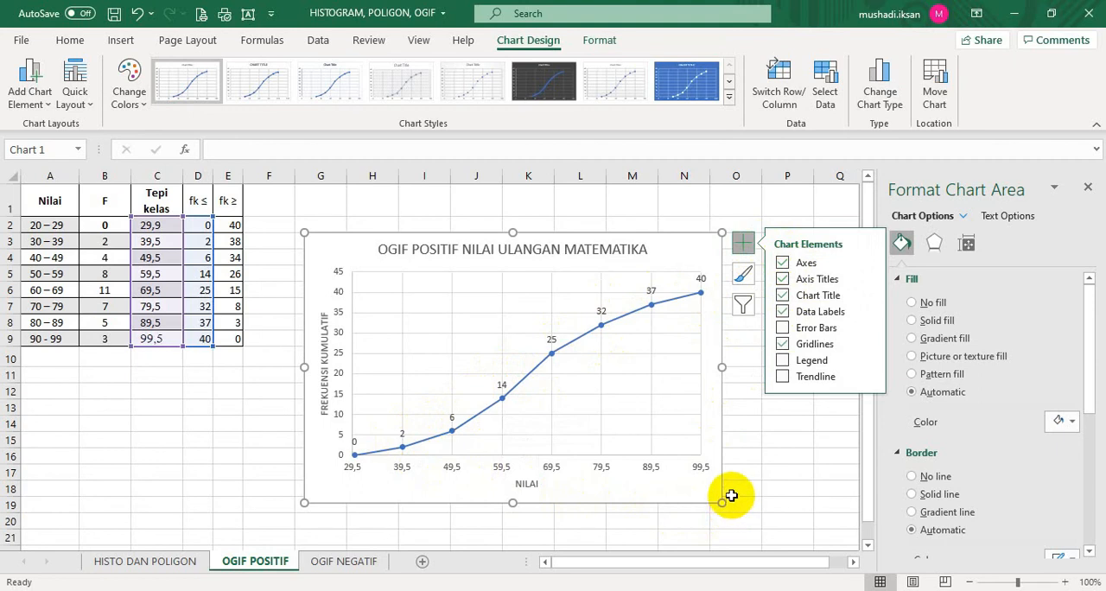
pyautogui.click(767, 457)
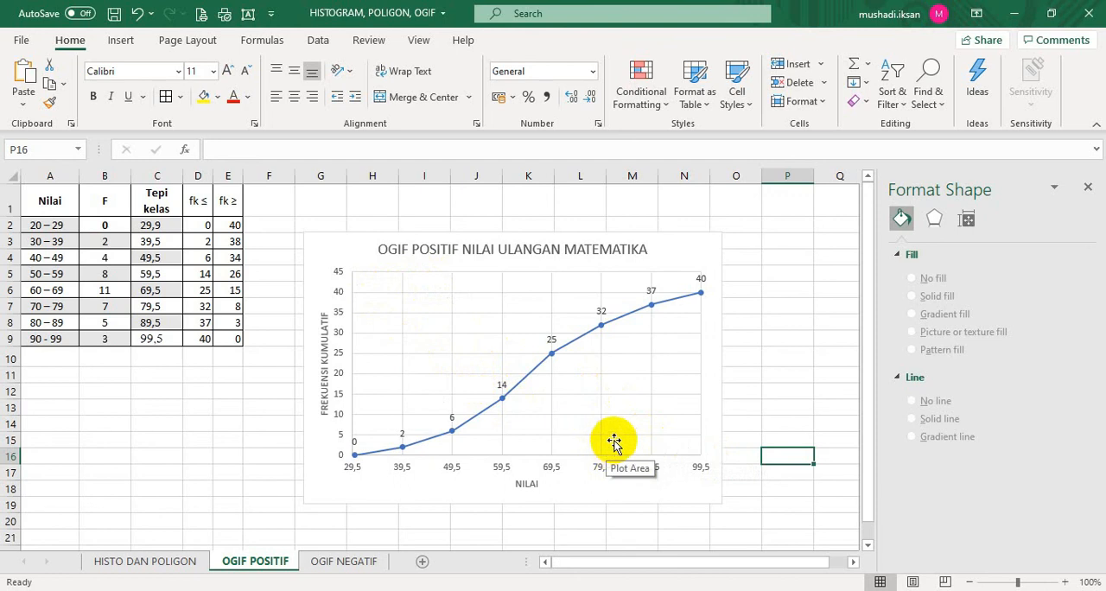
pyautogui.hotkey('ctrl', 'pagedown')
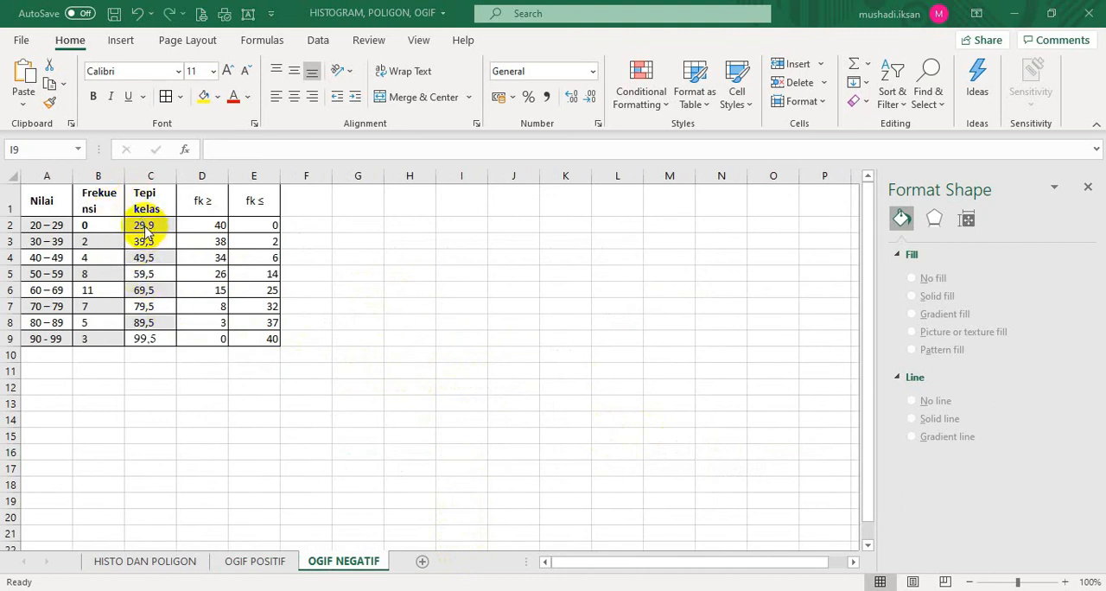
# Insert the recommended Scatter chart from the class boundaries and fk ≥ values in C2:D9 and reposition it on the sheet
pyautogui.click(145, 226)
pyautogui.moveTo(141, 224); pyautogui.dragTo(192, 331)
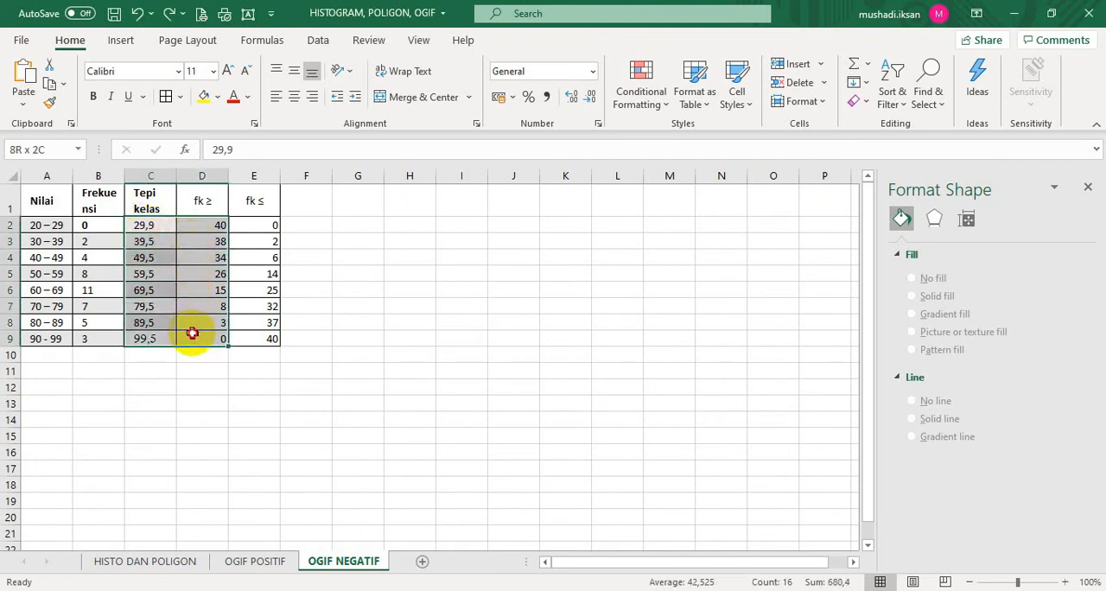
pyautogui.moveTo(192, 332); pyautogui.dragTo(192, 333)
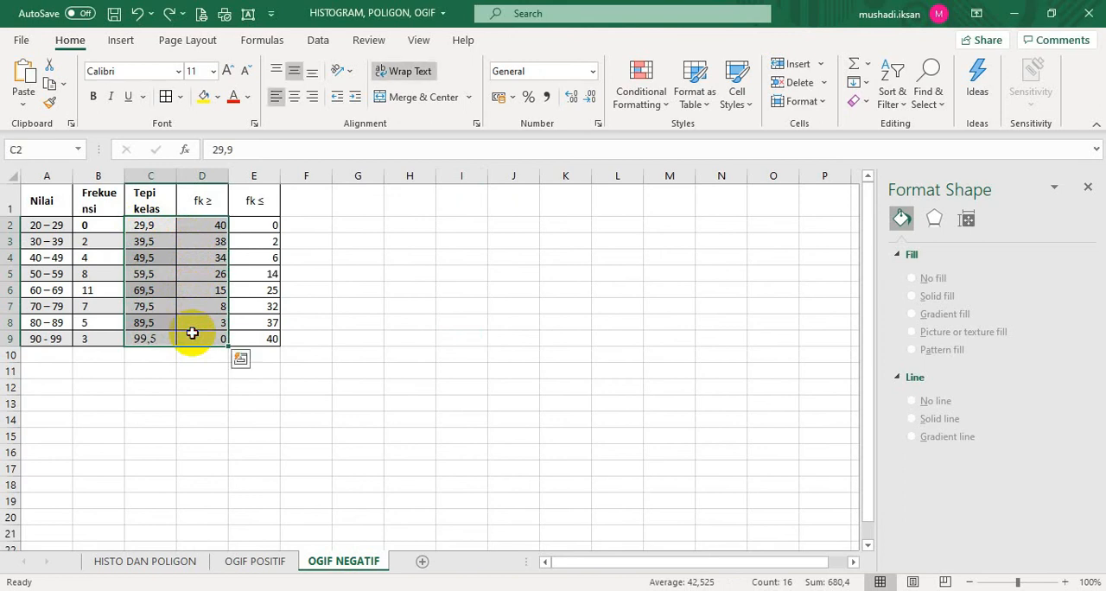
pyautogui.click(120, 41)
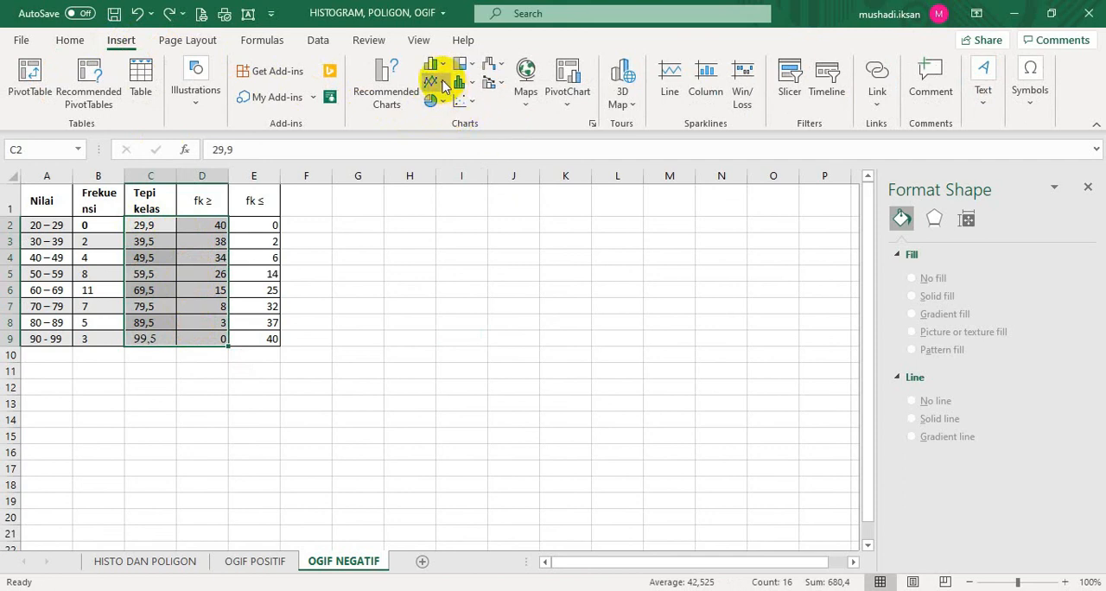
pyautogui.click(440, 83)
pyautogui.click(443, 84)
pyautogui.click(592, 127)
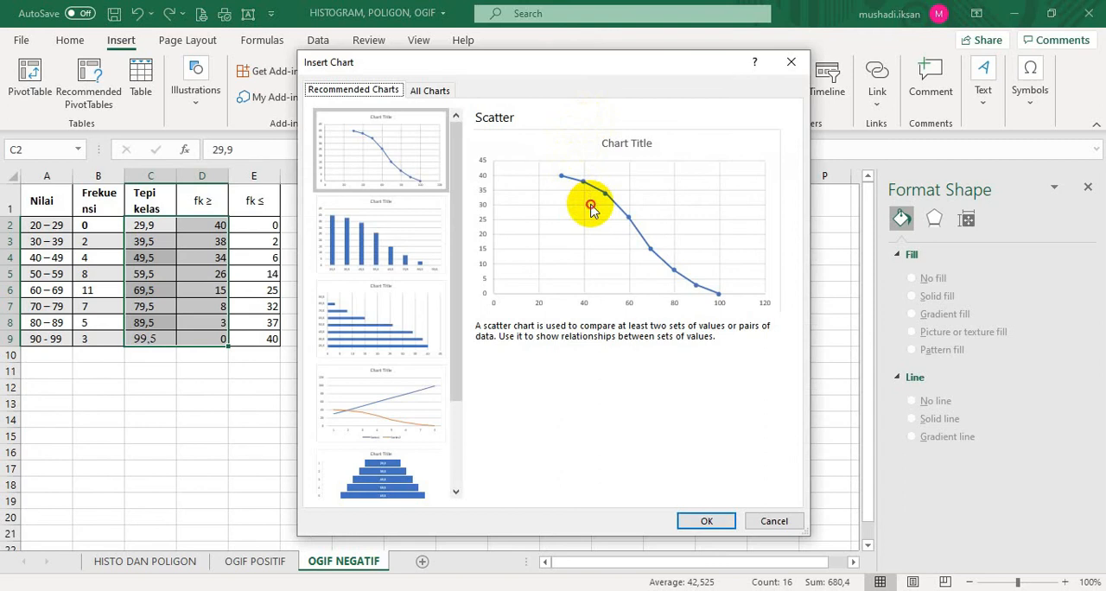
pyautogui.click(705, 520)
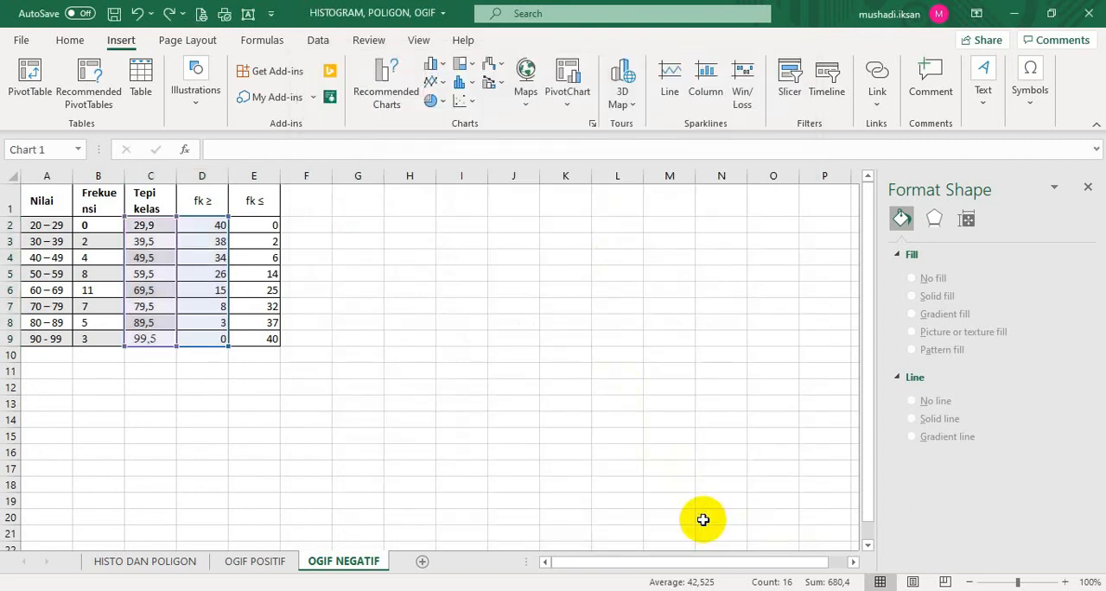
pyautogui.moveTo(495, 252); pyautogui.dragTo(562, 235)
pyautogui.click(562, 501)
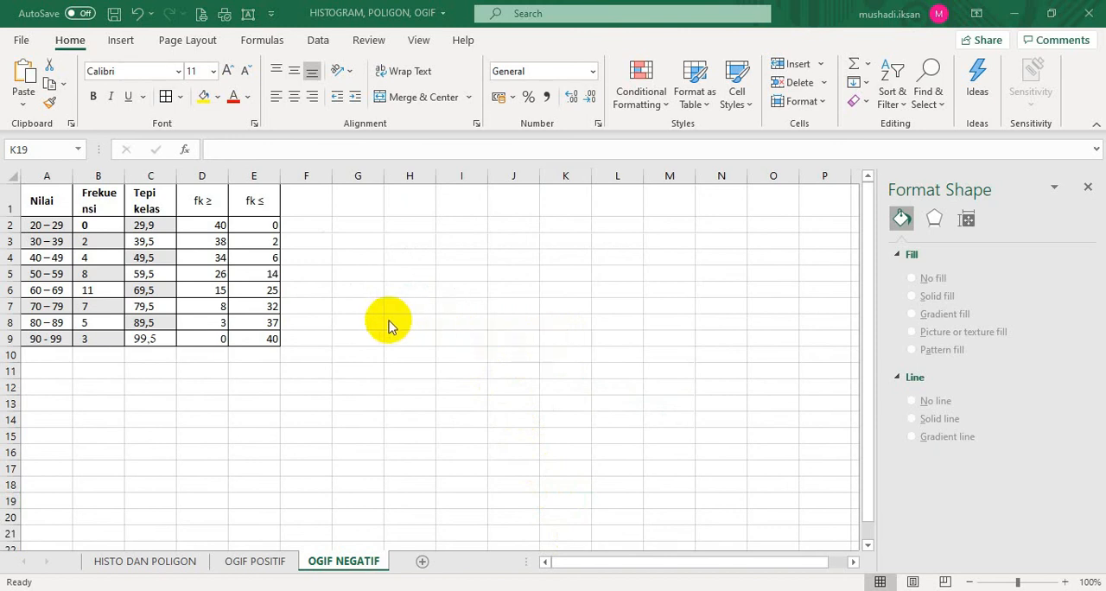
# Insert the recommended two-series Scatter chart with crossing fk ≥ and fk ≤ curves from C2:E9 and place it beside the table
pyautogui.click(149, 233)
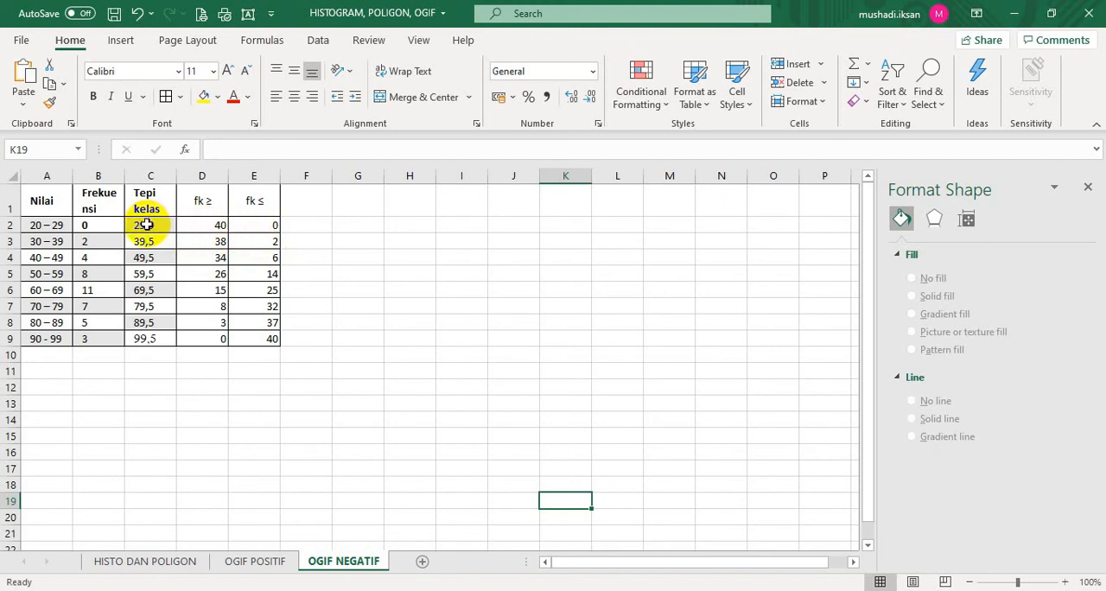
pyautogui.moveTo(147, 225); pyautogui.dragTo(251, 340)
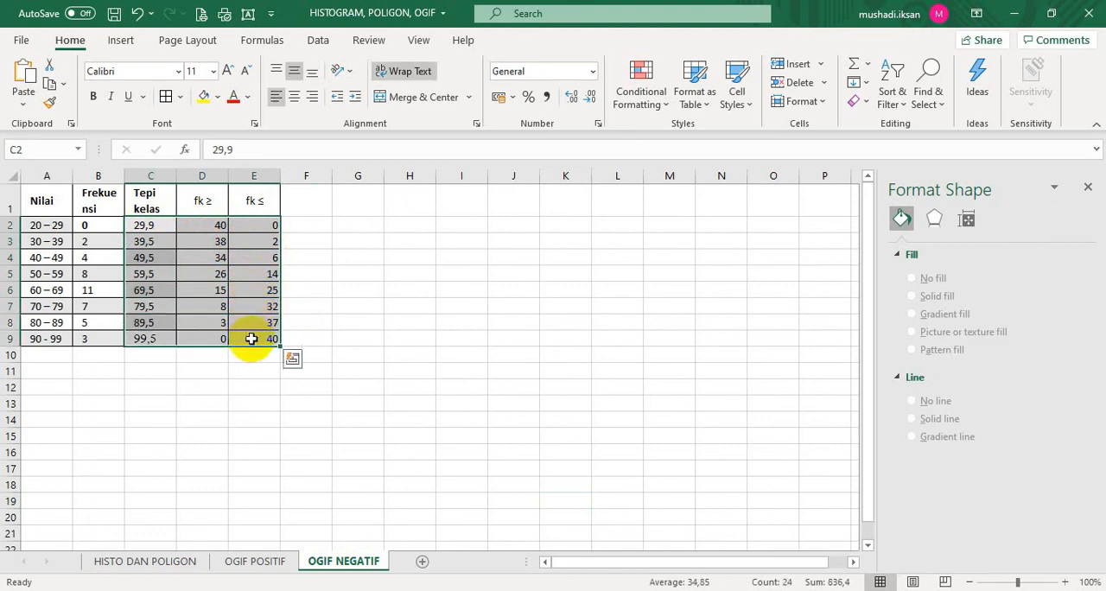
pyautogui.click(121, 41)
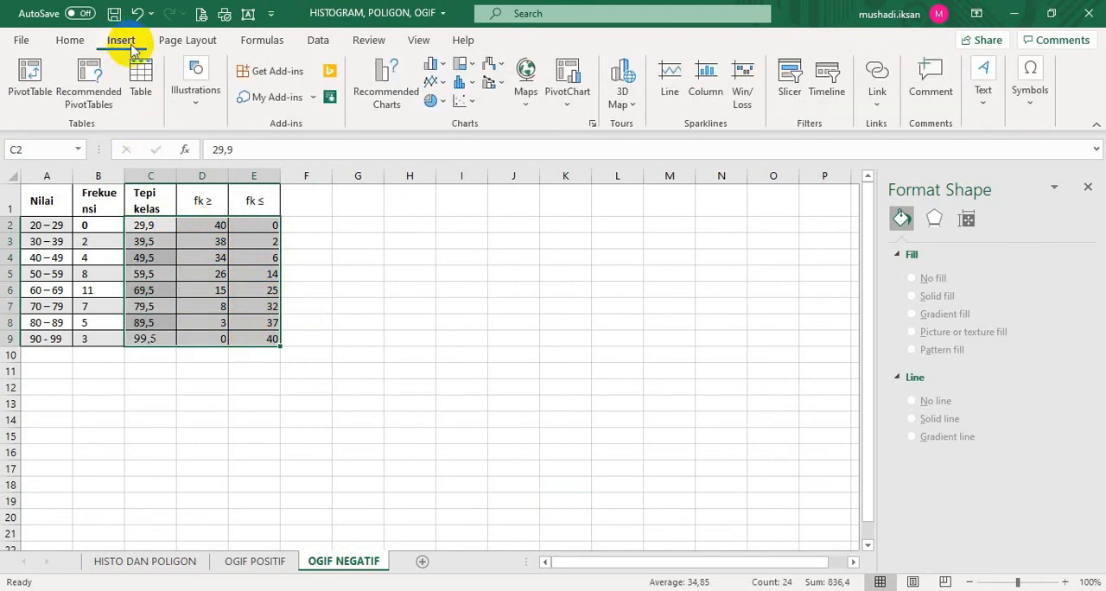
pyautogui.click(591, 125)
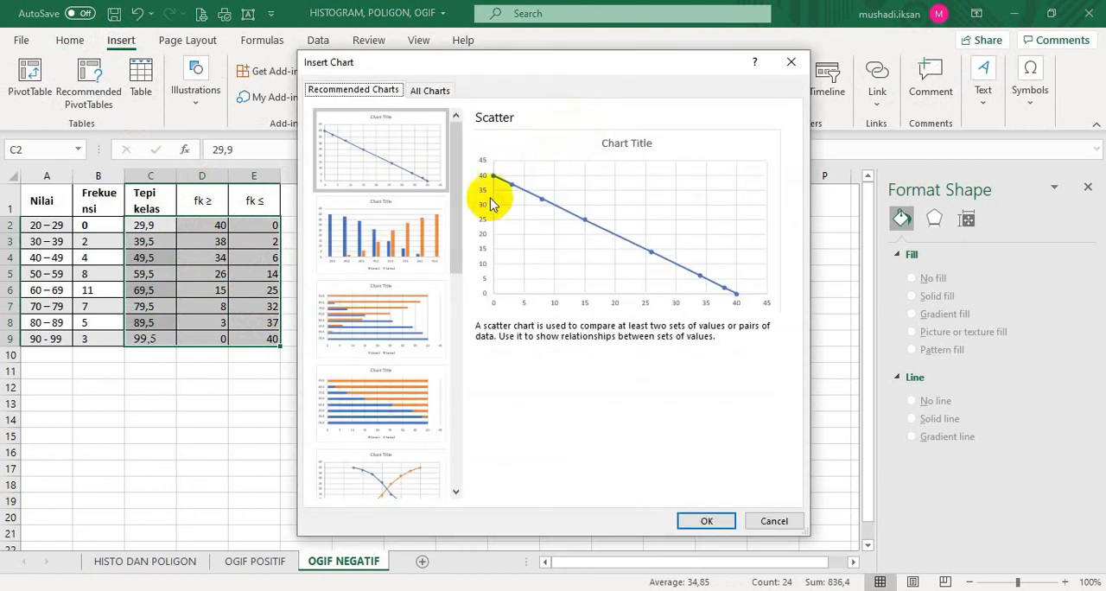
pyautogui.scroll(-3, 386, 347)
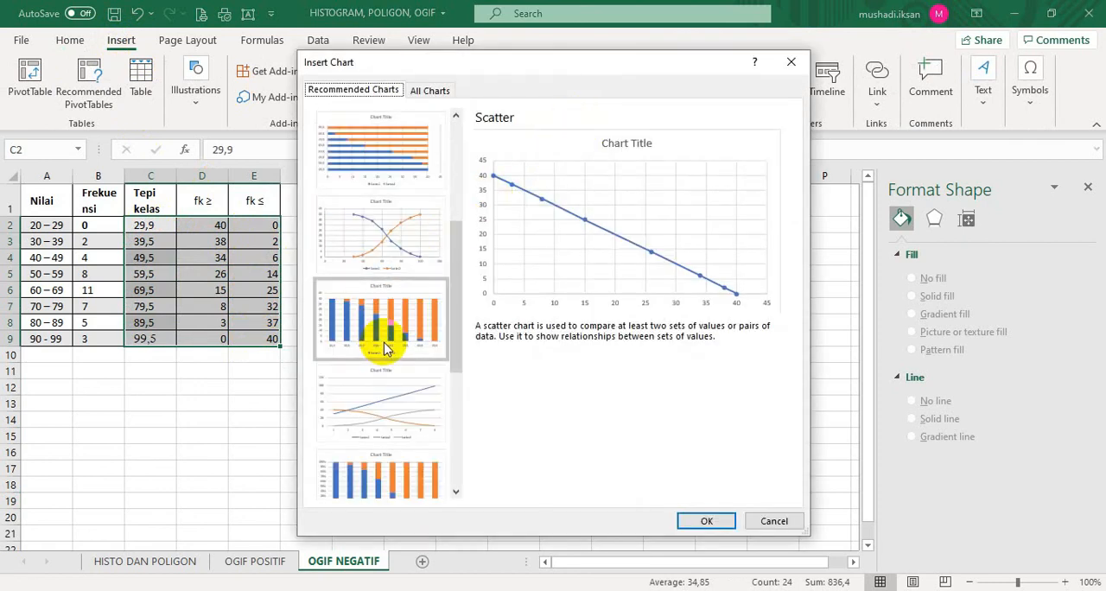
pyautogui.click(383, 246)
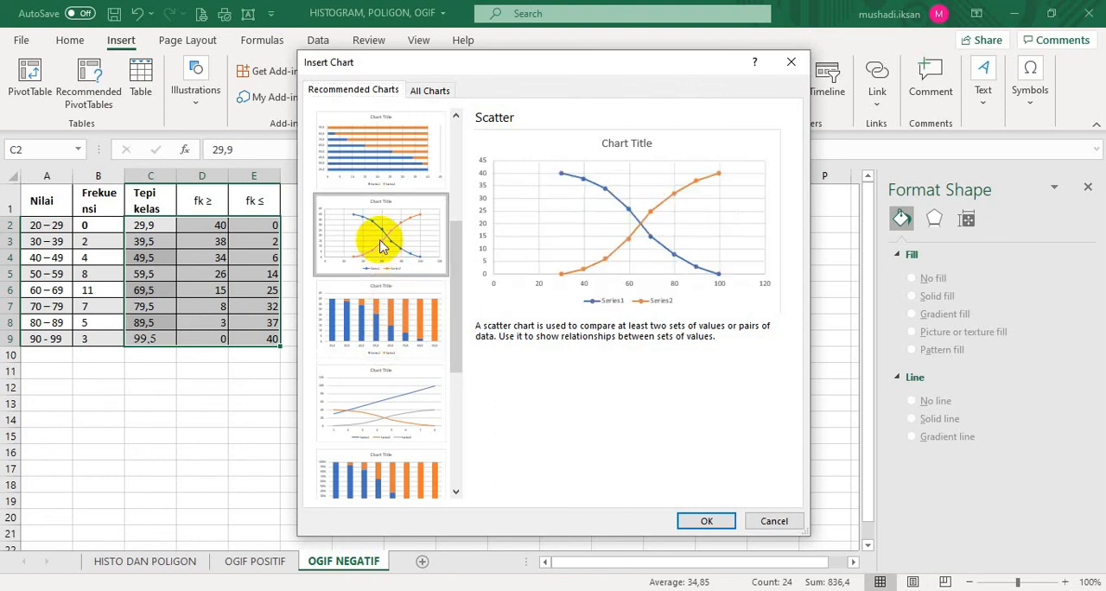
pyautogui.click(696, 521)
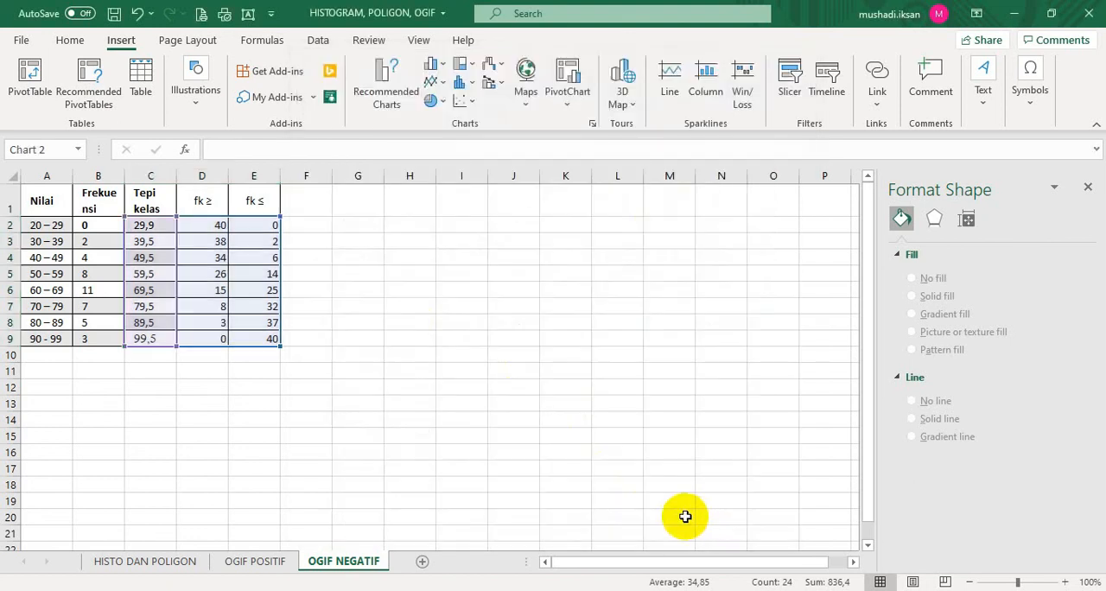
pyautogui.moveTo(620, 487); pyautogui.dragTo(697, 461)
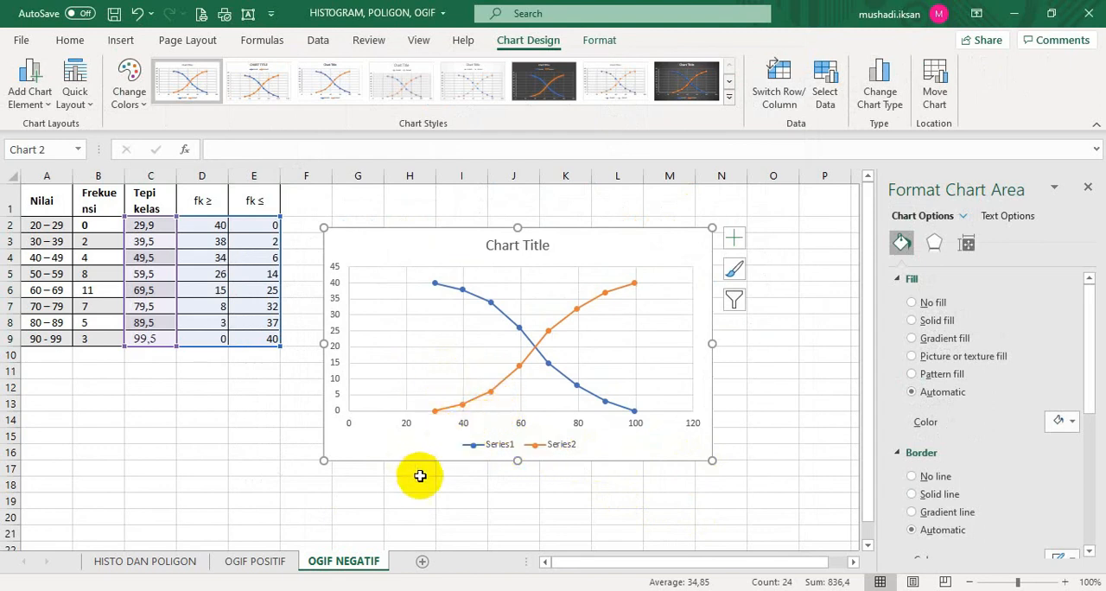
# Set the horizontal axis bounds of the two-series chart to a minimum of 29,5 and a maximum of 99,5
pyautogui.click(410, 426)
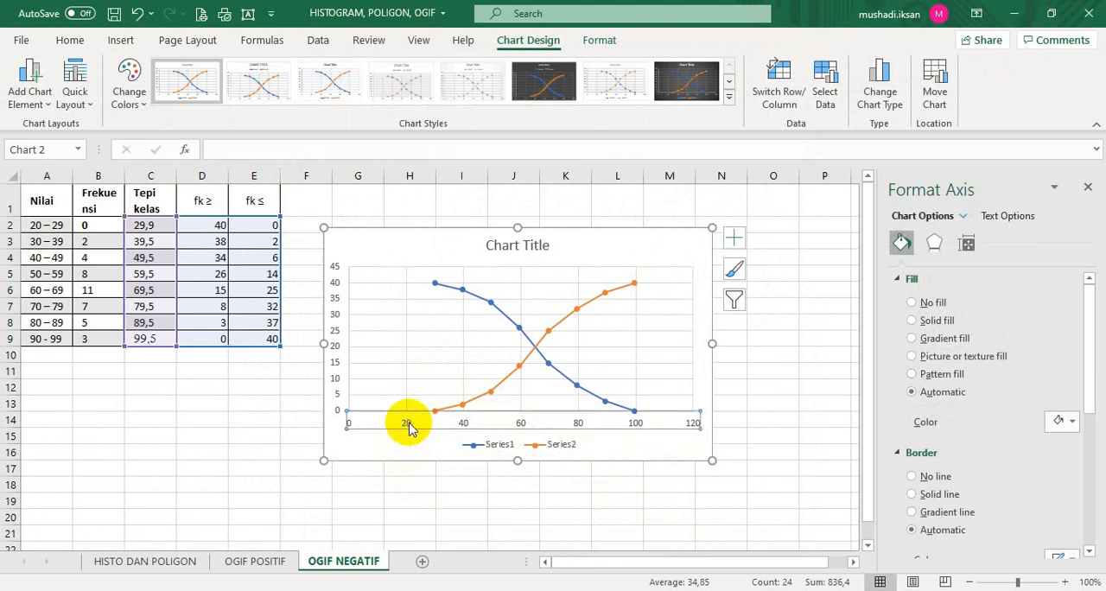
pyautogui.rightClick(410, 426)
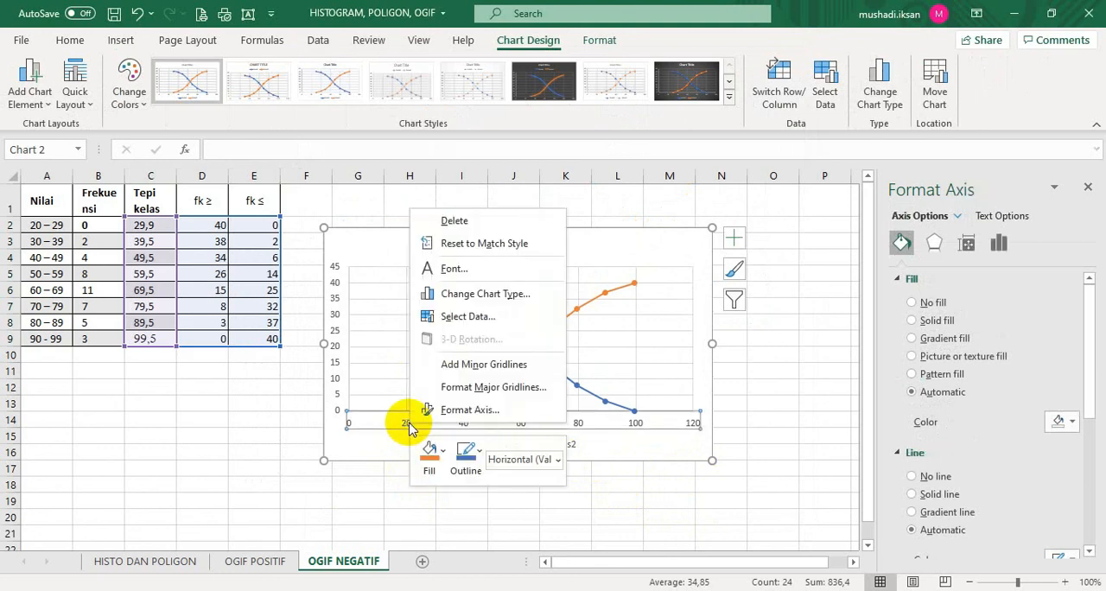
pyautogui.click(458, 410)
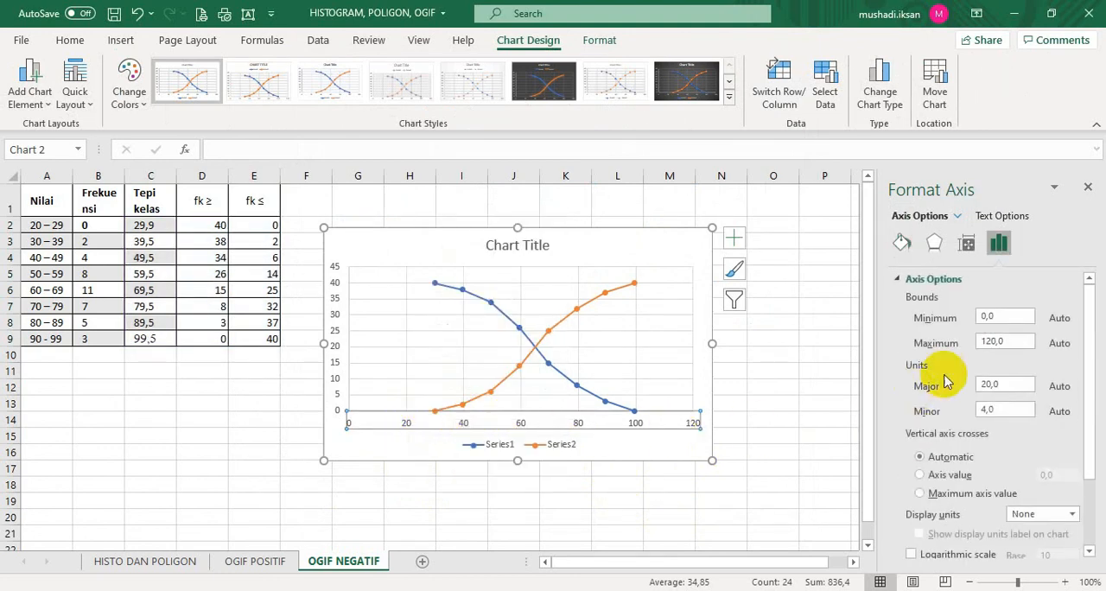
pyautogui.moveTo(1005, 317); pyautogui.dragTo(957, 324)
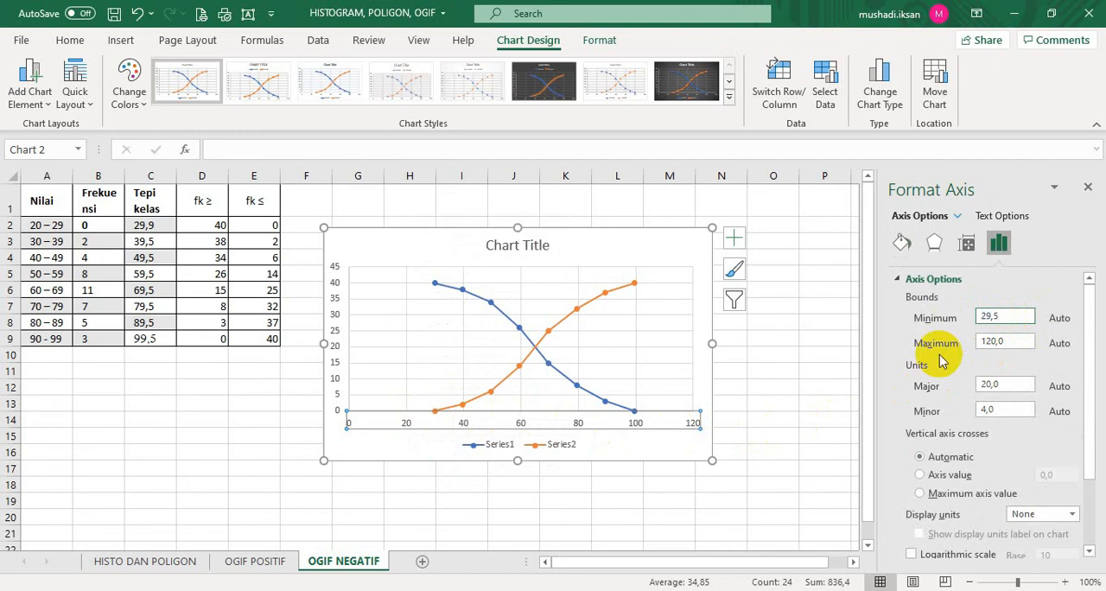
pyautogui.press('Return')
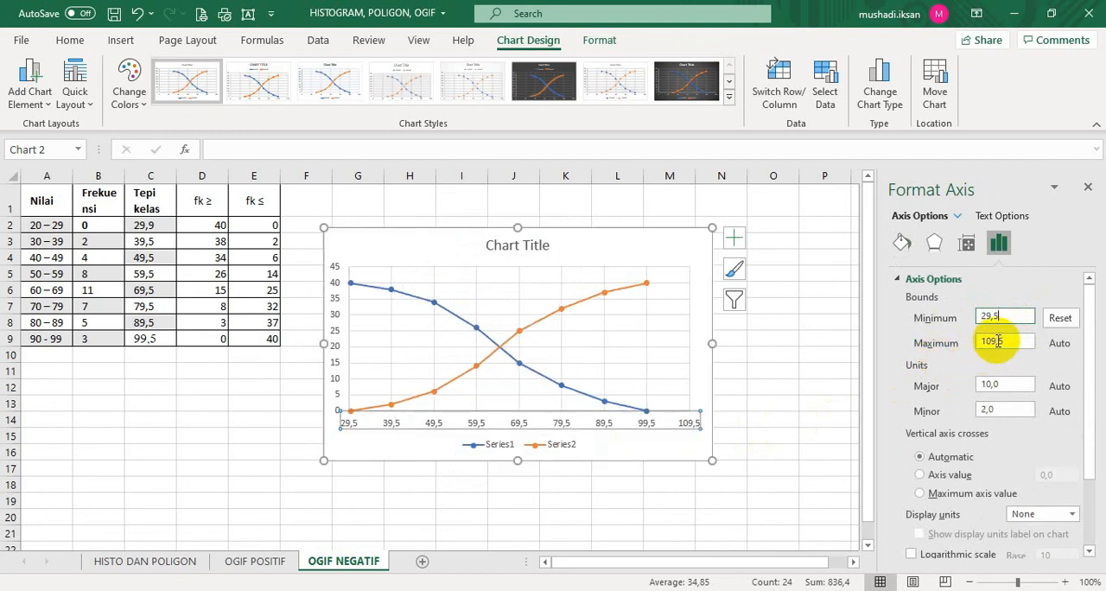
pyautogui.moveTo(998, 341); pyautogui.dragTo(947, 353)
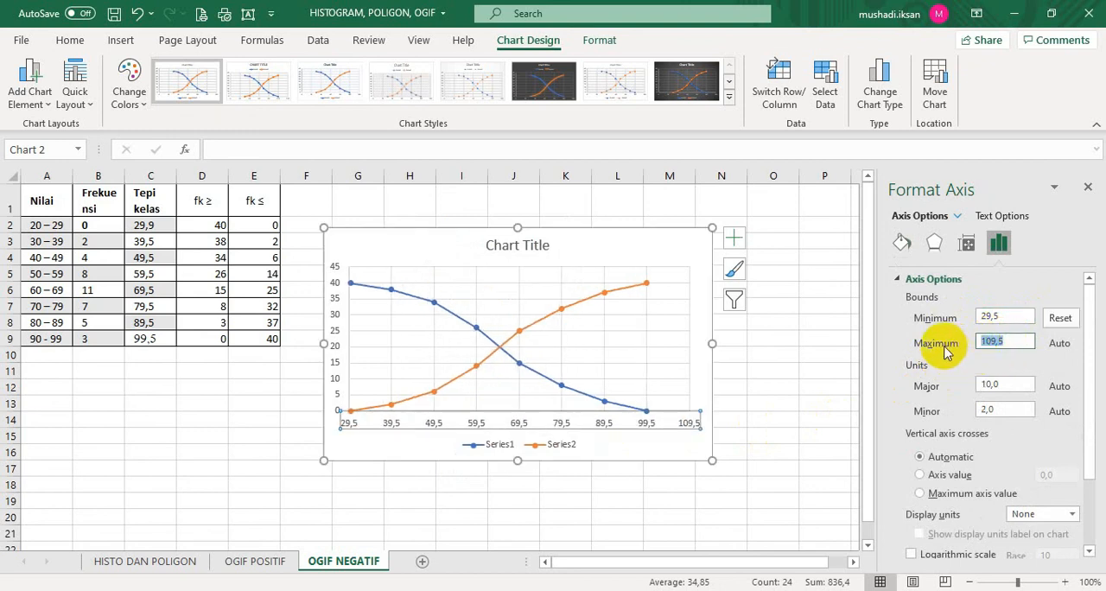
pyautogui.write('99,5')
pyautogui.press('Return')
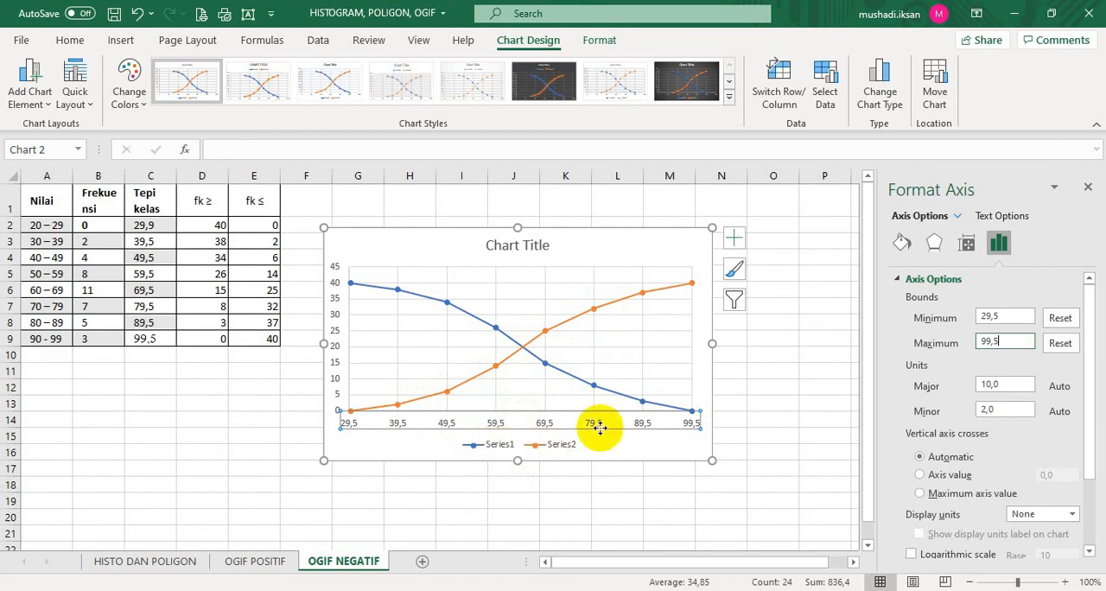
# Rename the descending fk ≥ series OGIF NEGATIF and the ascending fk ≤ series OGIF POSITIF
pyautogui.click(732, 303)
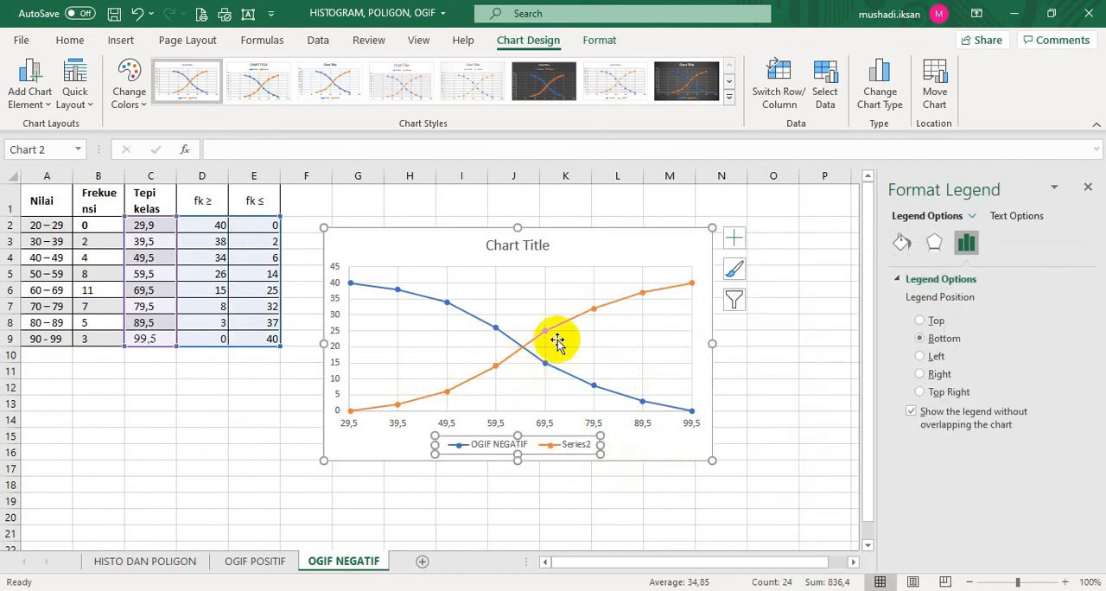
pyautogui.click(733, 301)
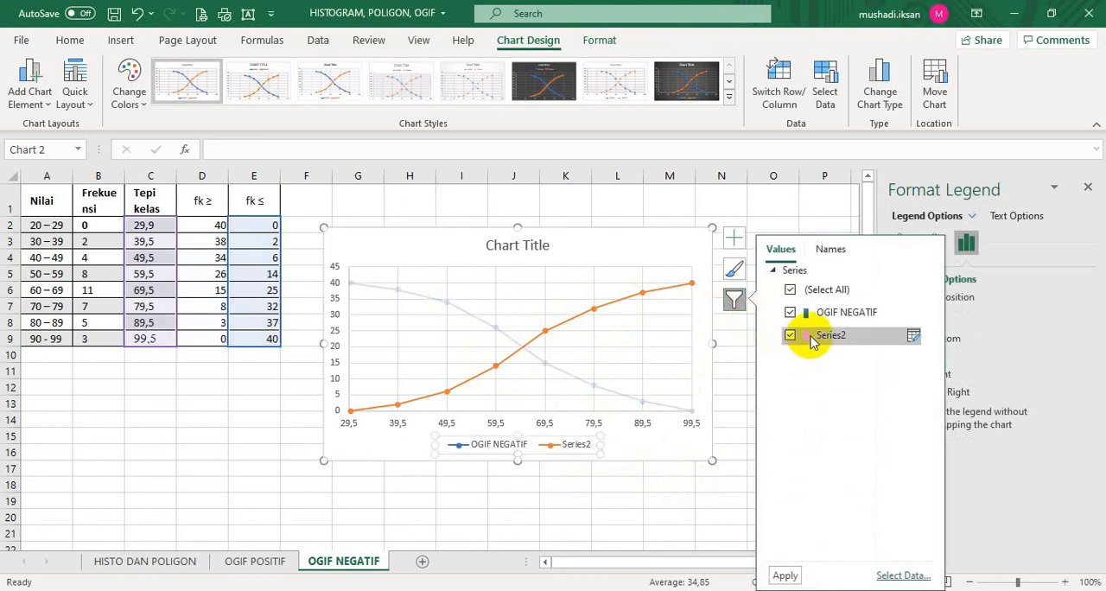
pyautogui.click(912, 335)
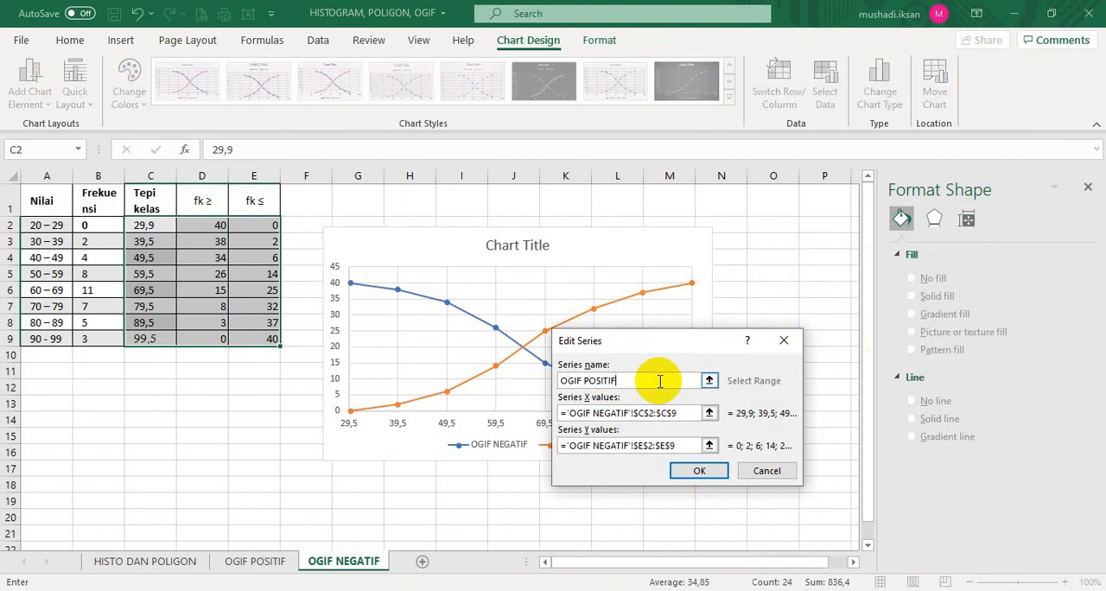
pyautogui.click(684, 470)
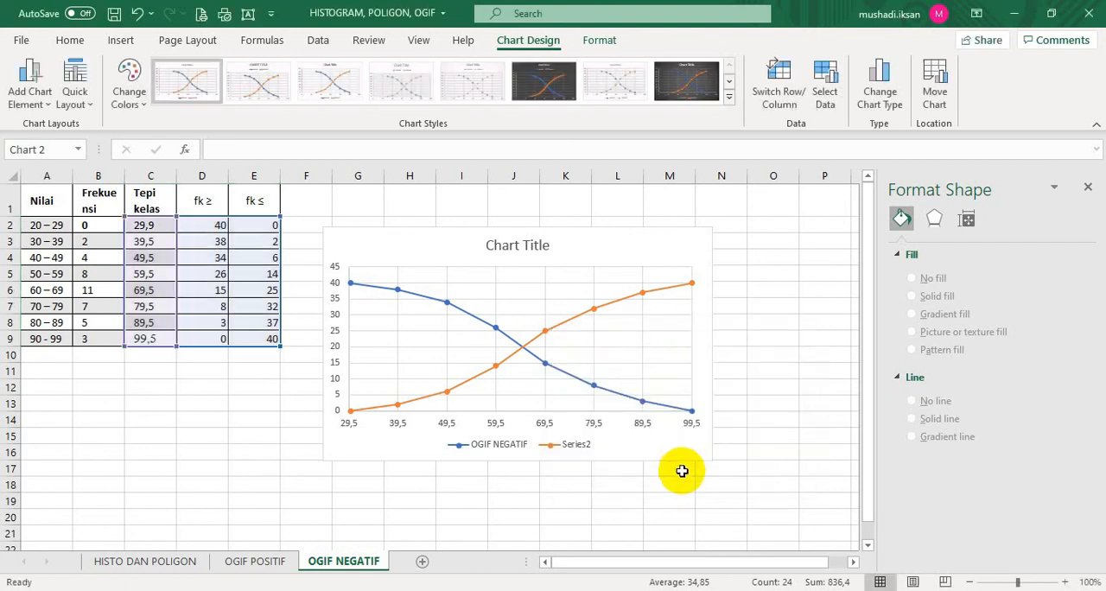
# Title the chart OGIF POSITIF DAN OGIF NEGATIF and enlarge it slightly down to about row 19
pyautogui.click(520, 252)
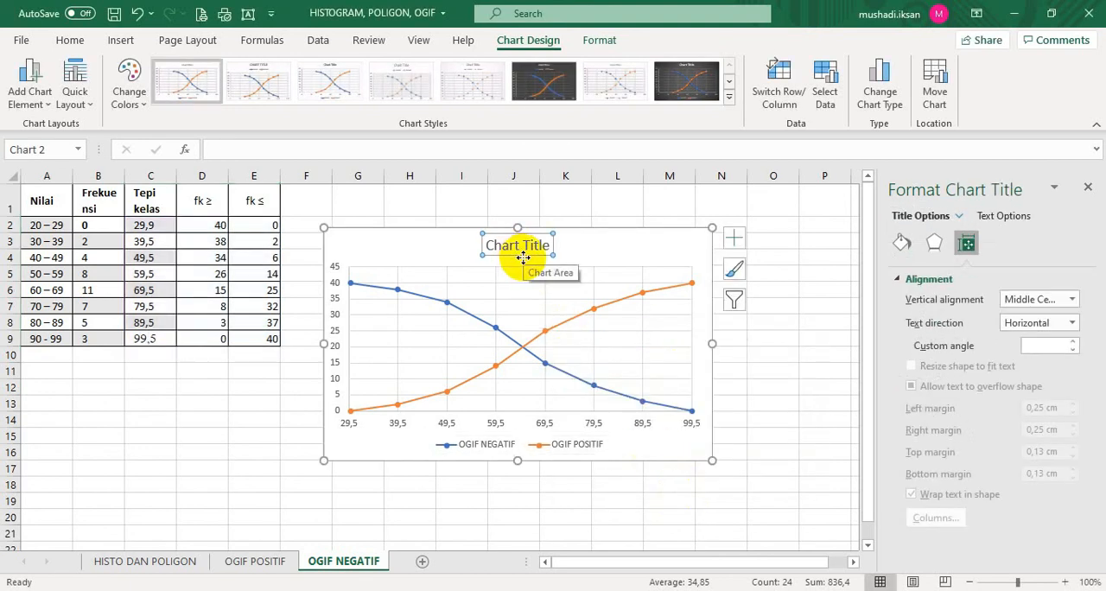
pyautogui.write('OGIF POSITIF DAN OGIF NEGATIS')
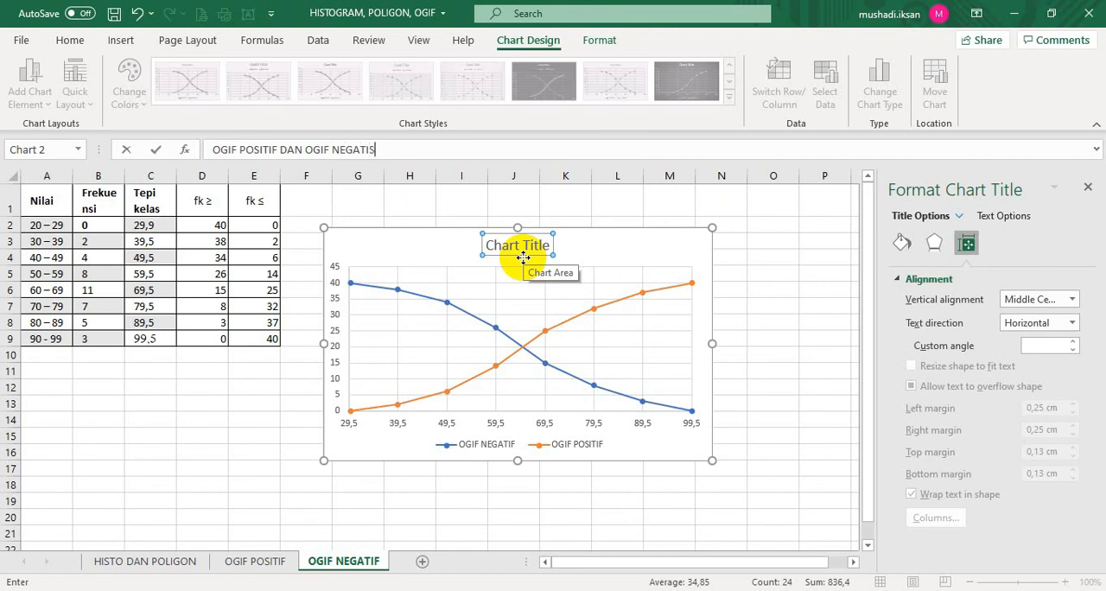
pyautogui.press('Return')
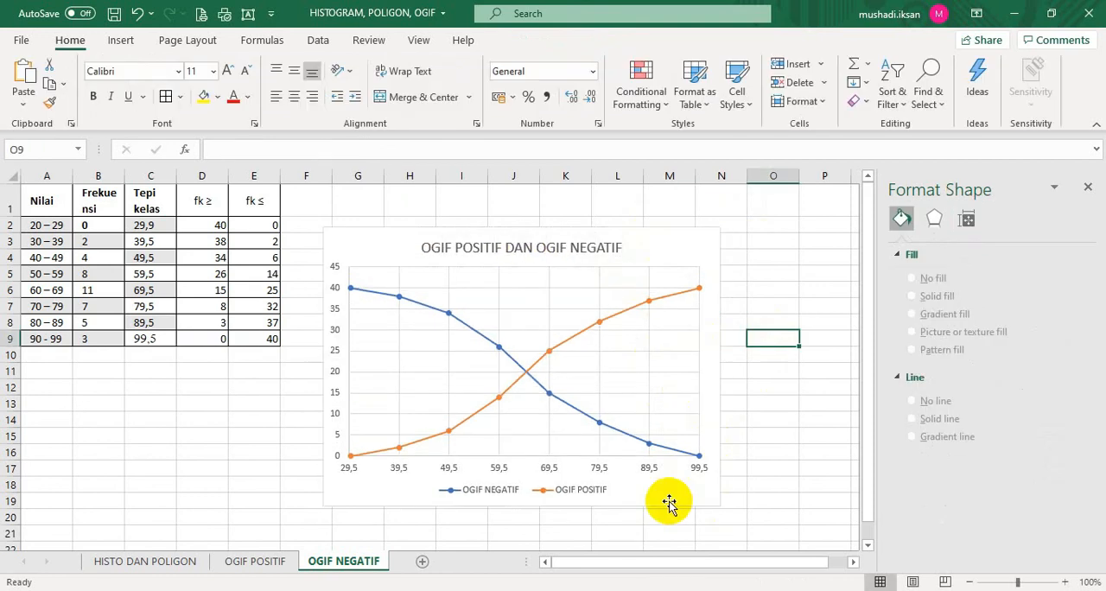
pyautogui.click(669, 504)
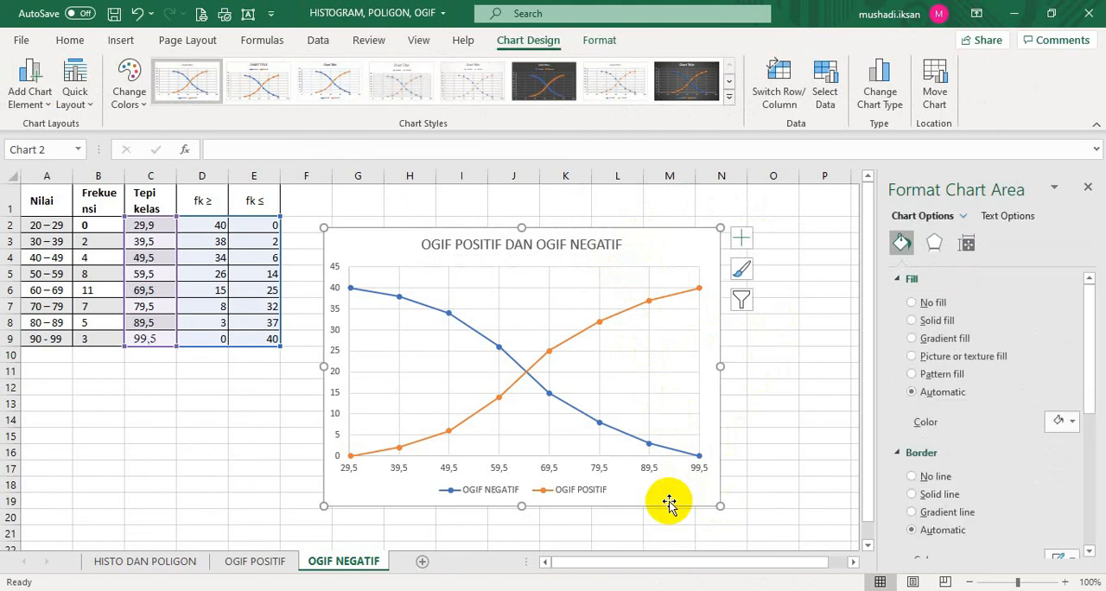